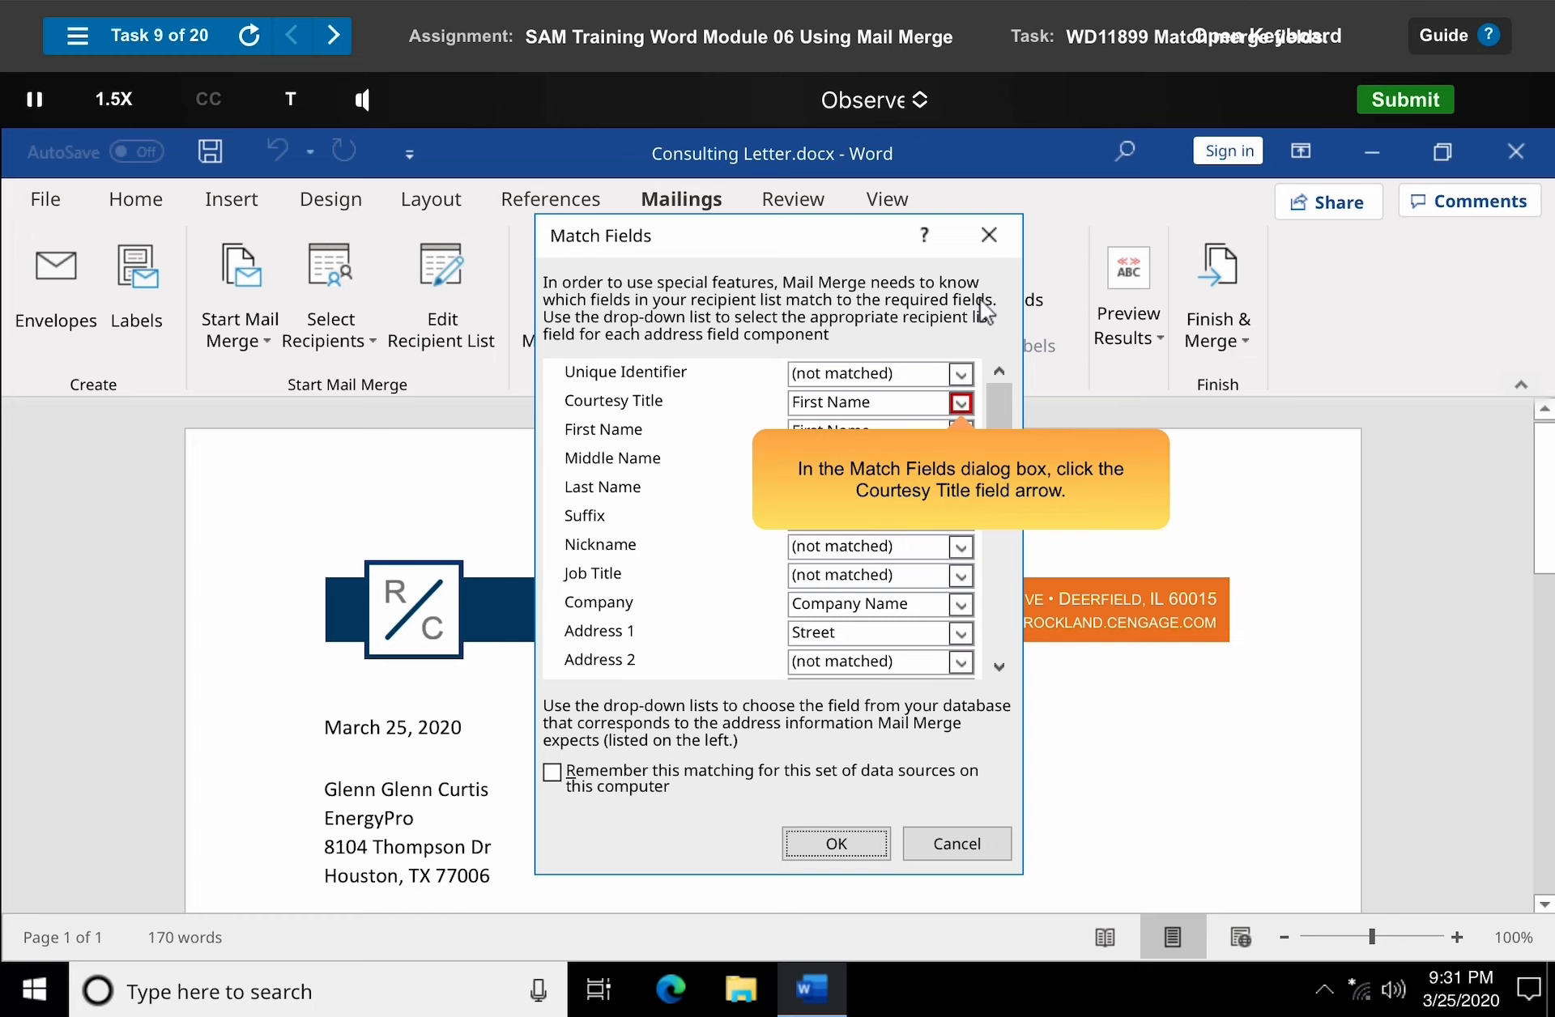
Match the Courtesy Title address component to the Title field in Match Fields and confirm the matching.
click(961, 404)
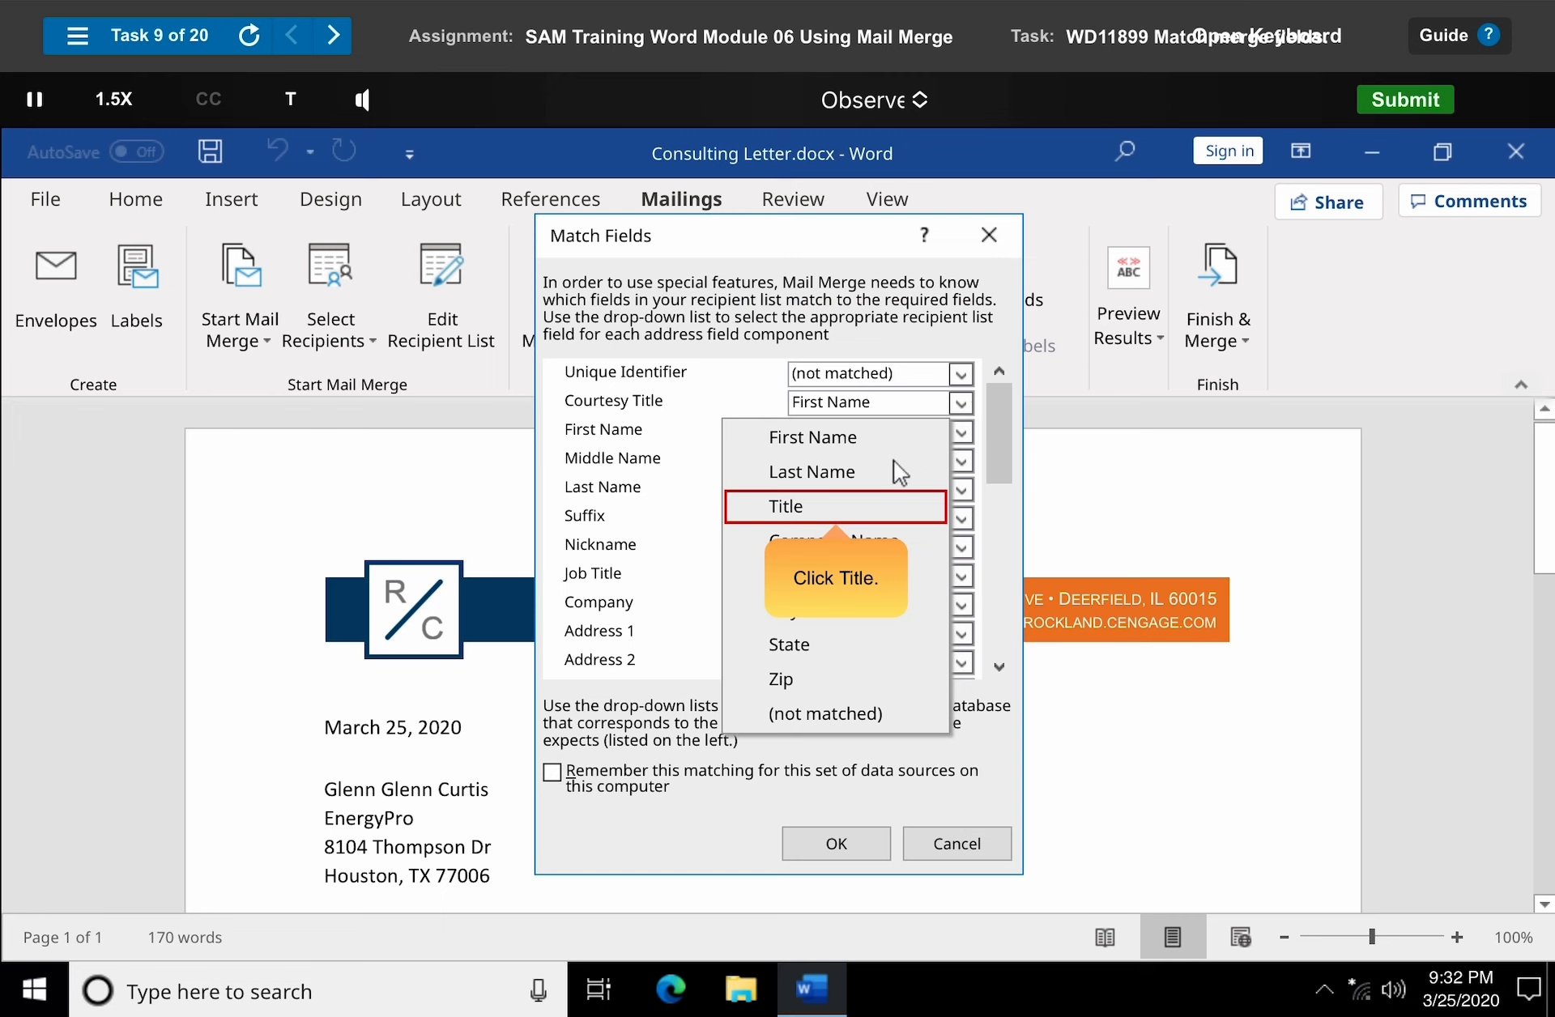
click(837, 507)
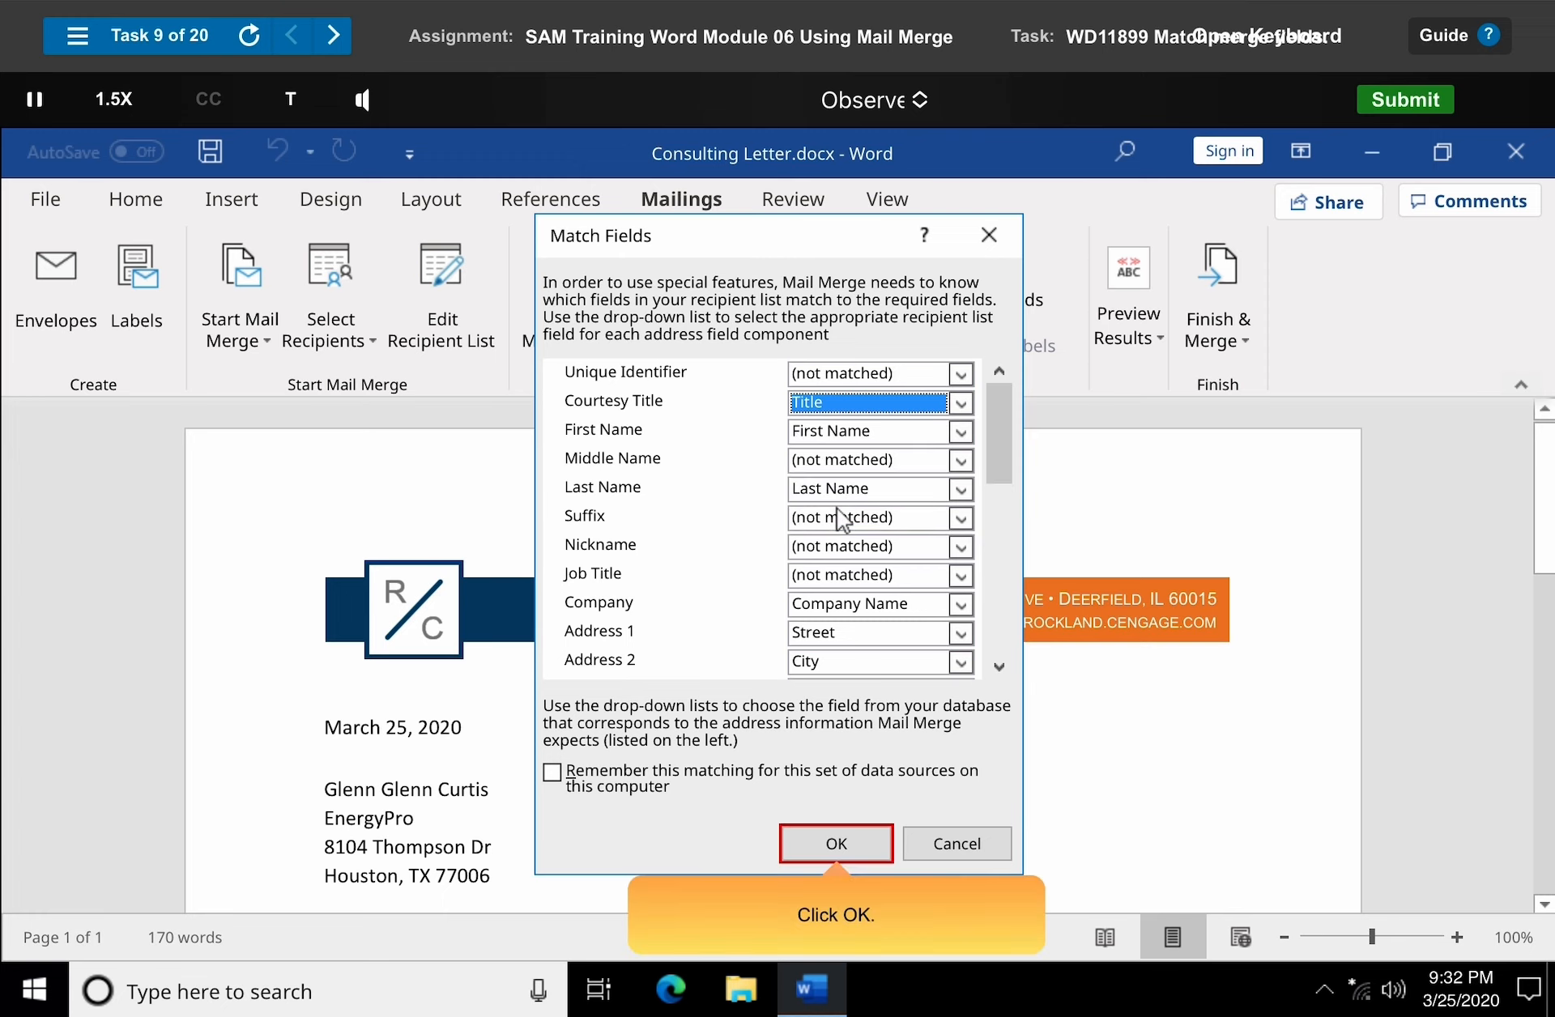
click(839, 847)
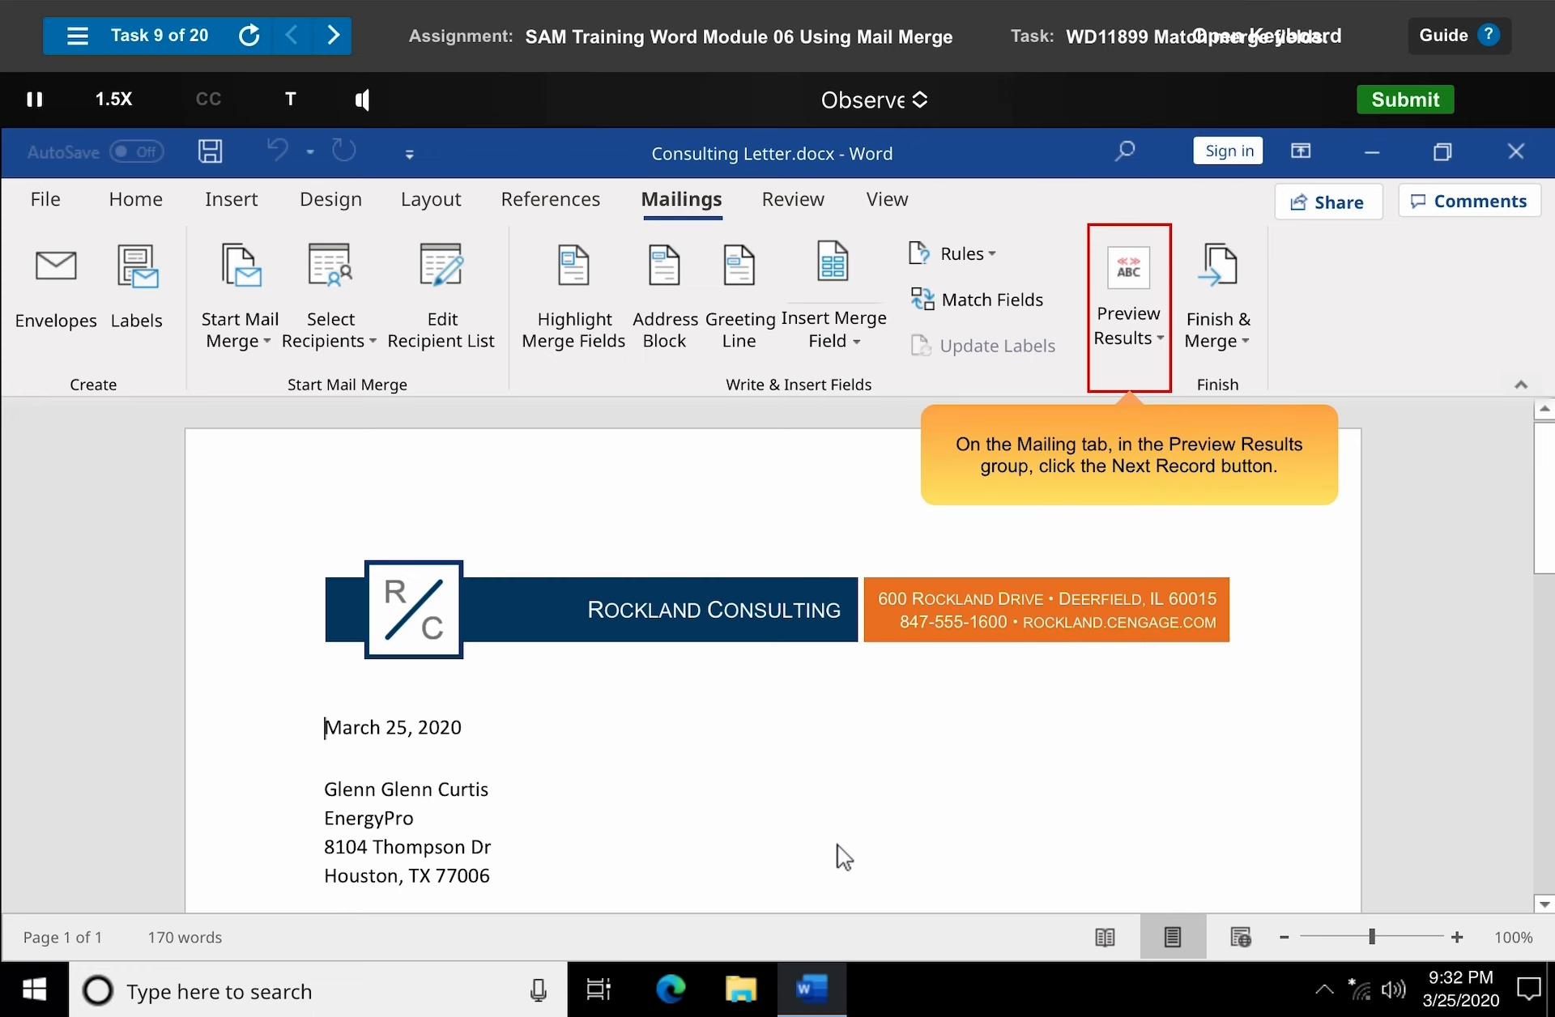
Preview the merged letter for the next recipient record.
click(1137, 320)
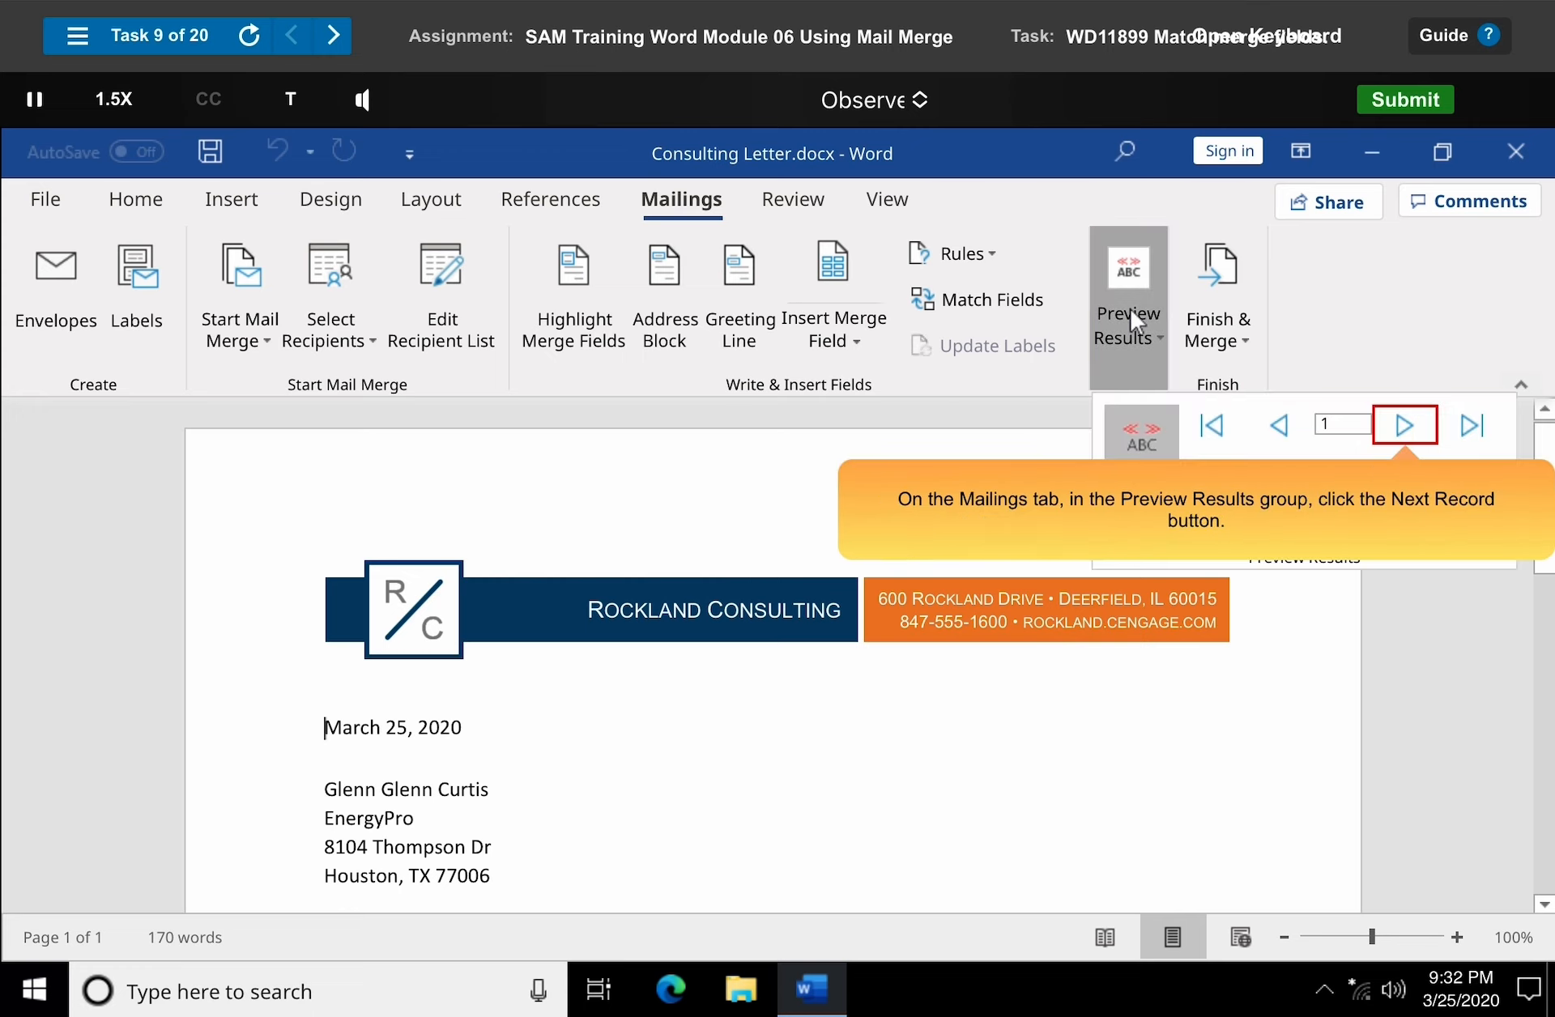
click(1406, 427)
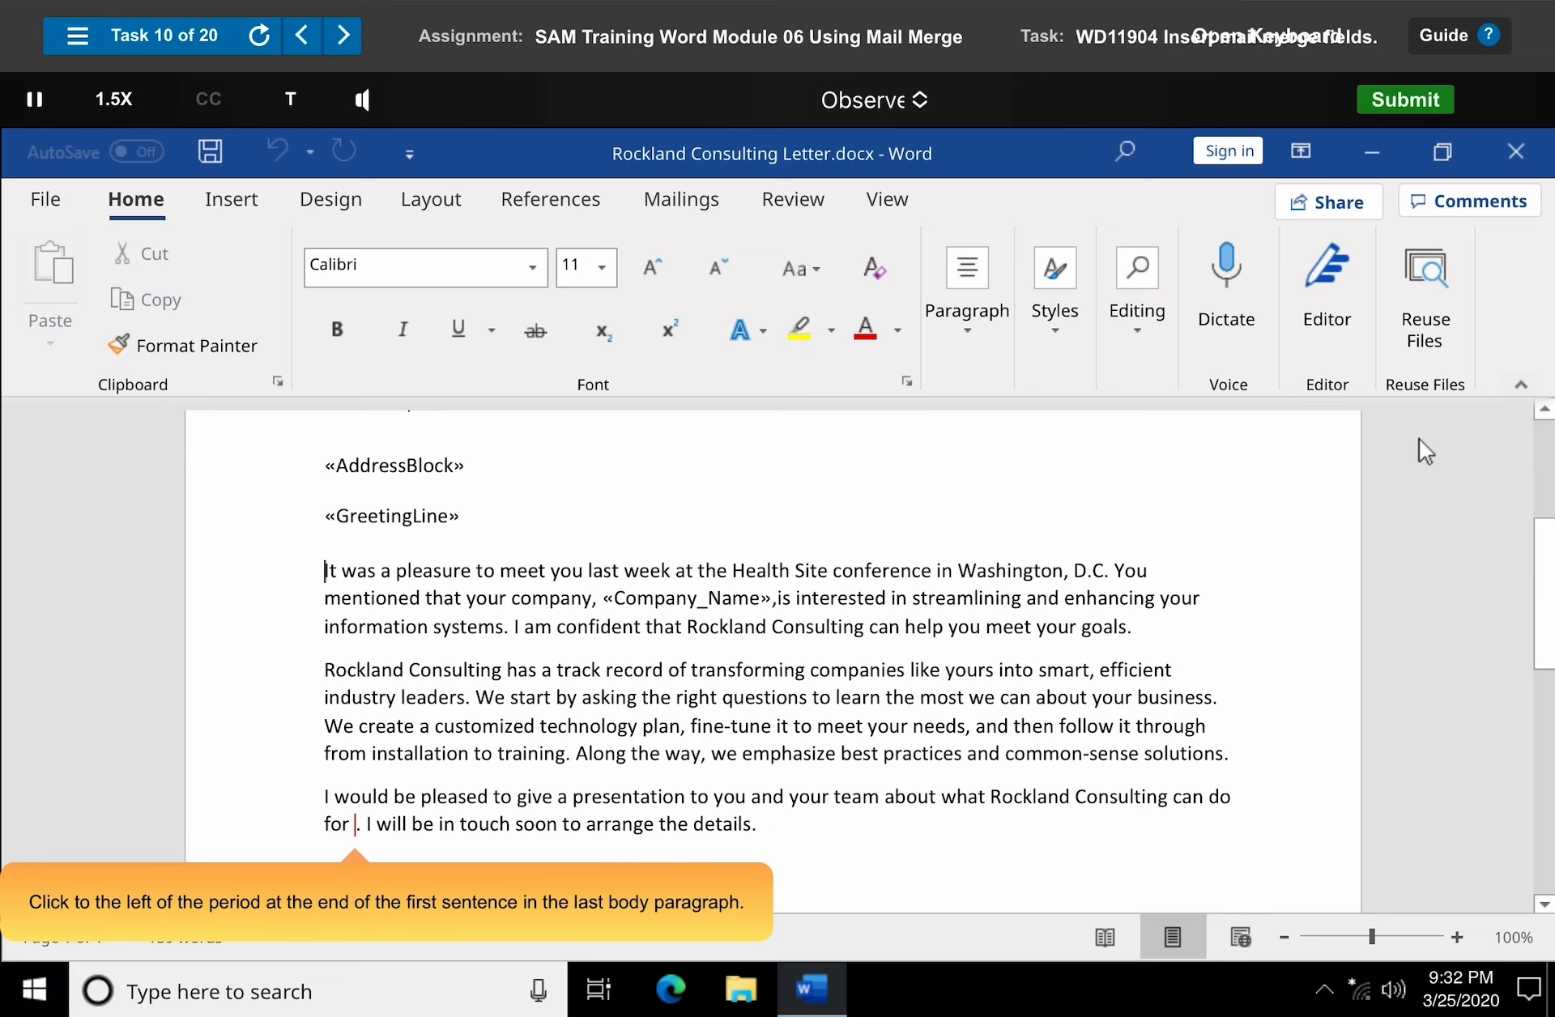
Insert the Company_Name merge field just before the period ending the first sentence of the last body paragraph.
click(354, 824)
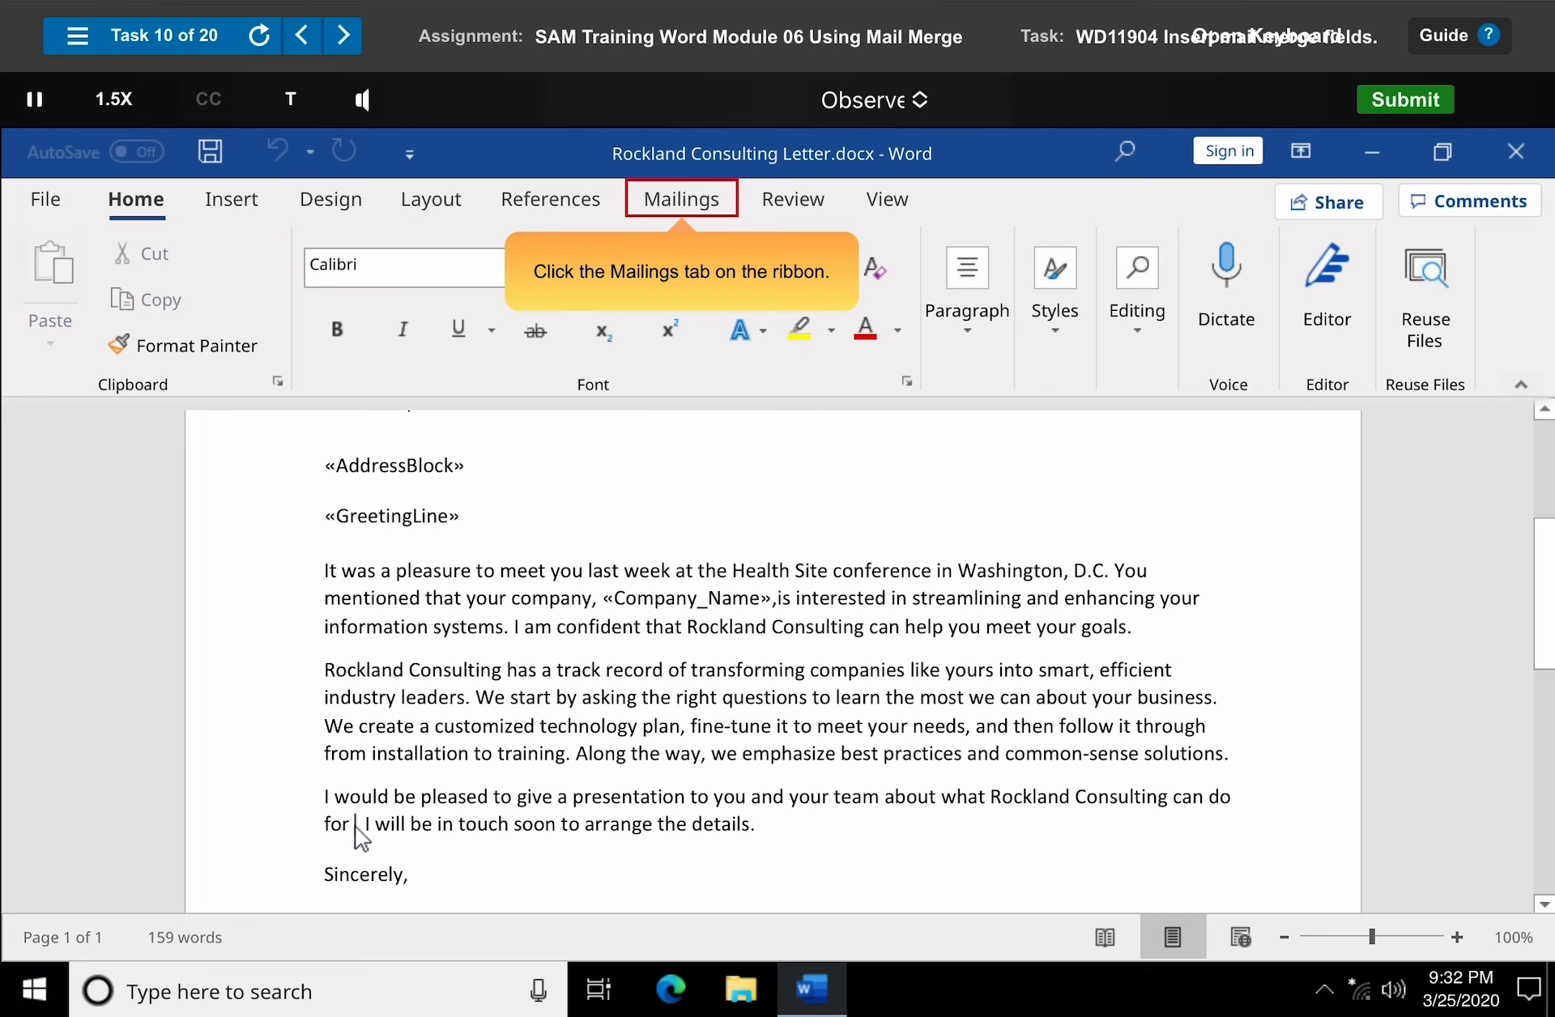
click(683, 207)
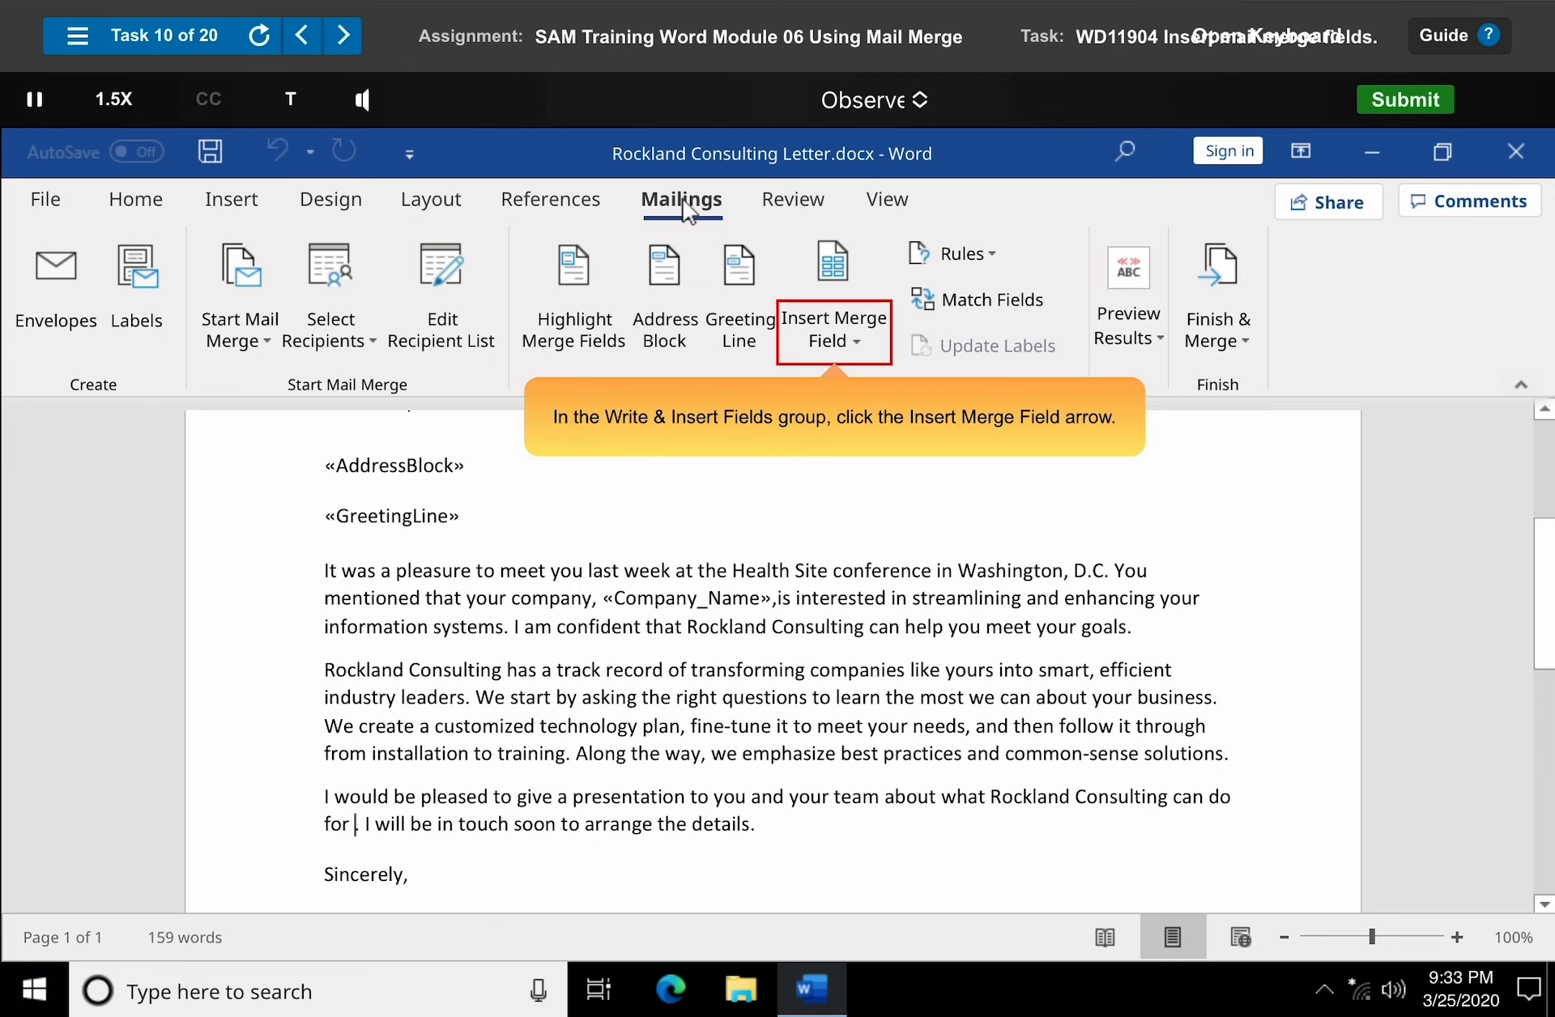
click(840, 343)
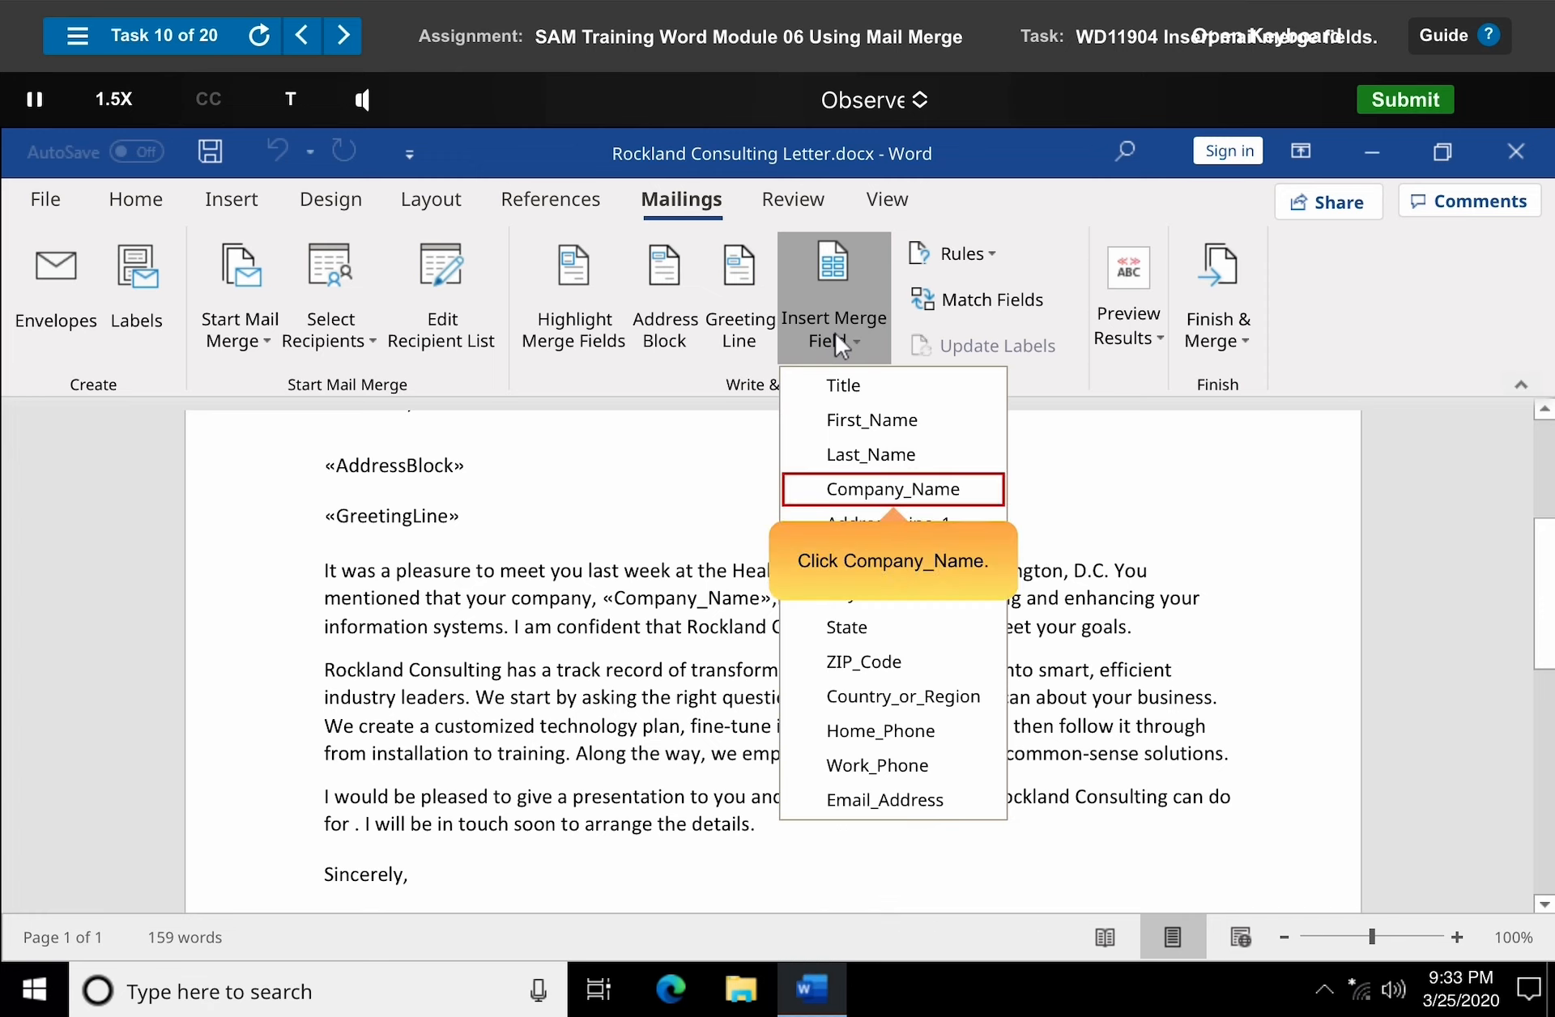
click(898, 496)
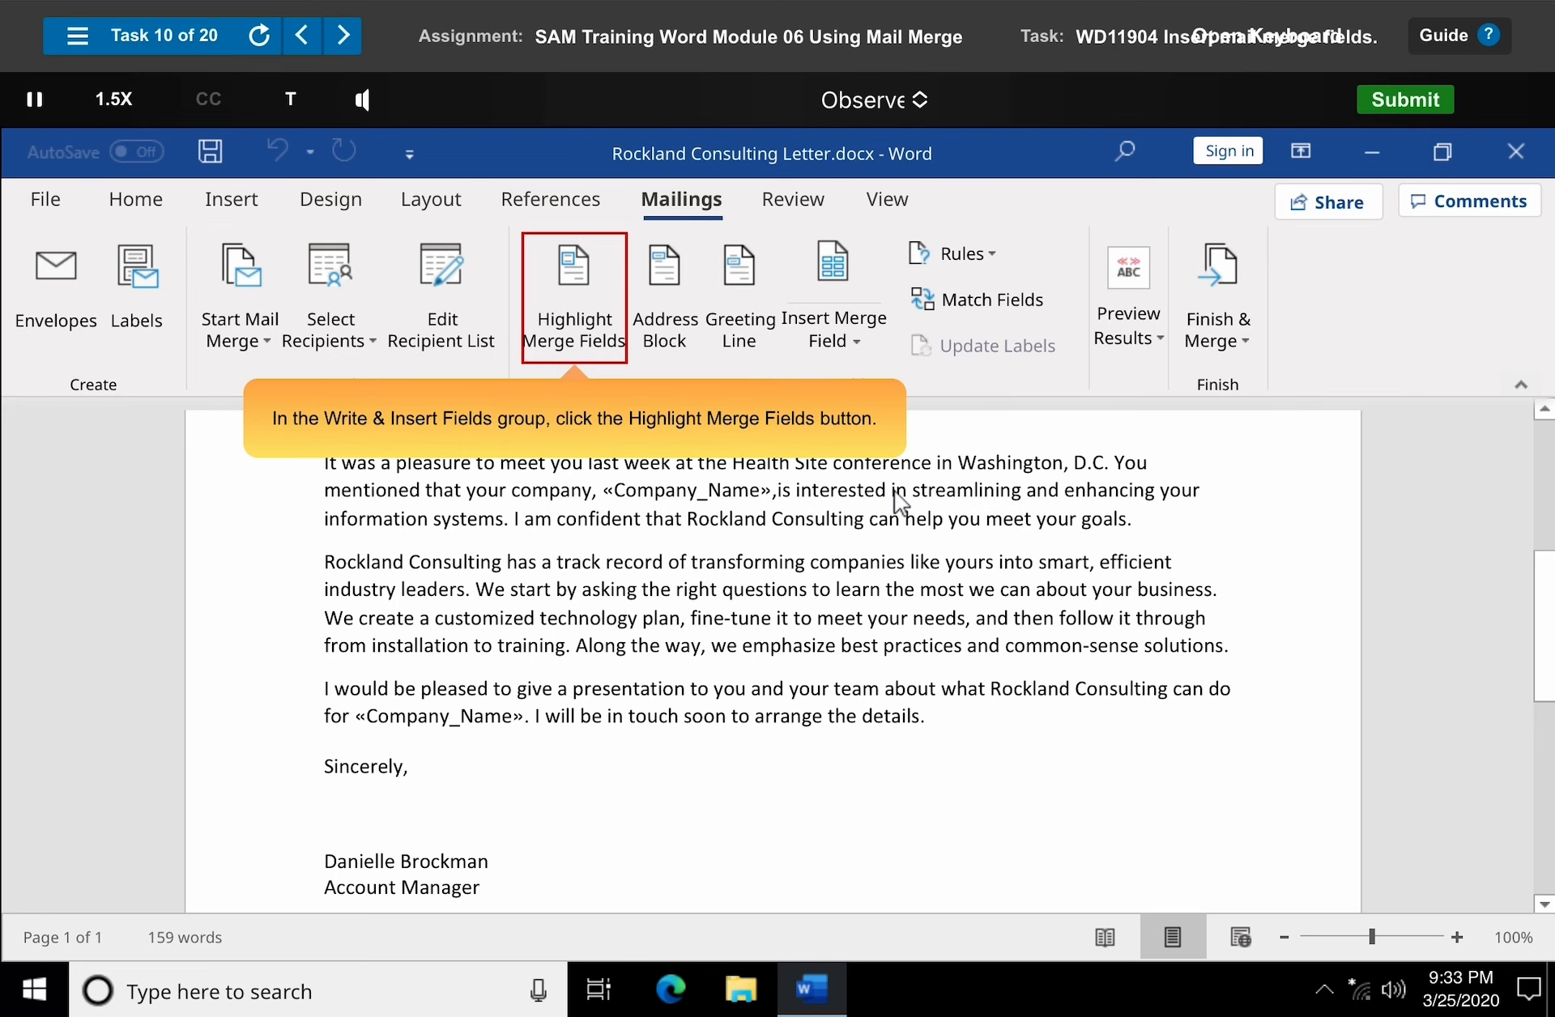
Turn on highlighting of merge fields in the letter and dismiss the completion prompt.
click(577, 312)
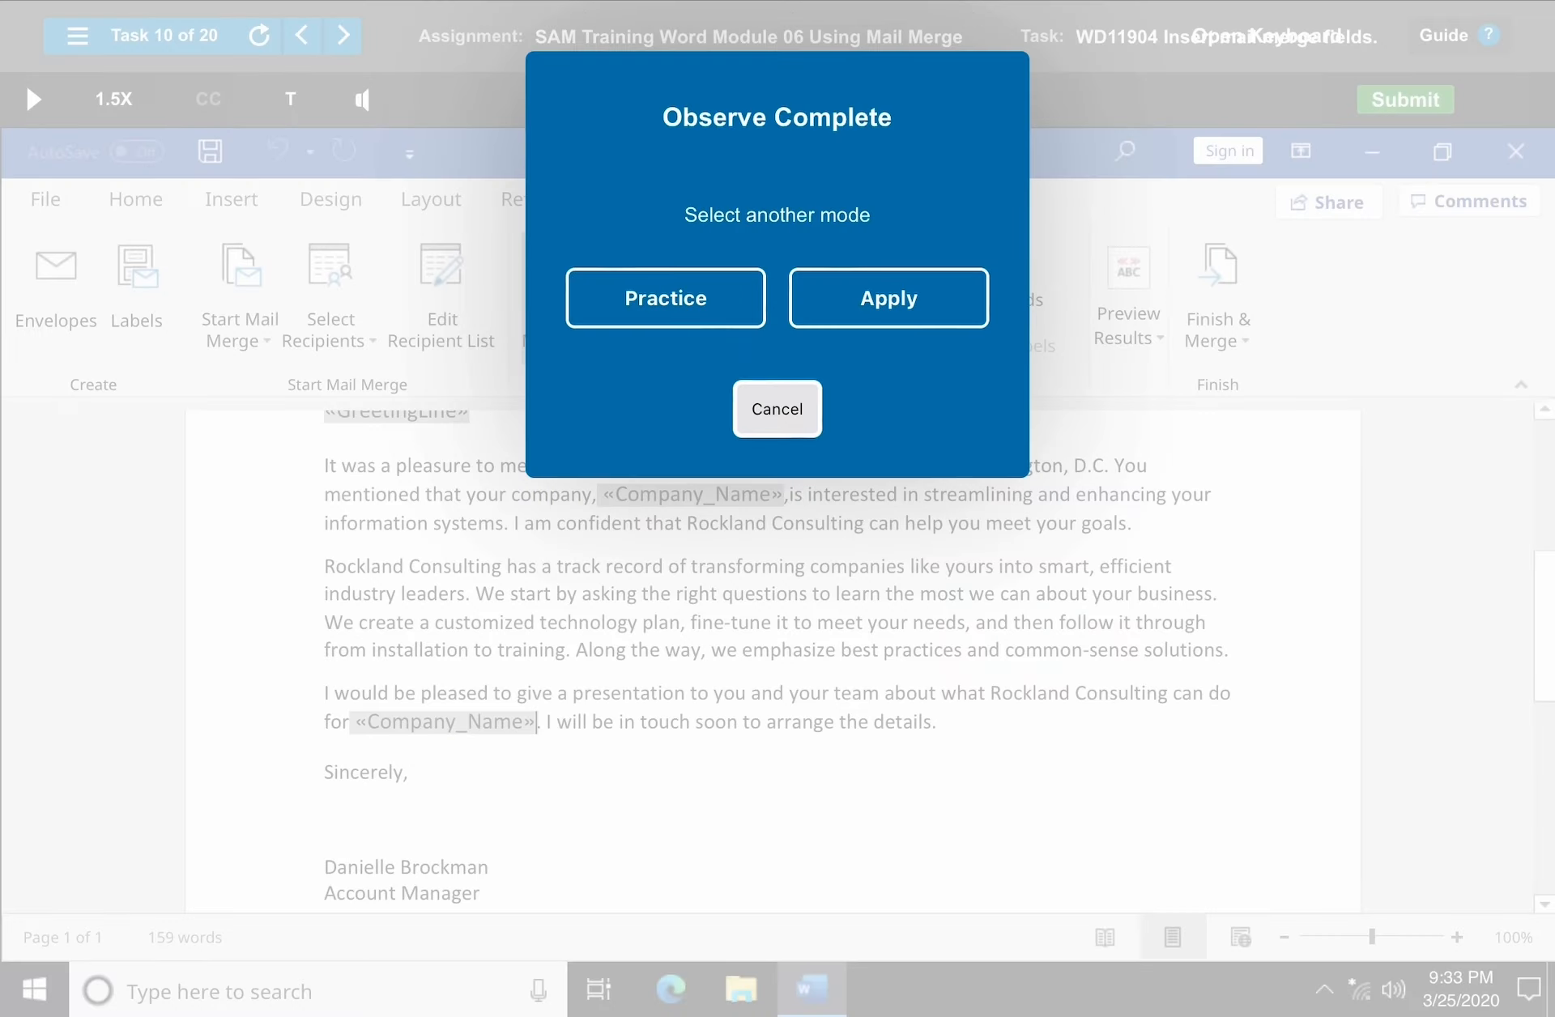
click(778, 409)
Advance to the next training task in the assignment.
click(342, 35)
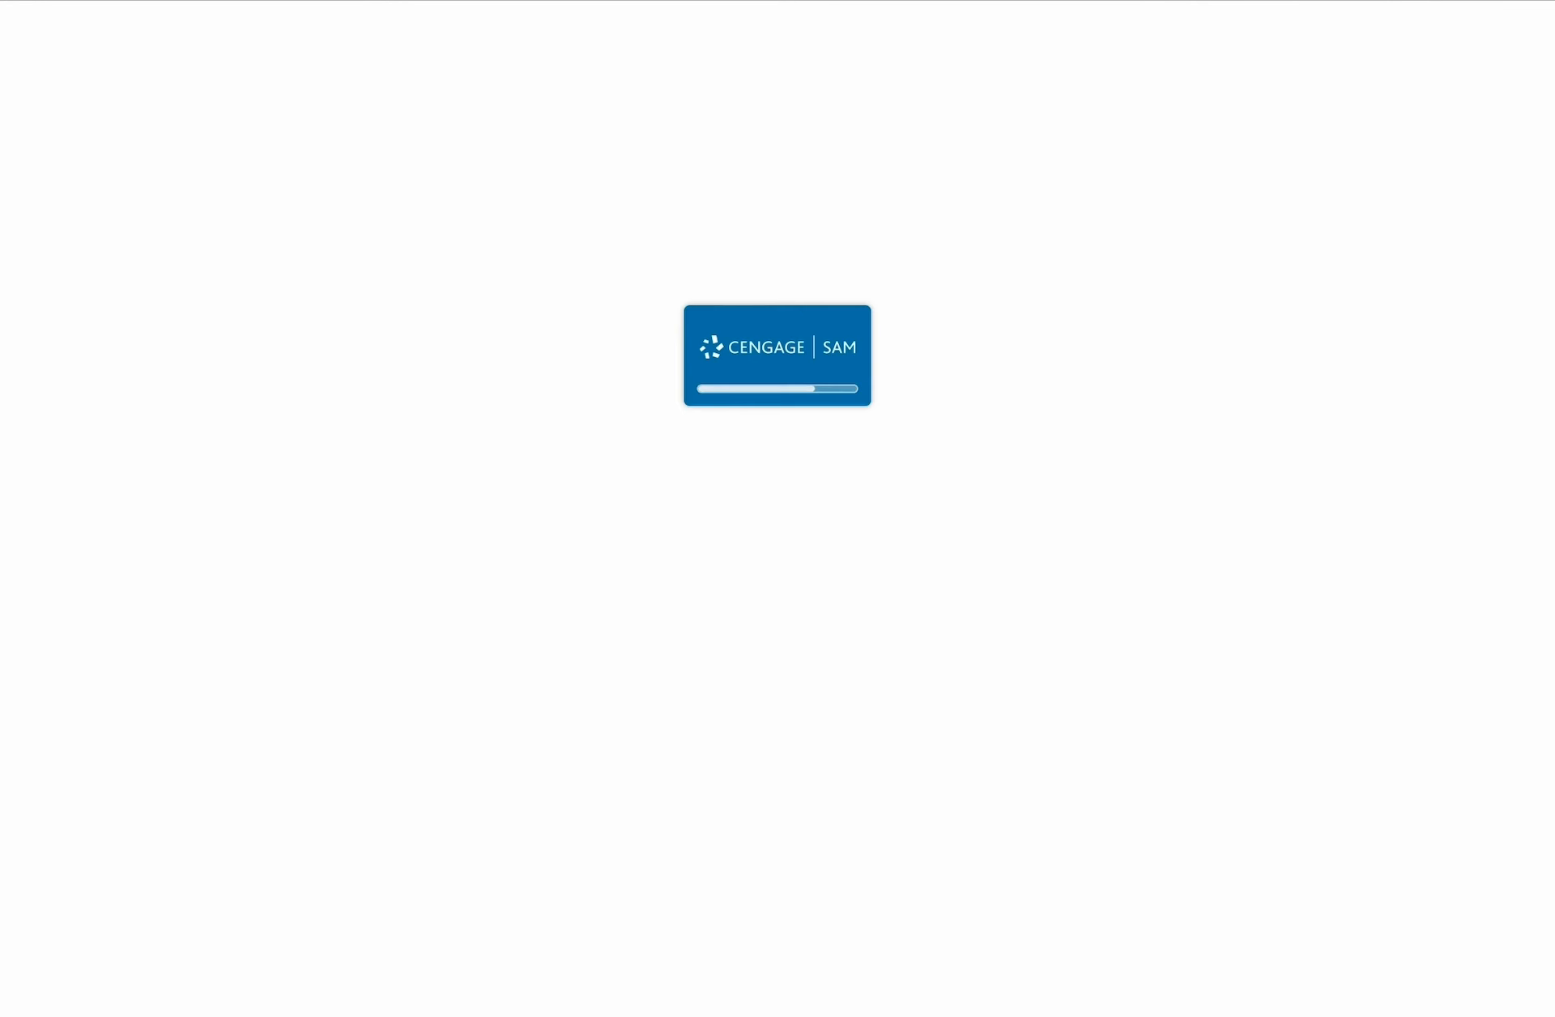
click(777, 515)
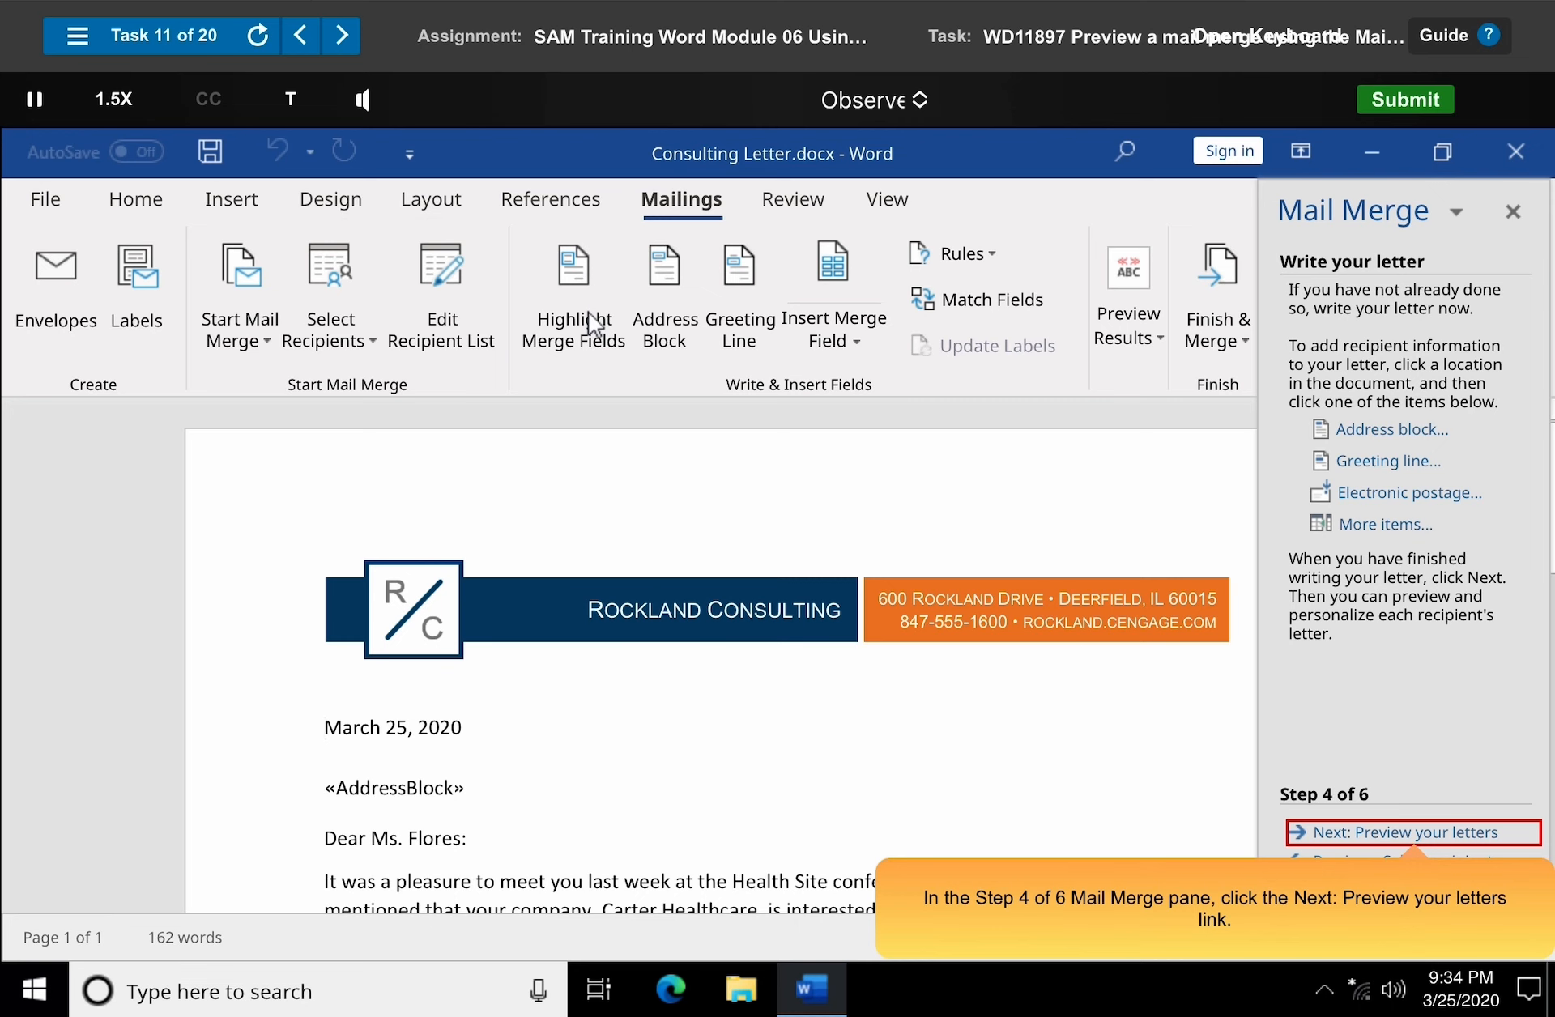
Go to the letter preview step of the Mail Merge wizard, show recipient 2, and exclude that recipient.
click(1416, 834)
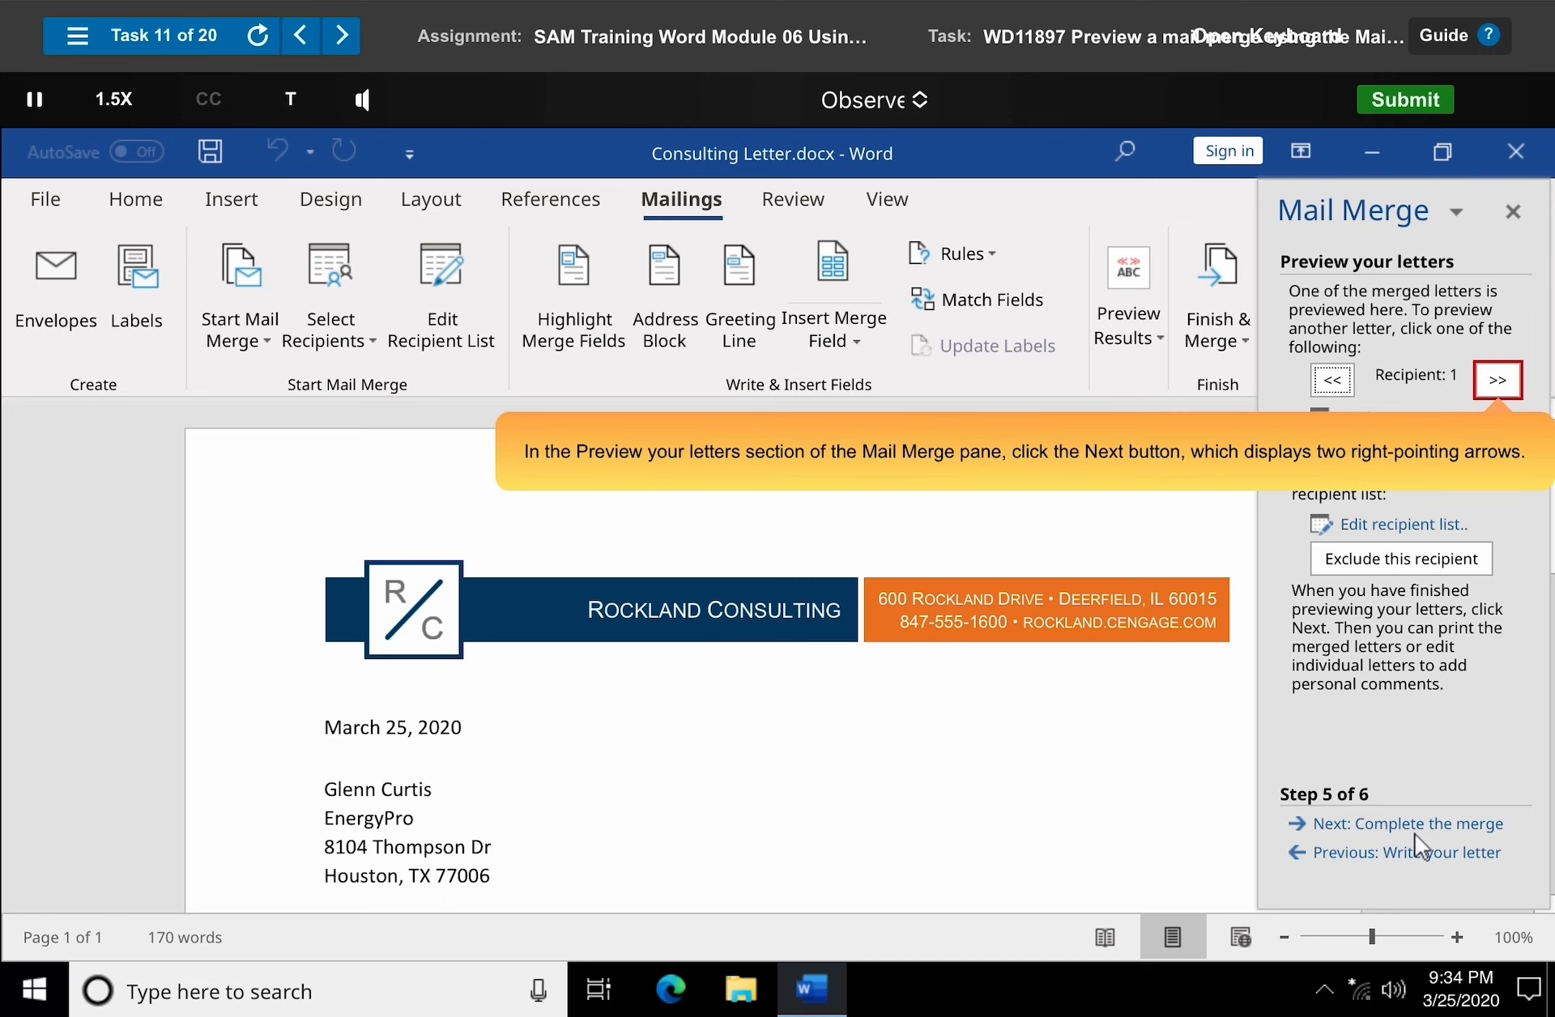
click(1498, 381)
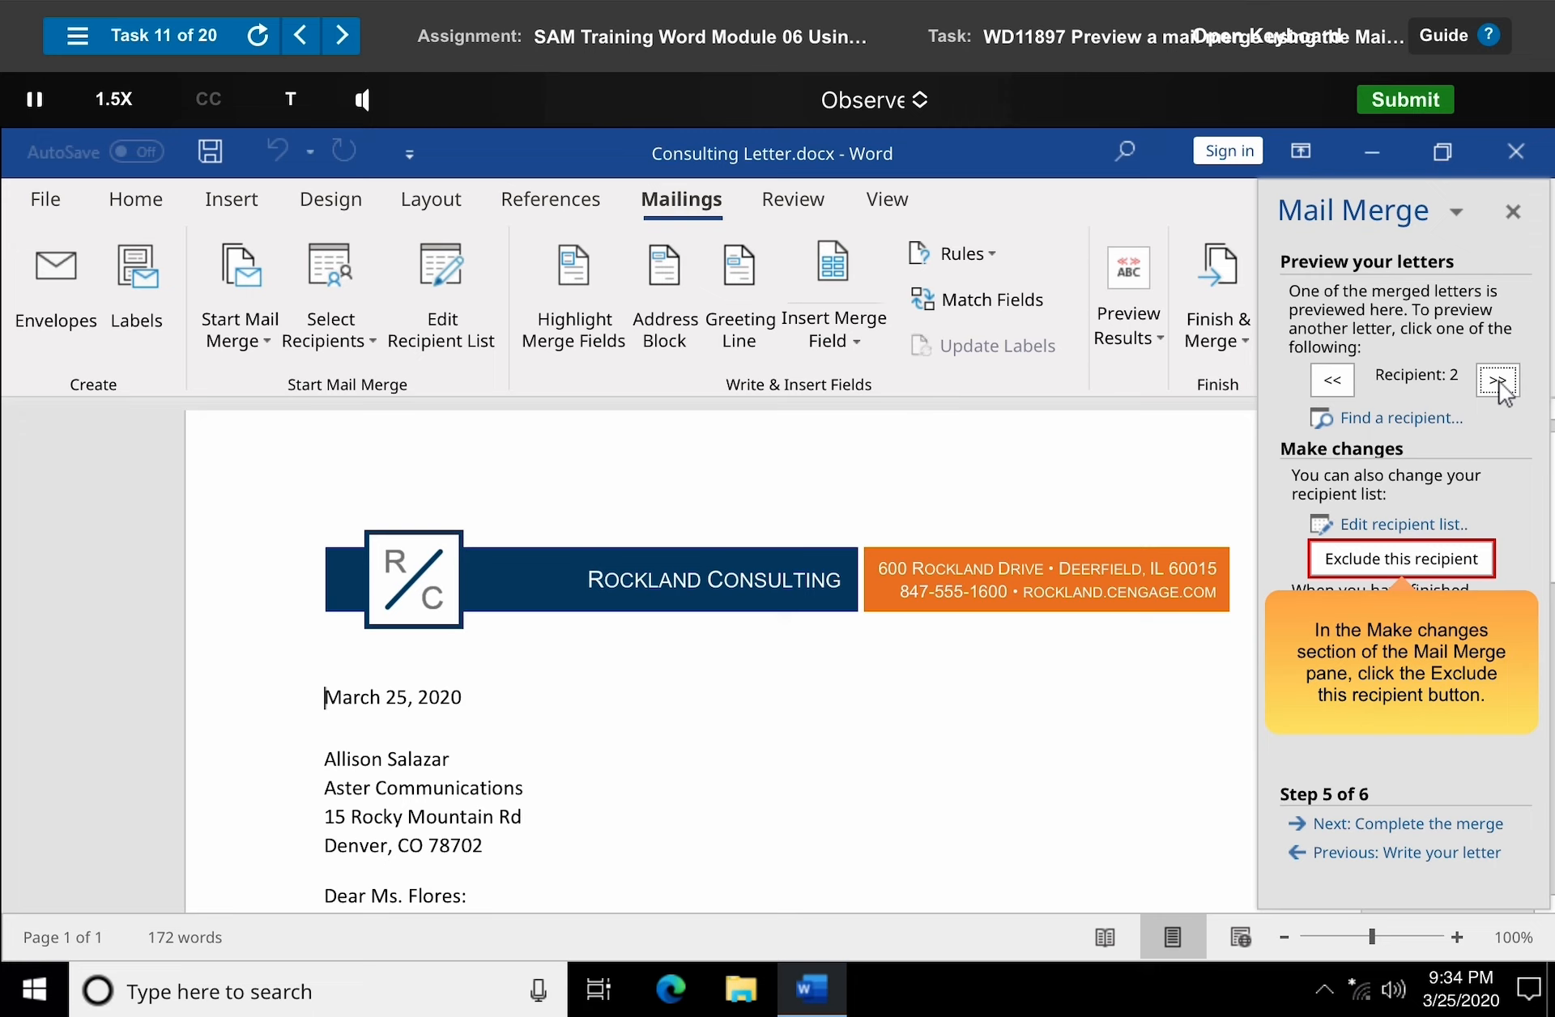
click(1405, 562)
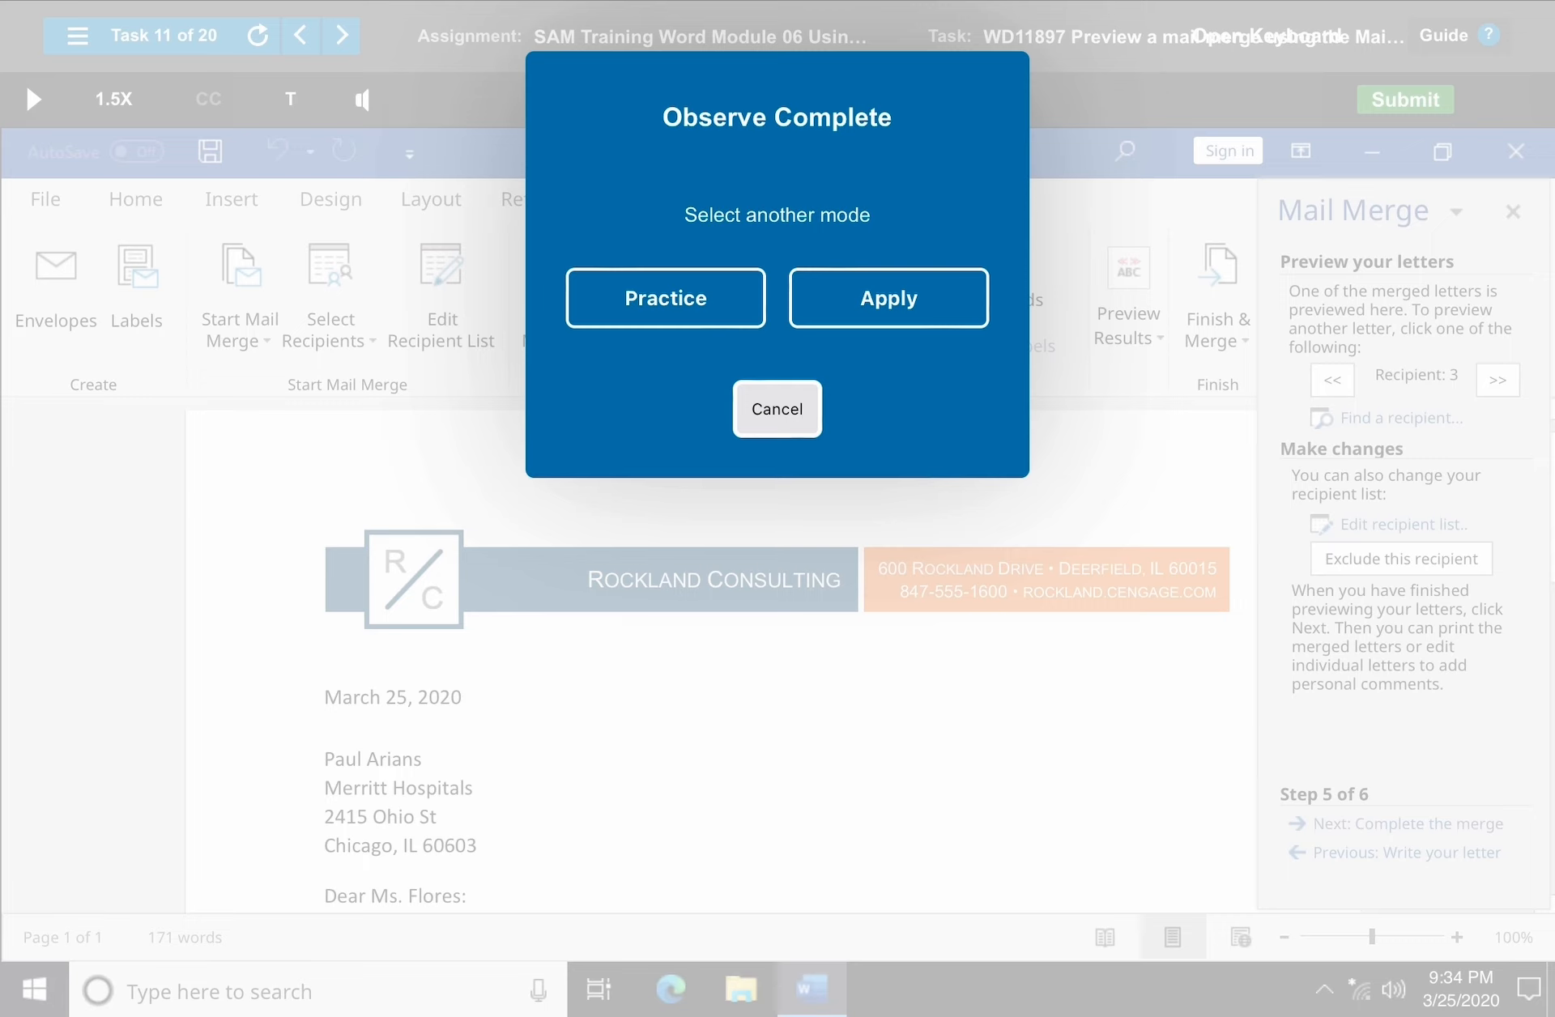
Dismiss the completion prompt and advance to the next training task.
click(778, 409)
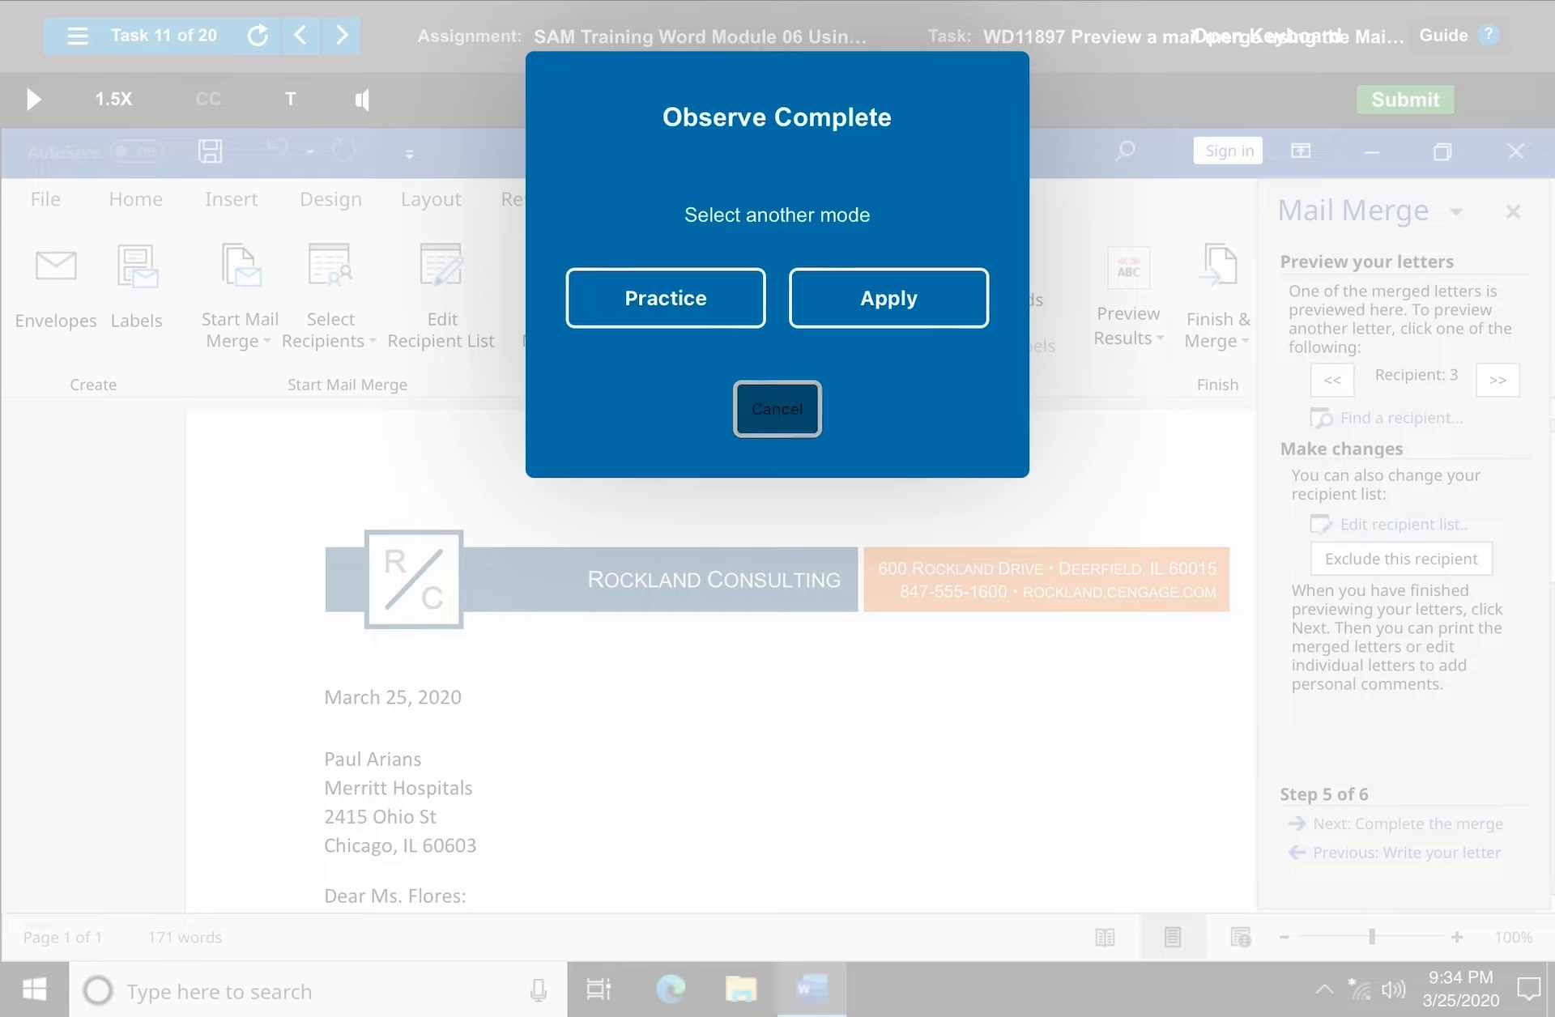
click(341, 36)
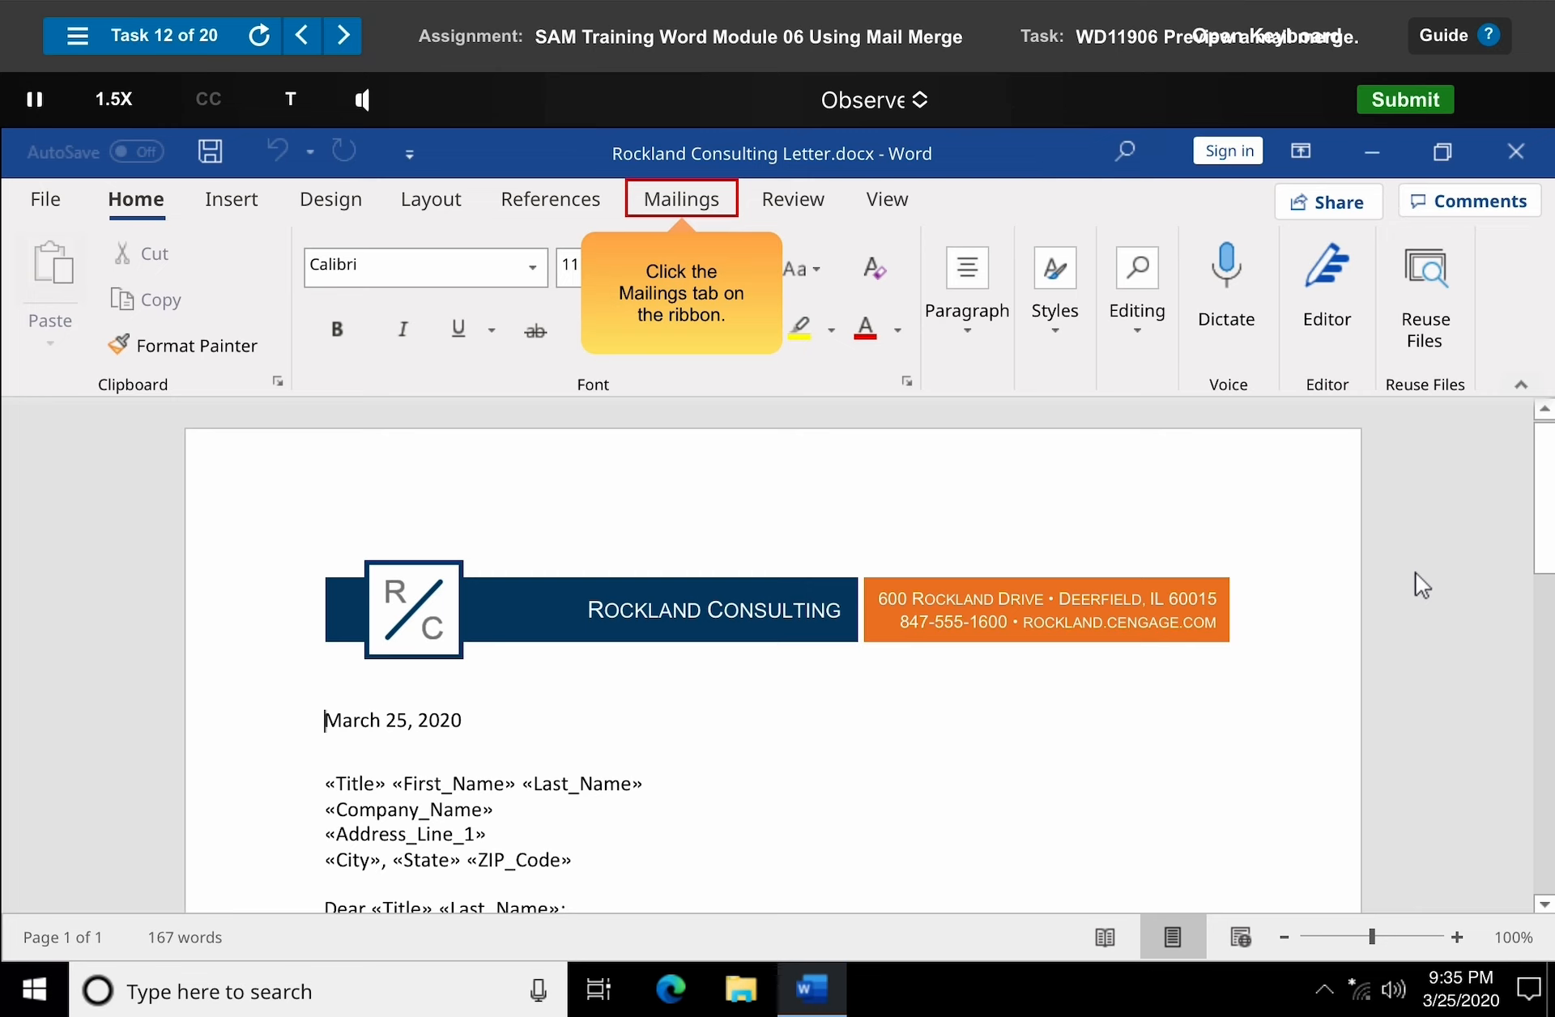
Turn on preview of merge results for the Rockland Consulting letter.
click(684, 202)
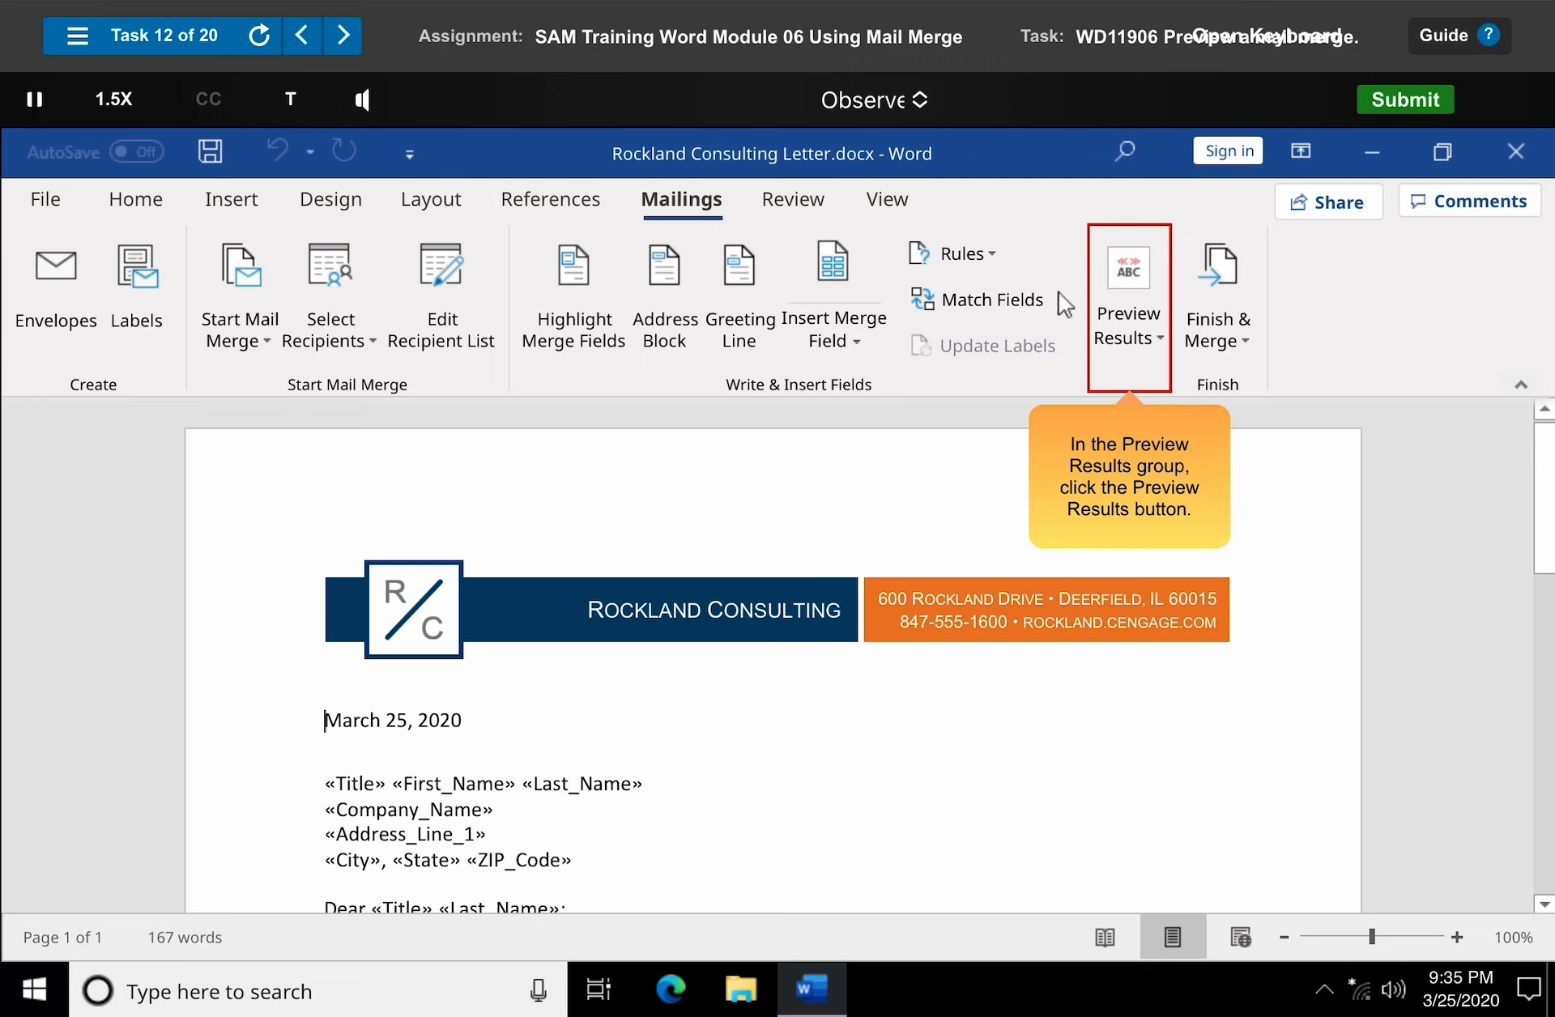
click(1129, 320)
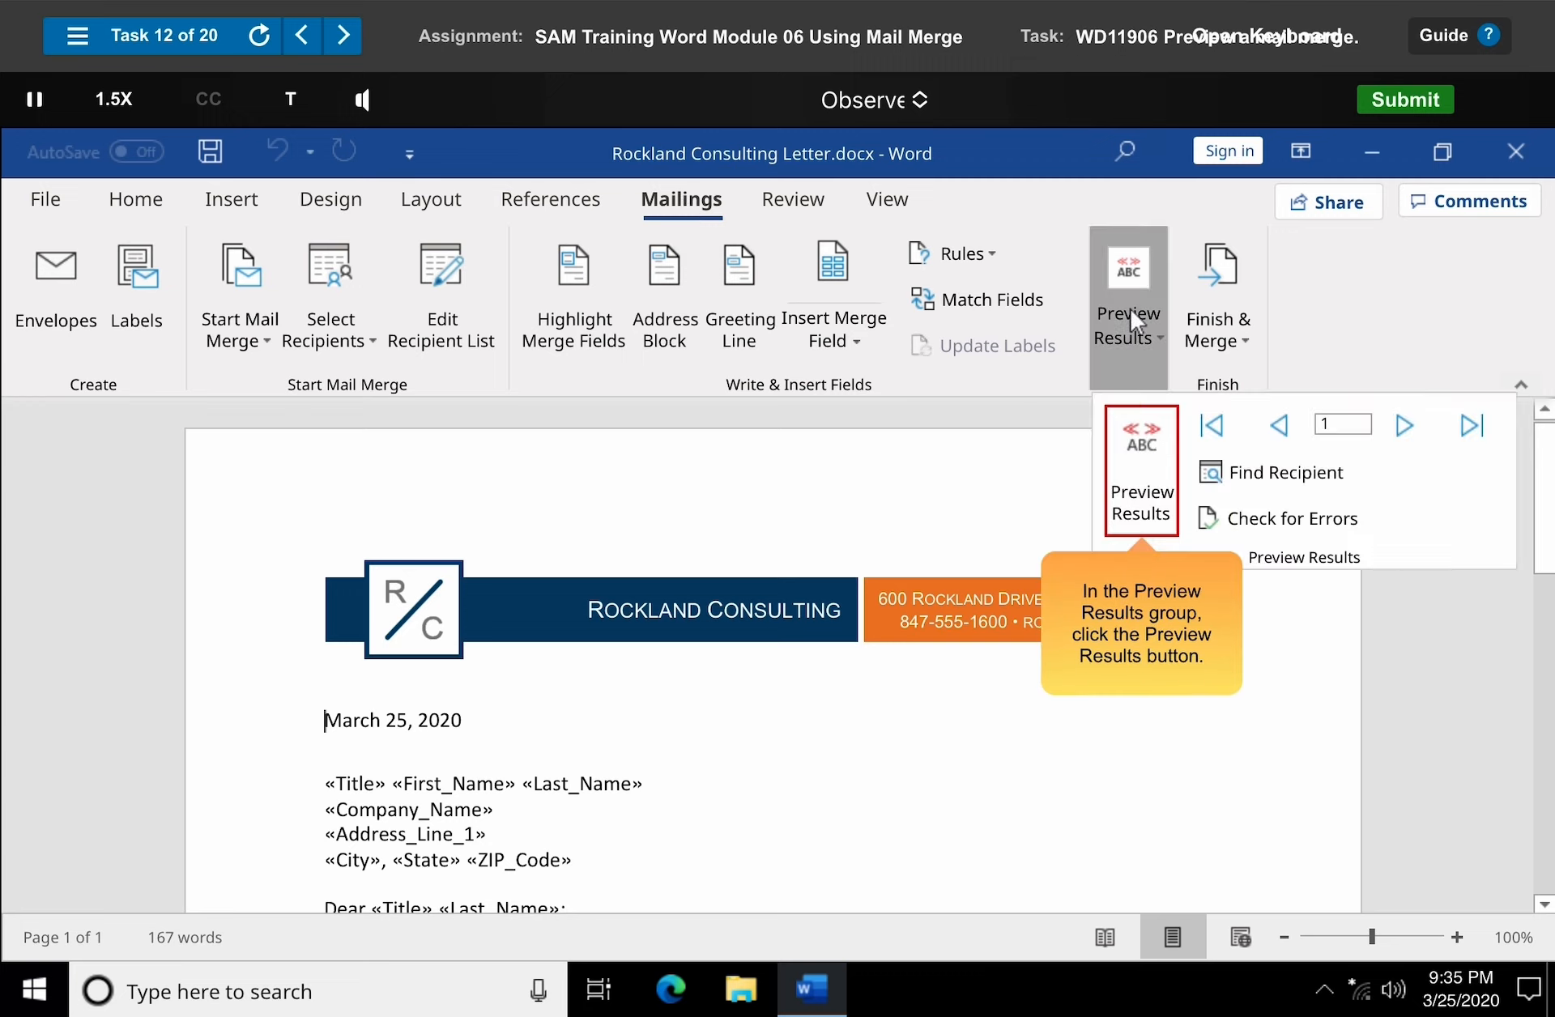
click(1142, 446)
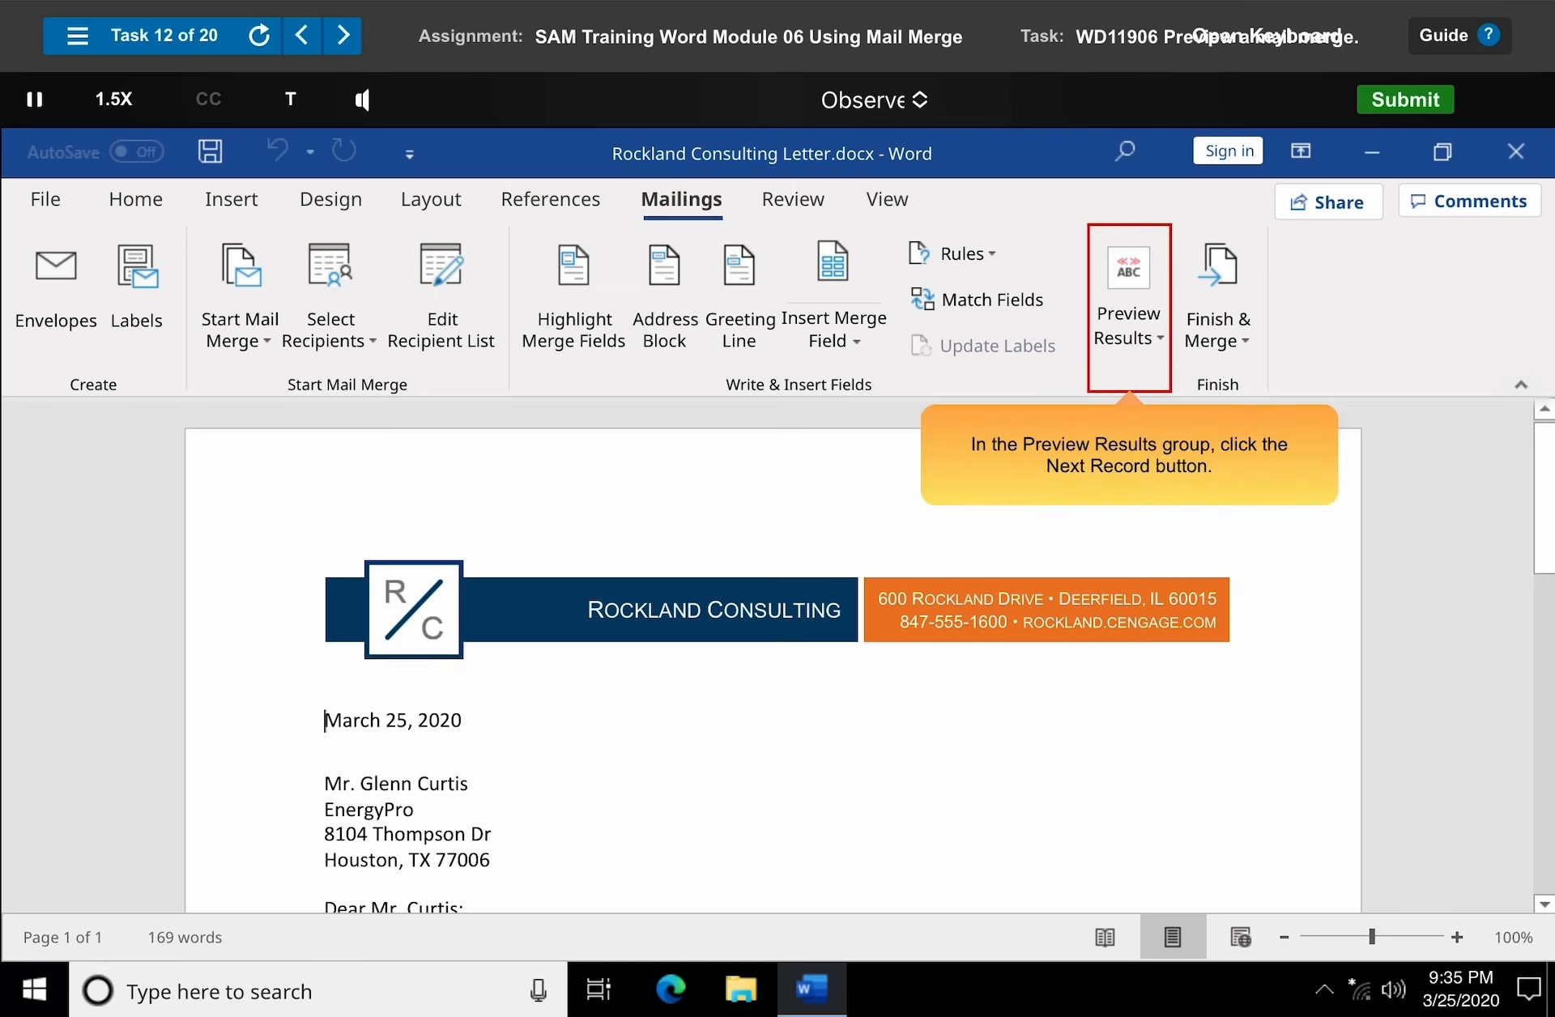
Preview the next merge record and jump to the last record.
click(1132, 320)
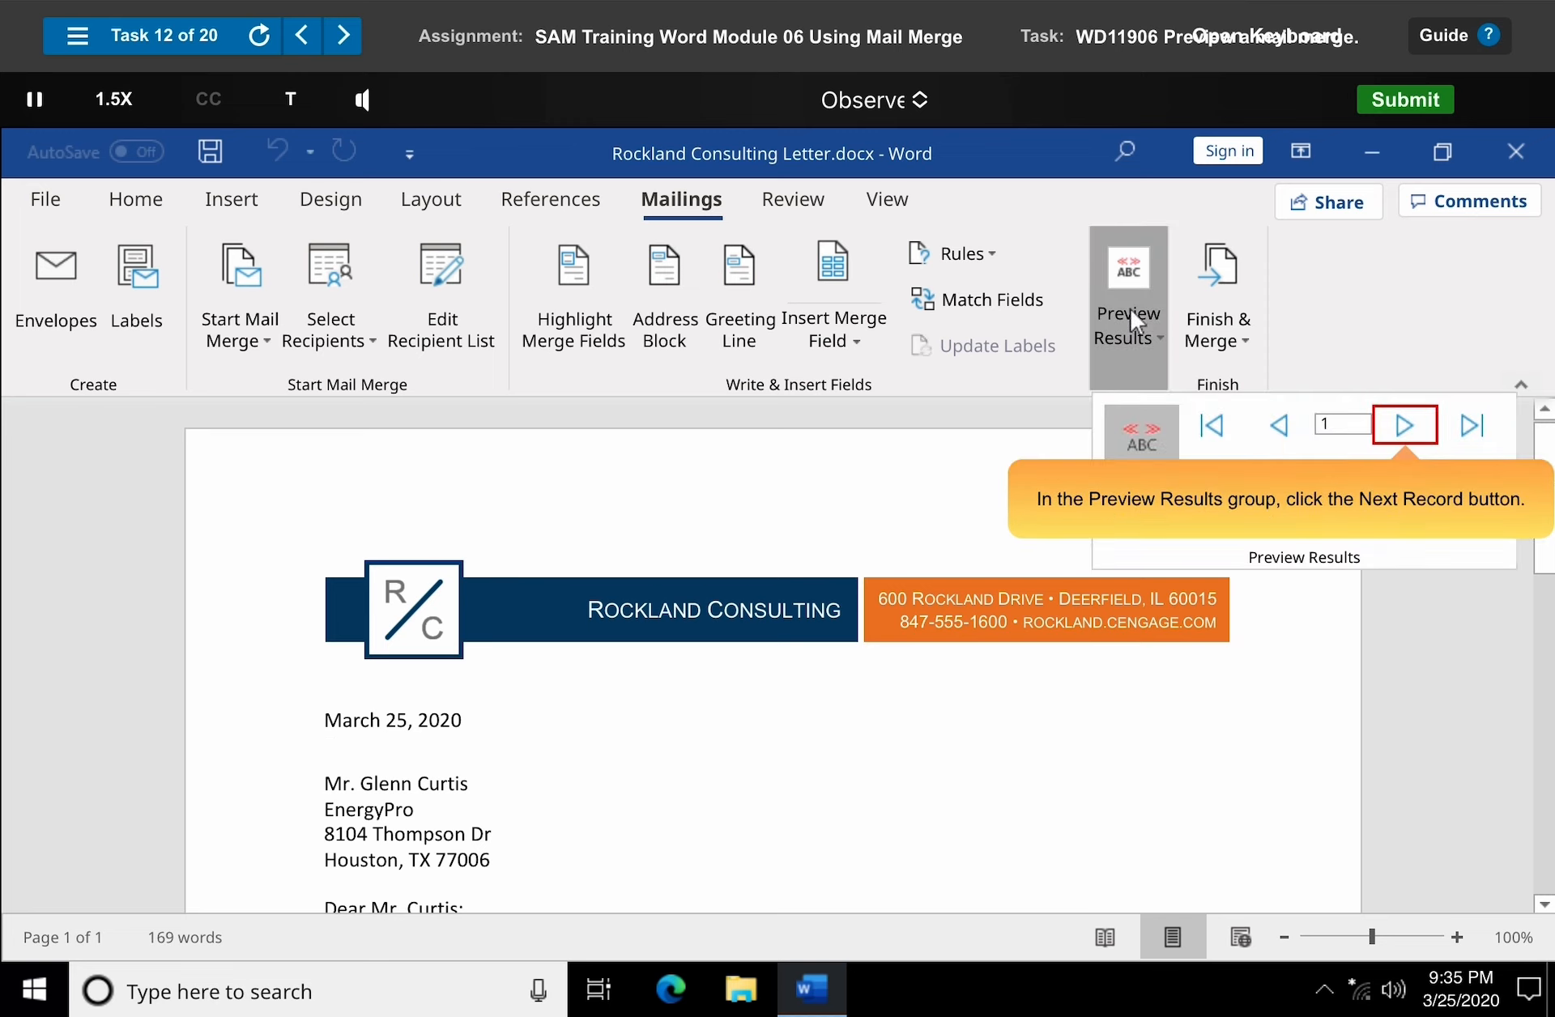
click(1406, 426)
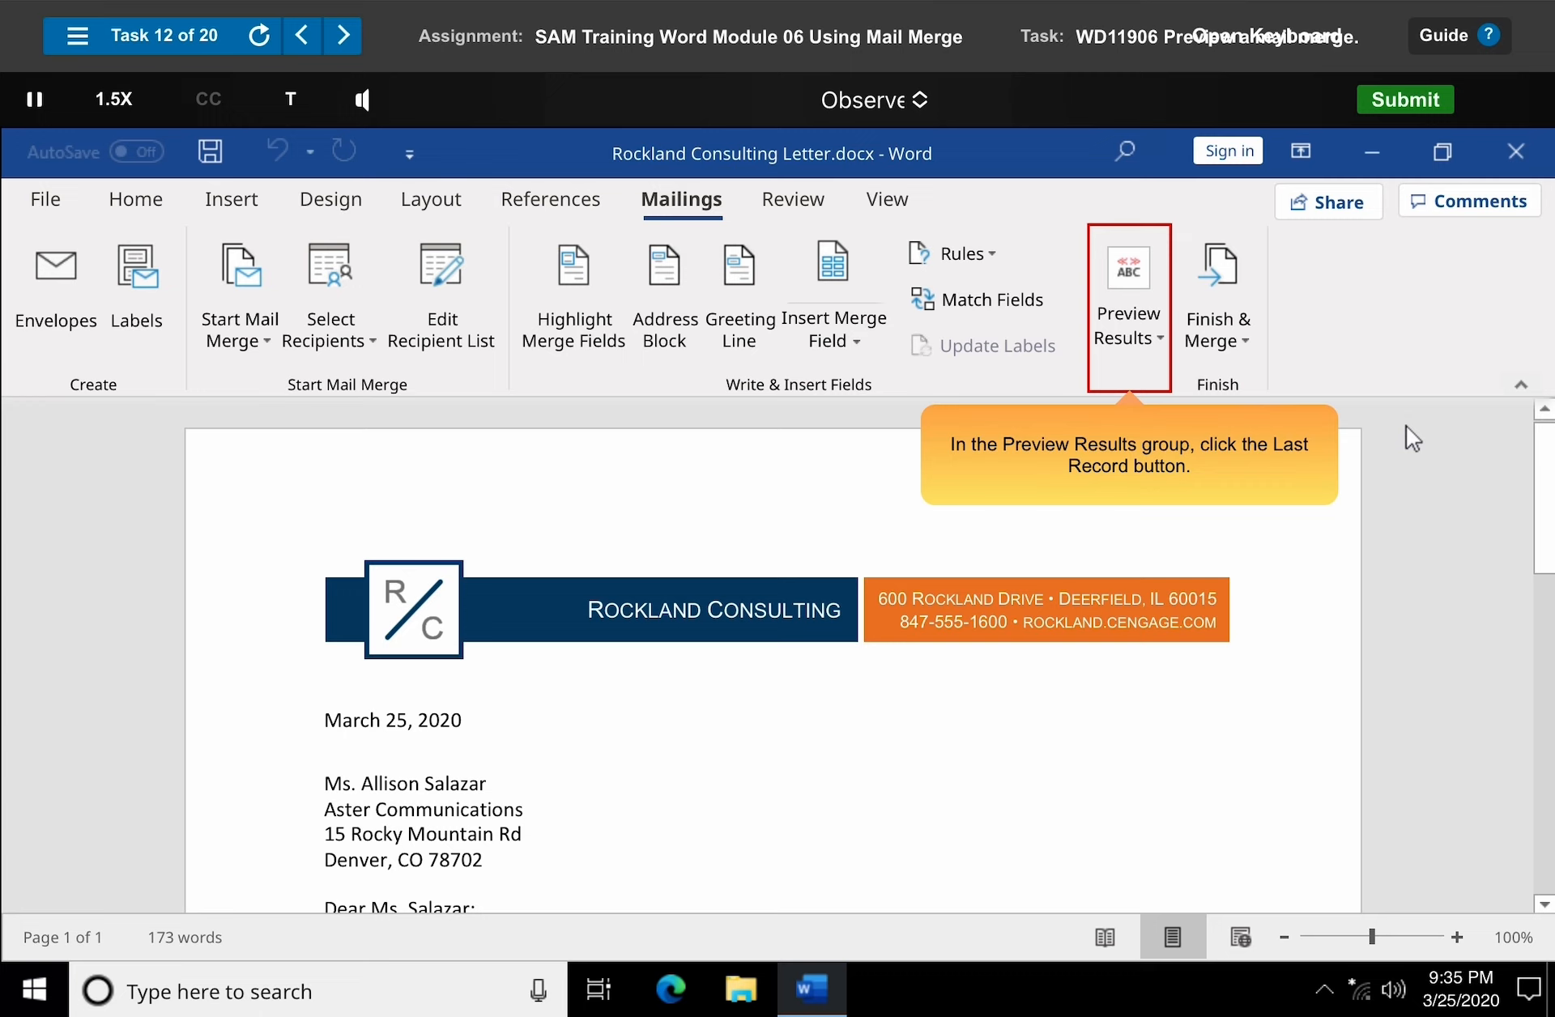
click(1134, 320)
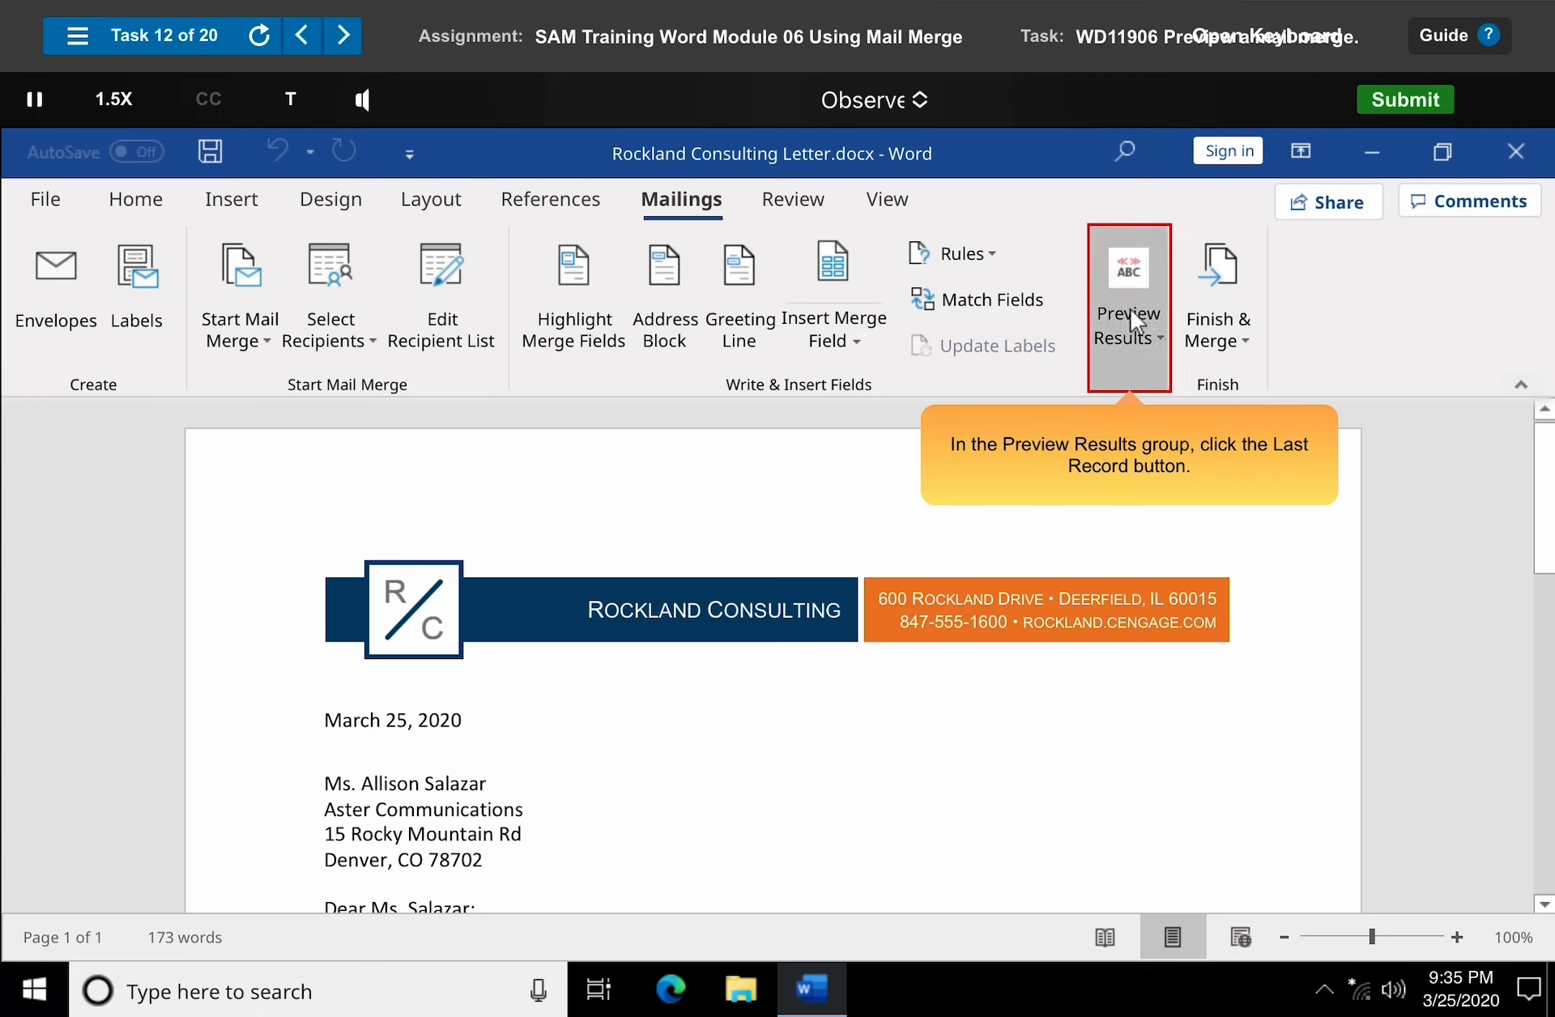
click(1471, 426)
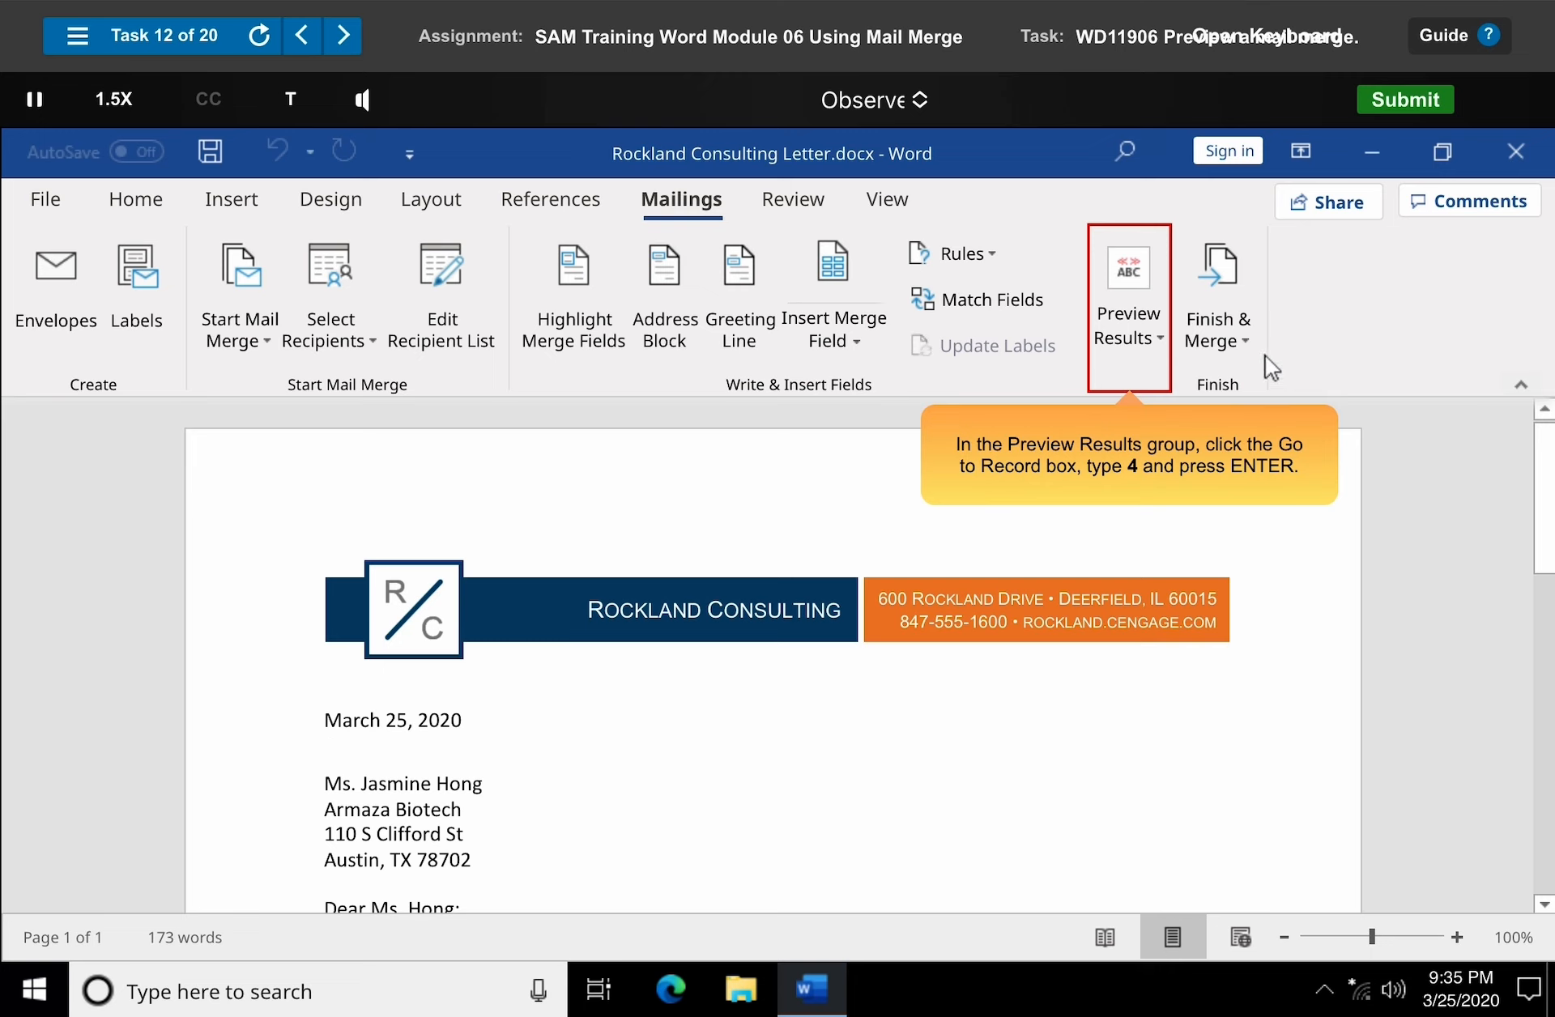
Go directly to record 4 in the merge preview and dismiss the completion prompt.
click(1132, 319)
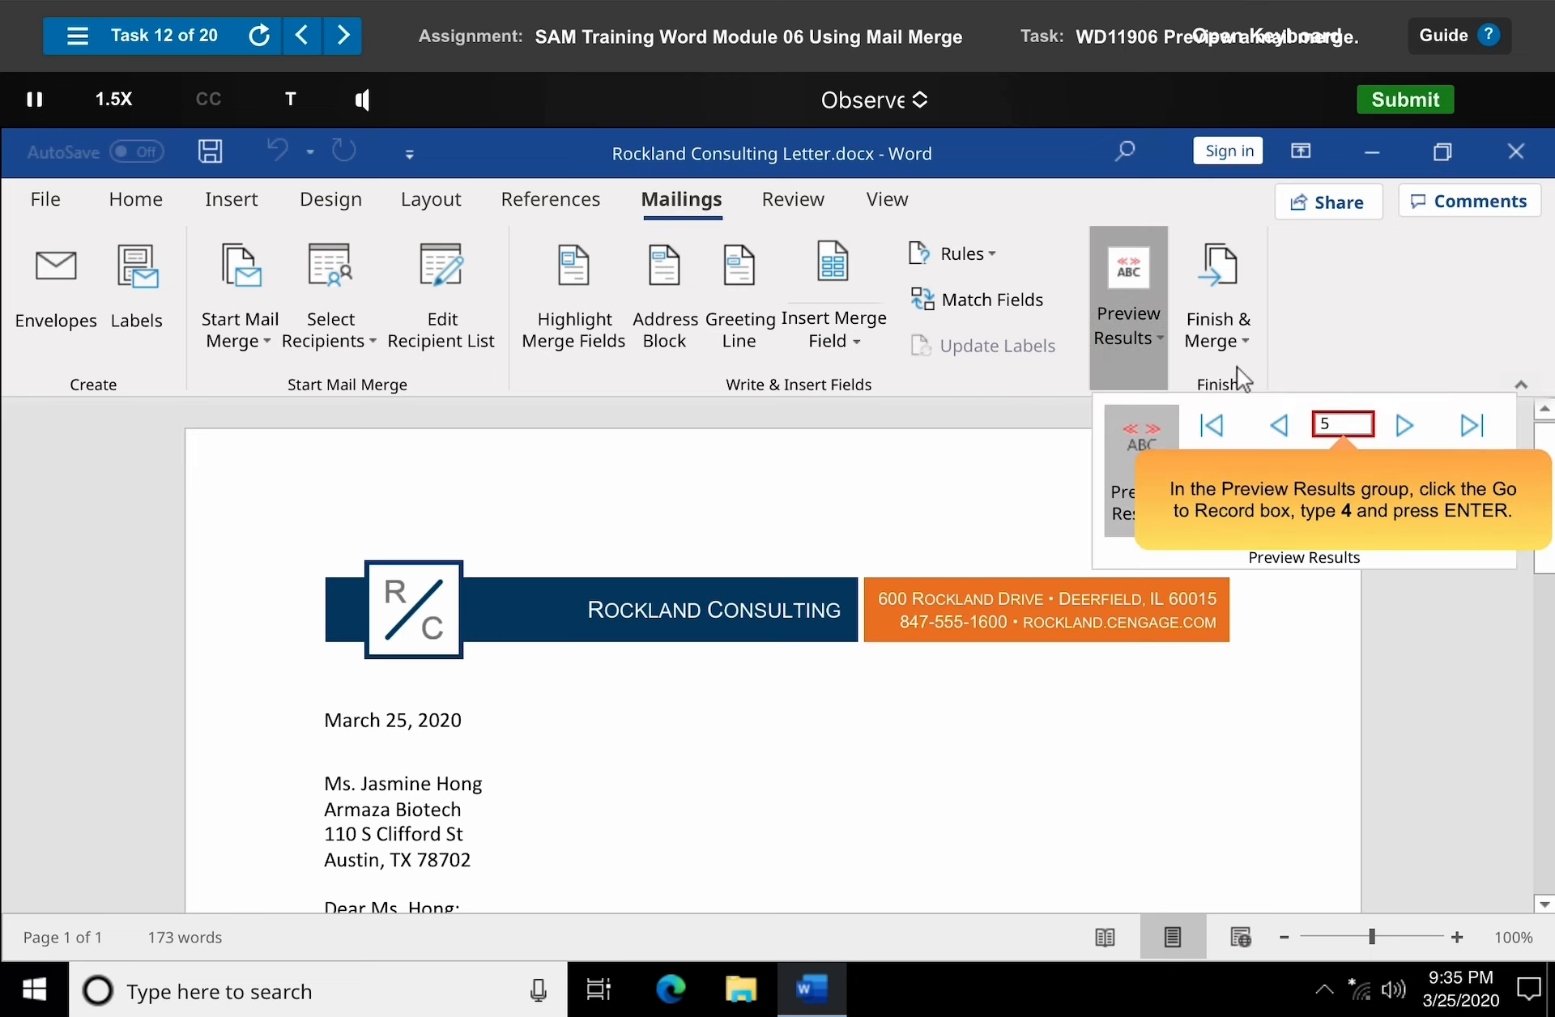
click(1345, 427)
text(4)
key(Return)
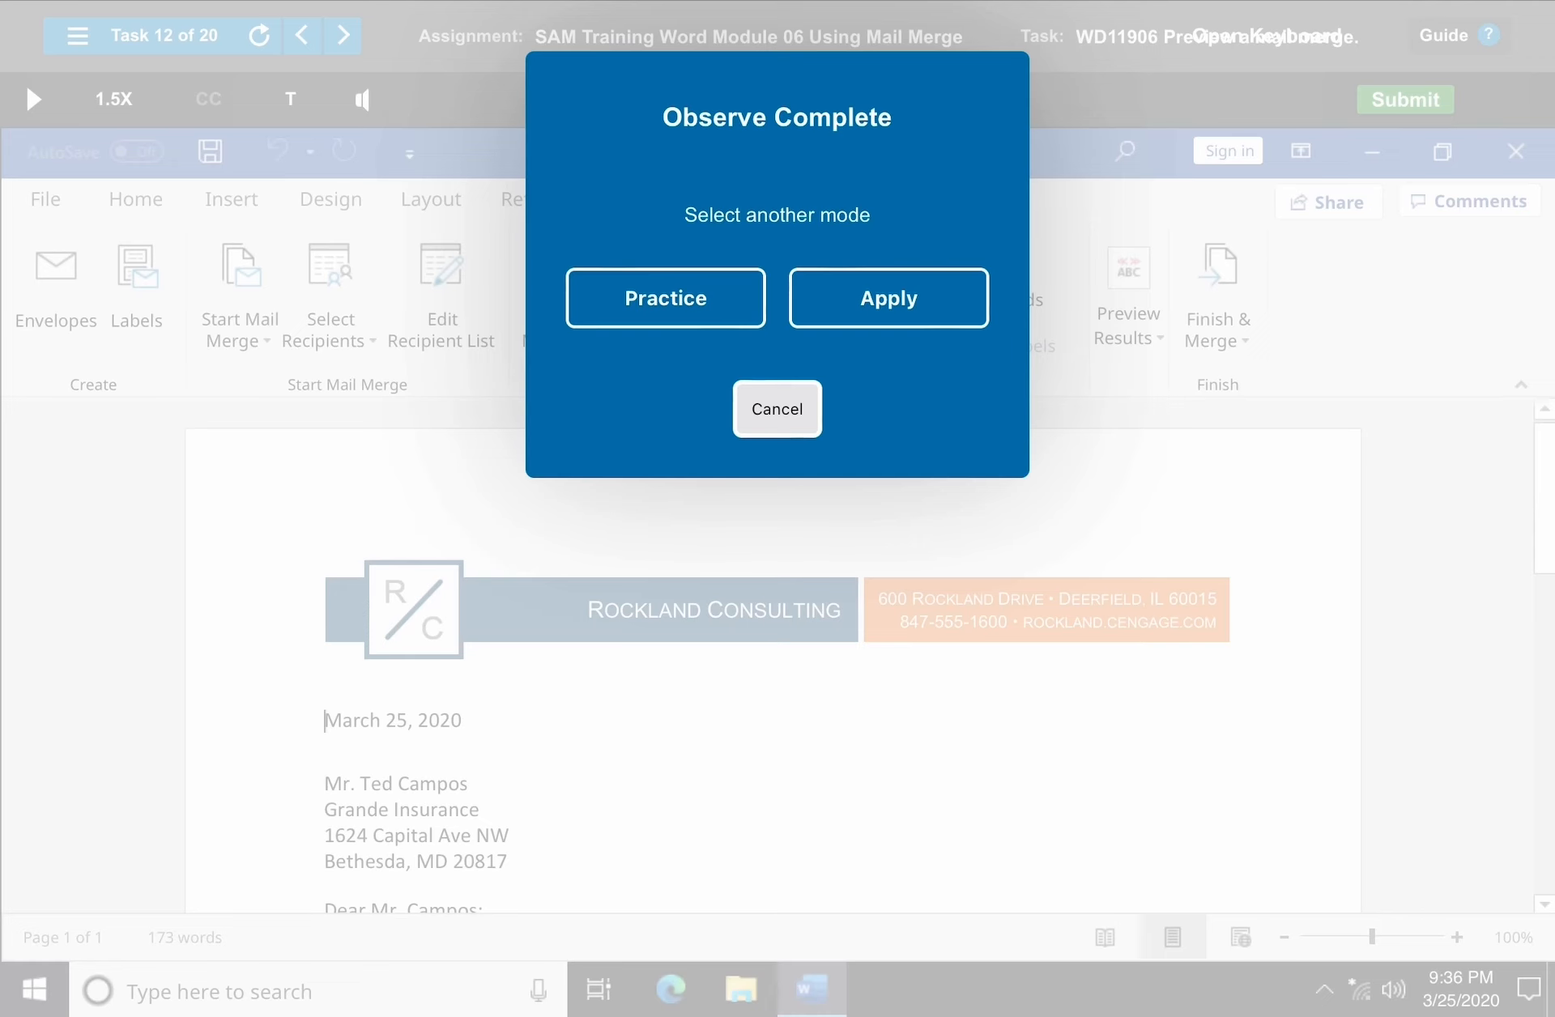
click(778, 409)
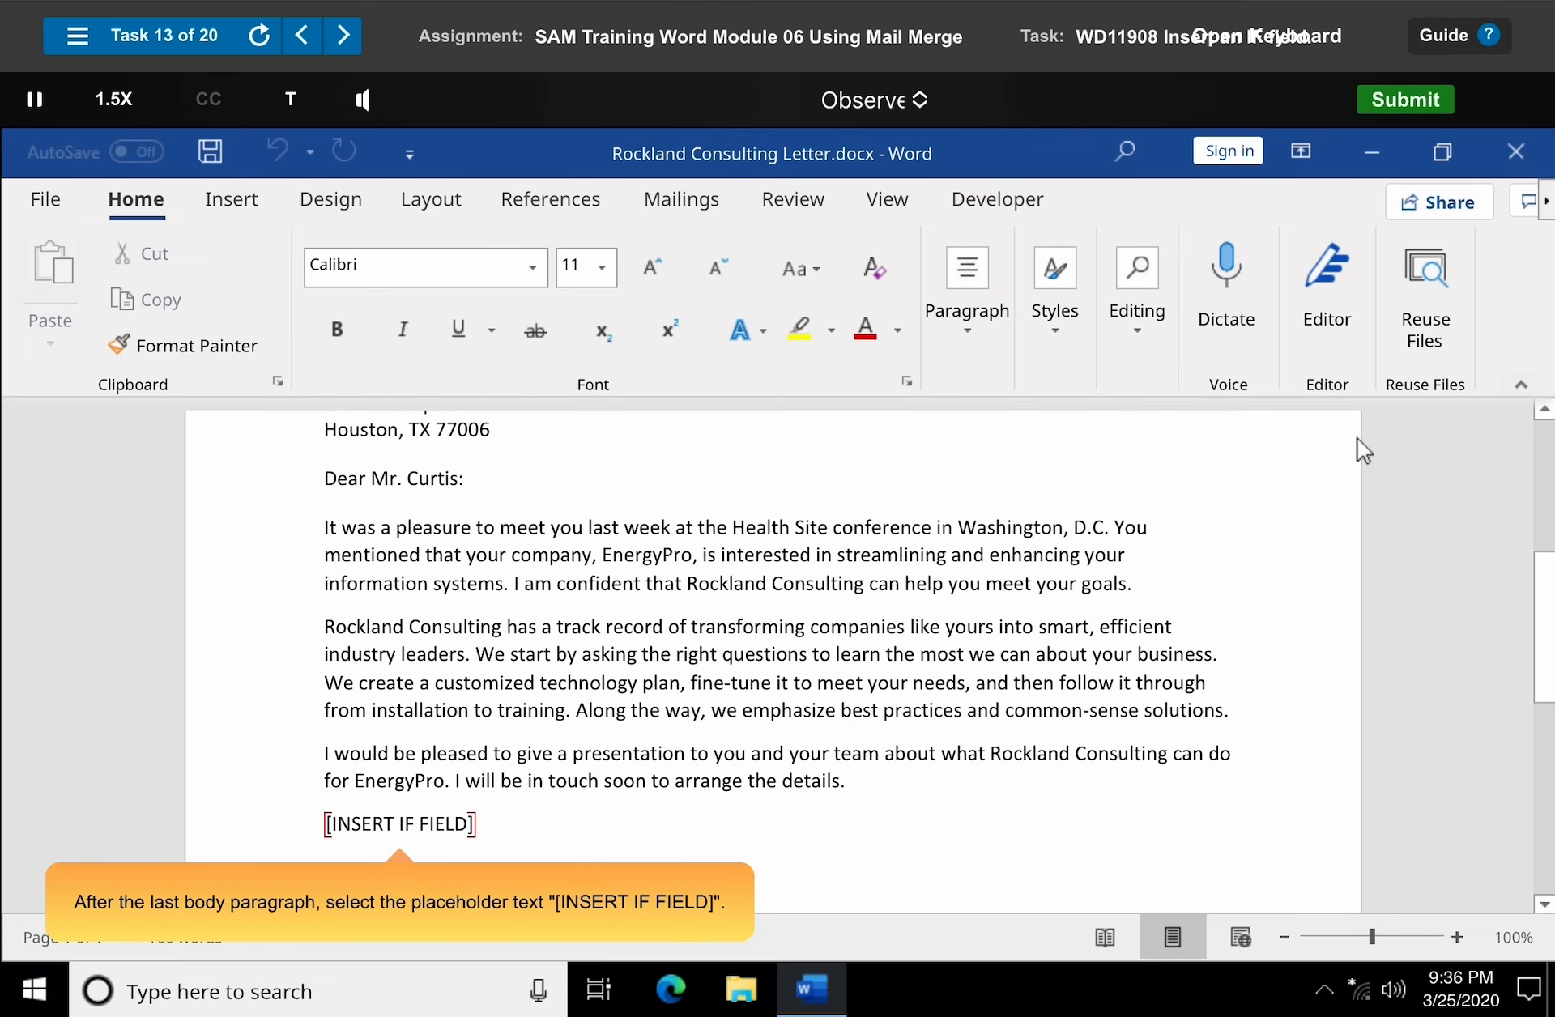
Select the [INSERT IF FIELD] placeholder and start an If...Then...Else rule with State Equal to TX.
drag(326, 823, 483, 838)
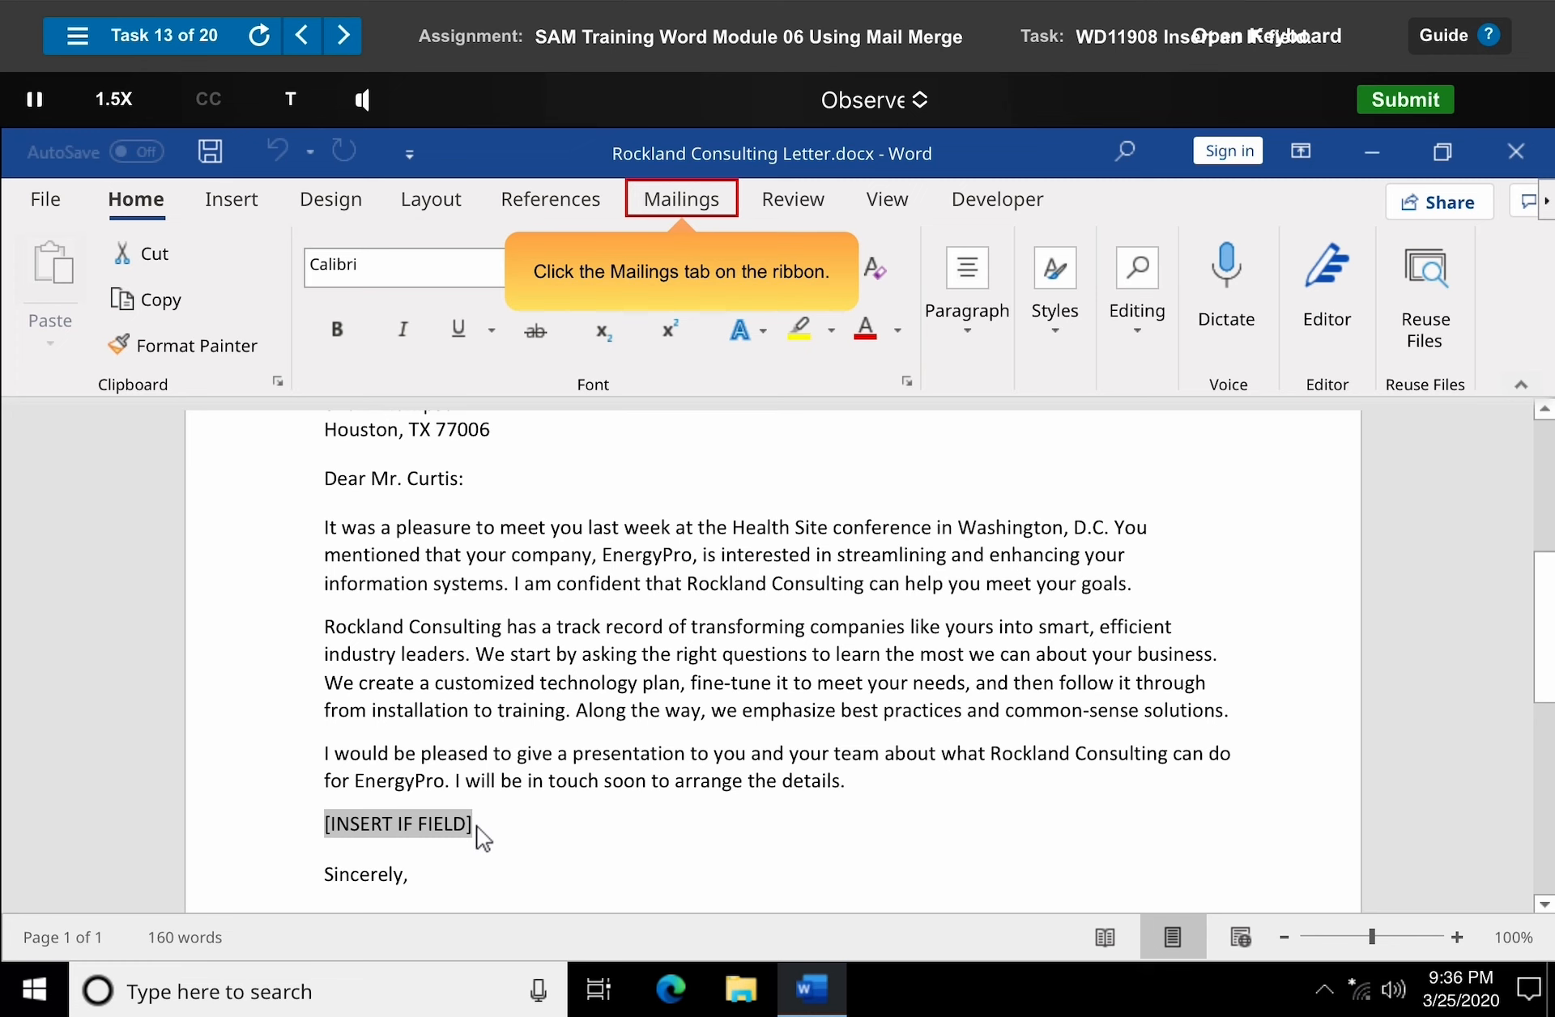
click(686, 207)
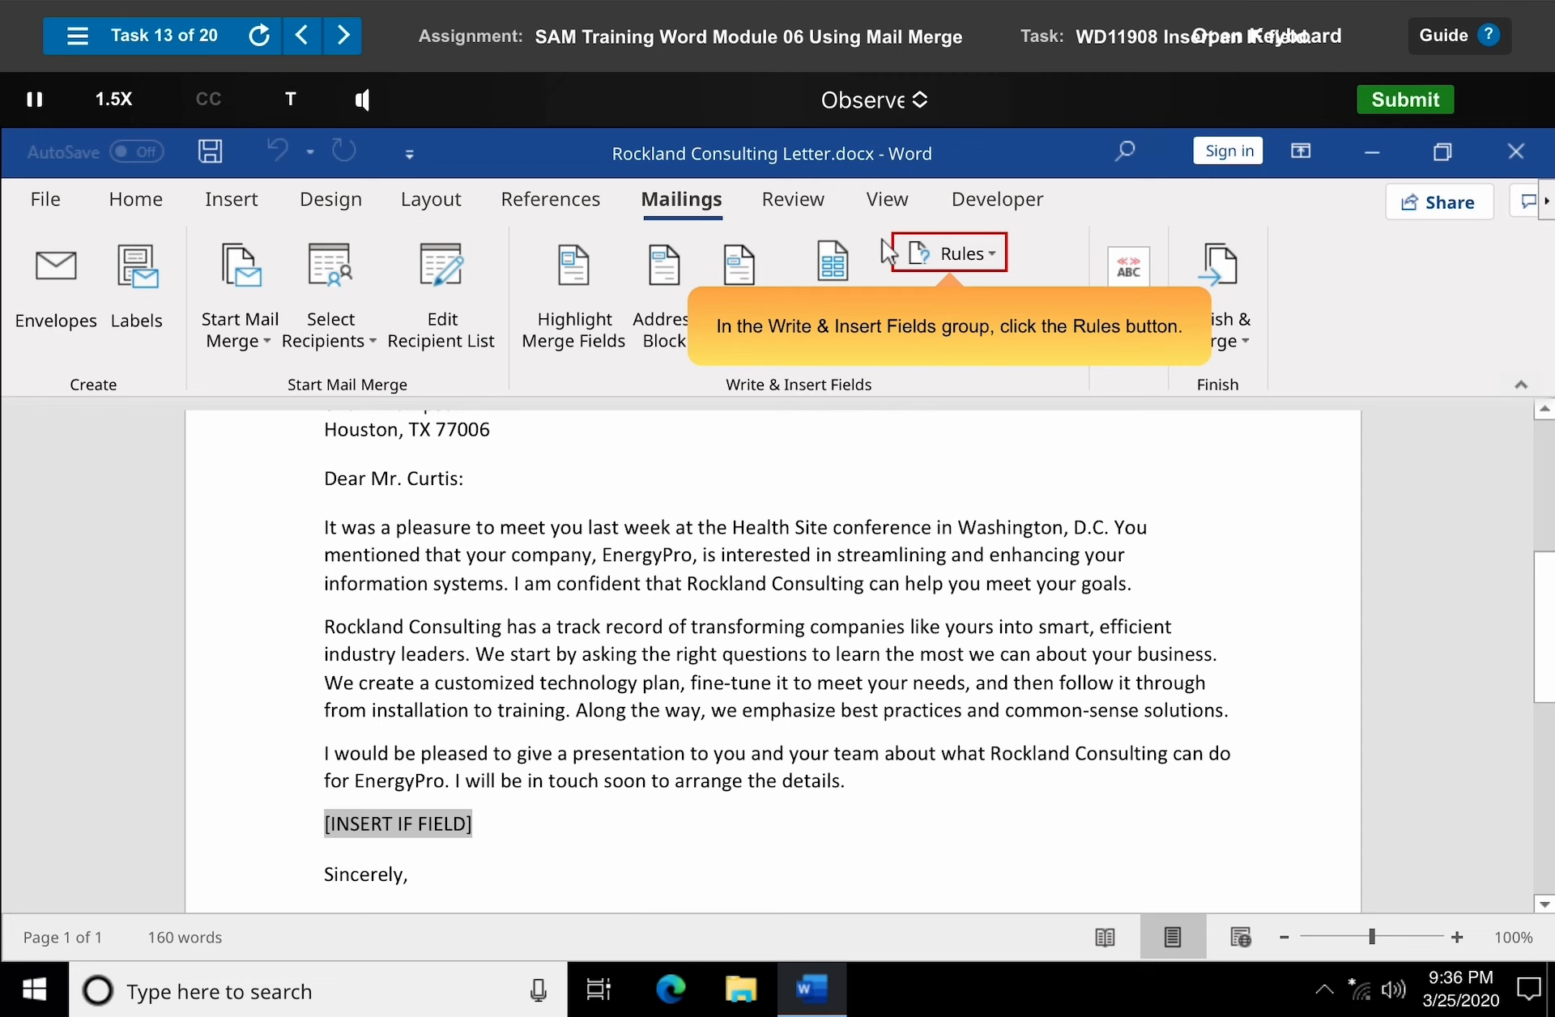
click(954, 258)
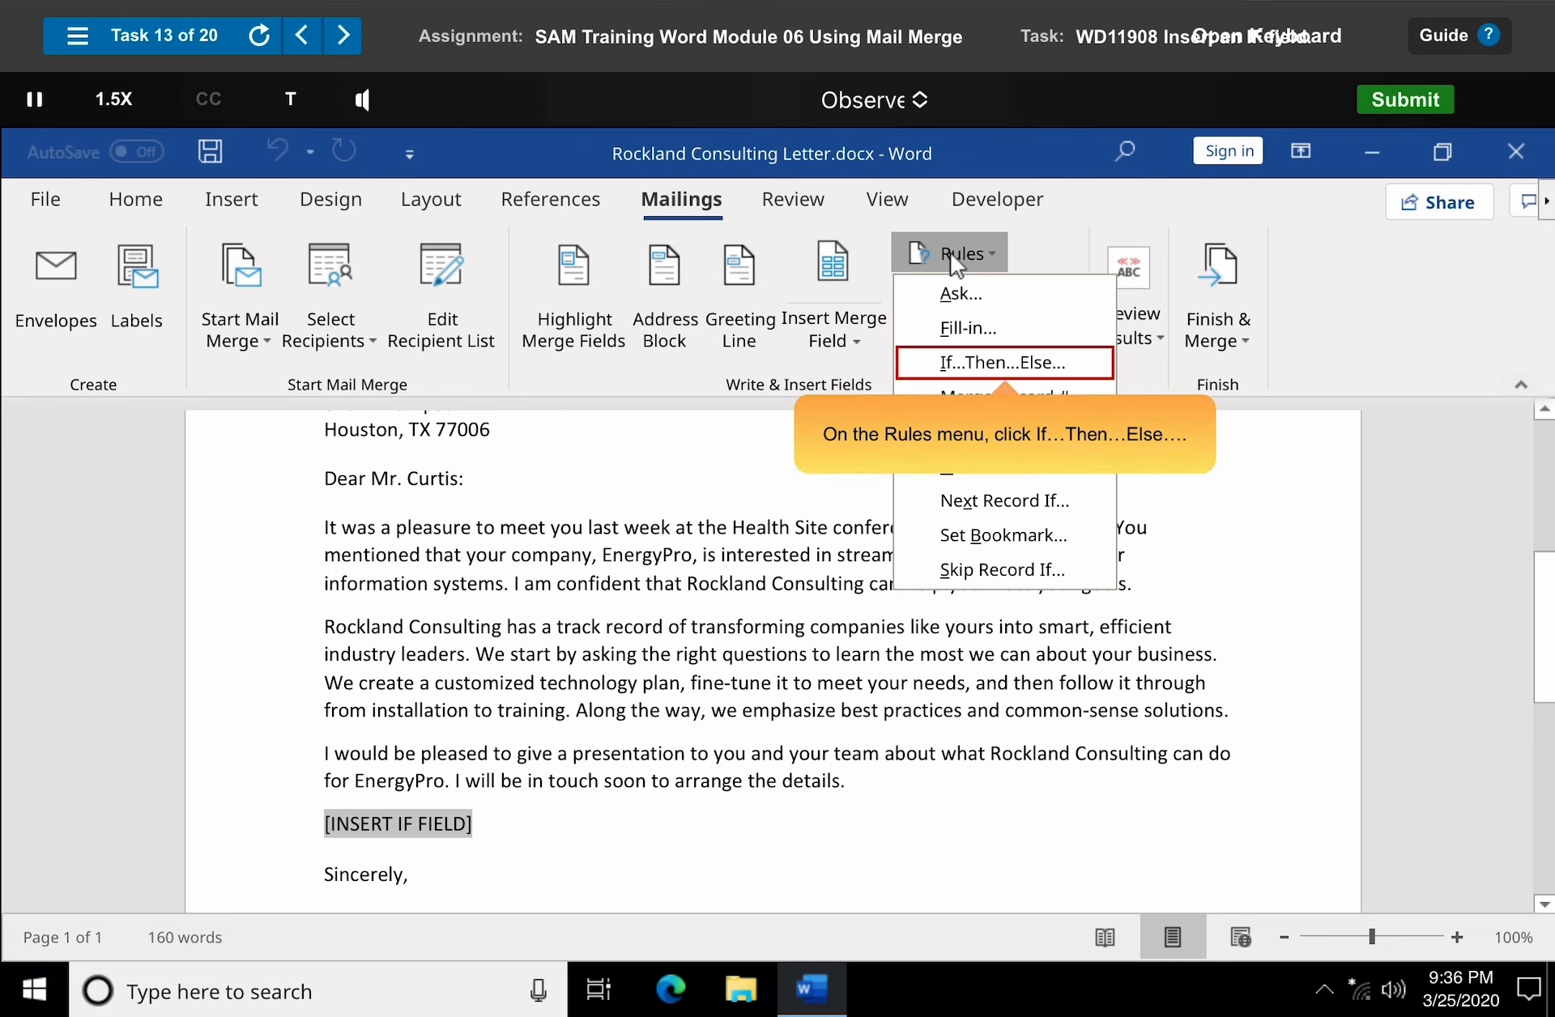
click(1008, 367)
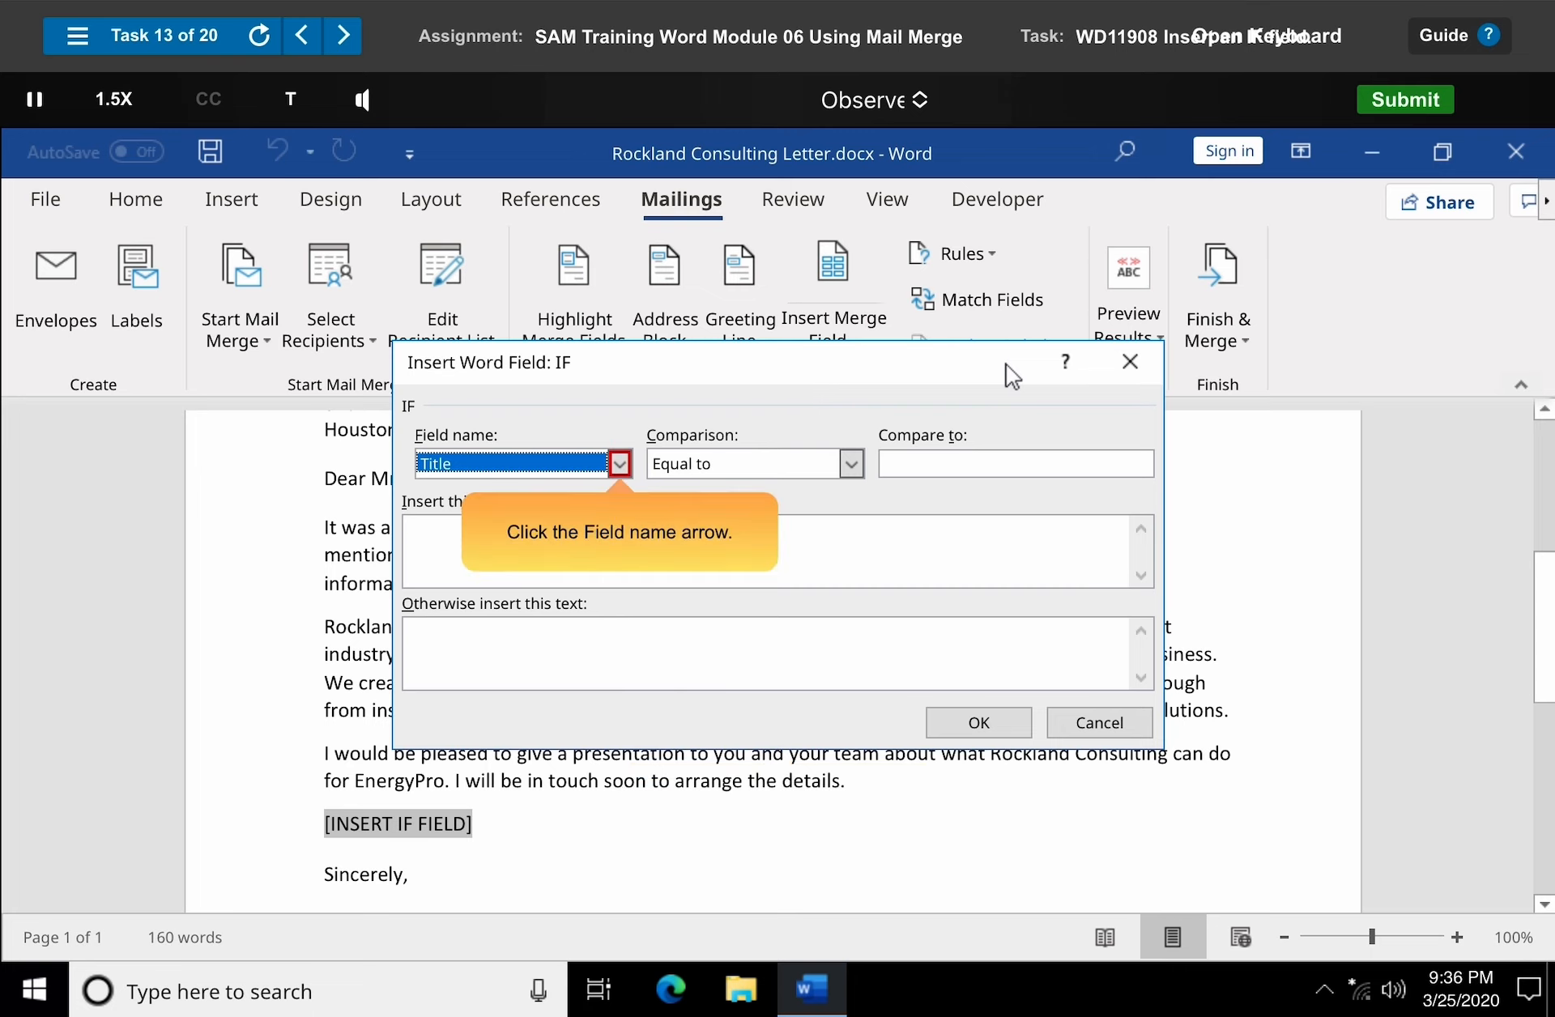
click(621, 467)
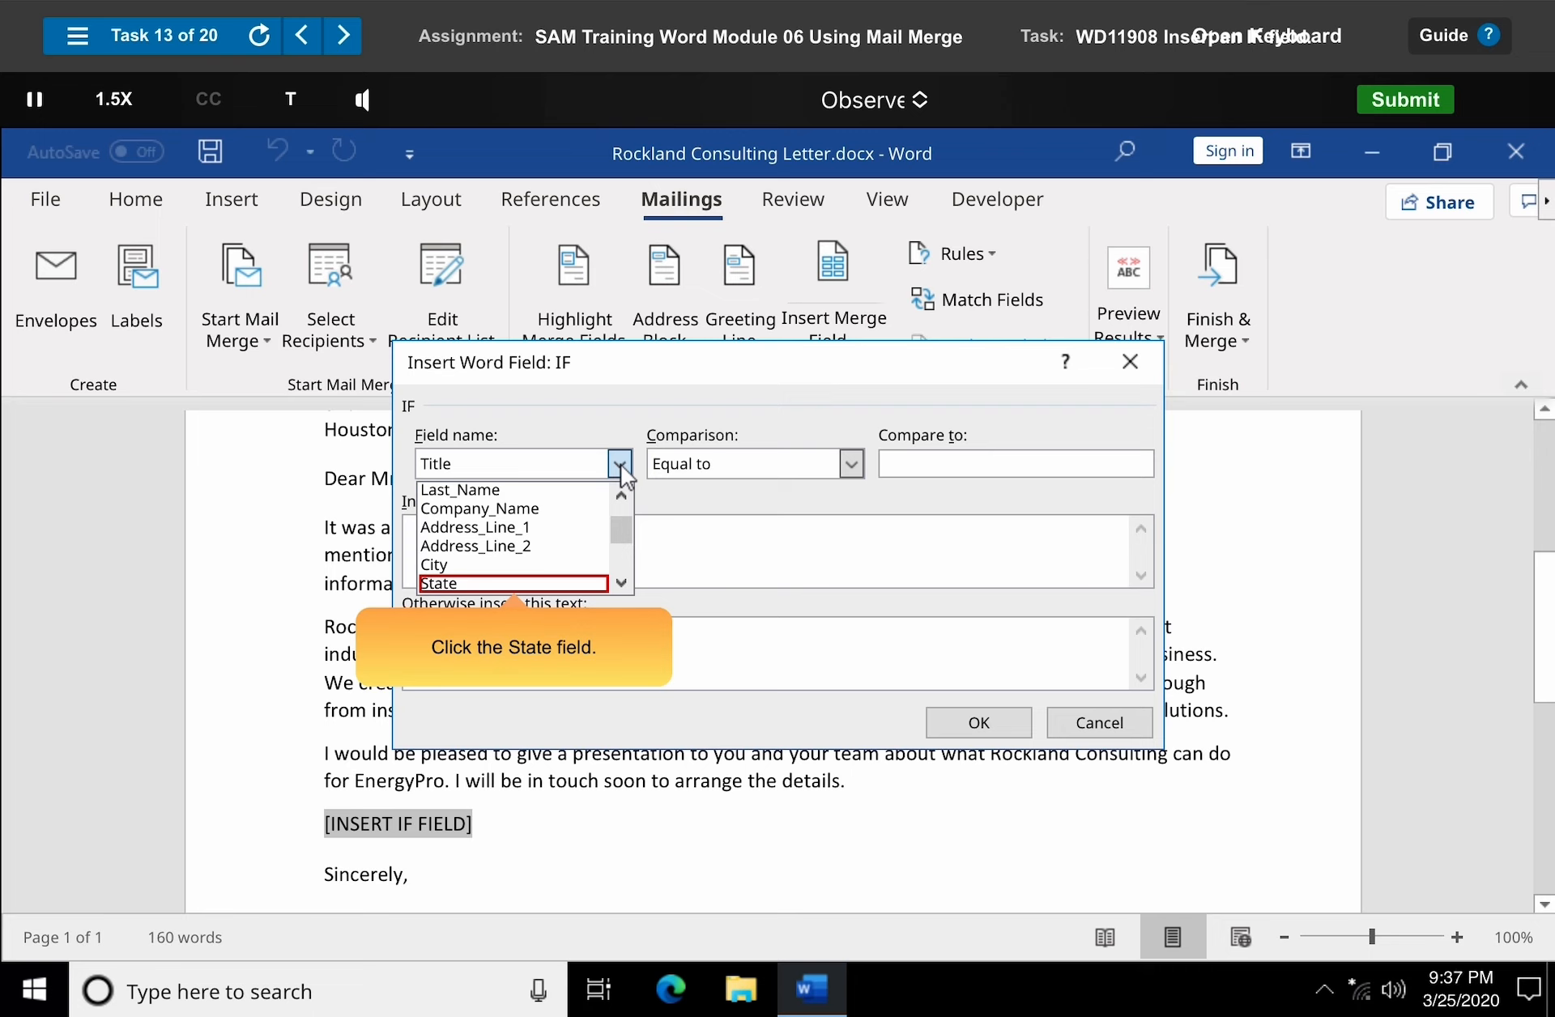
click(518, 584)
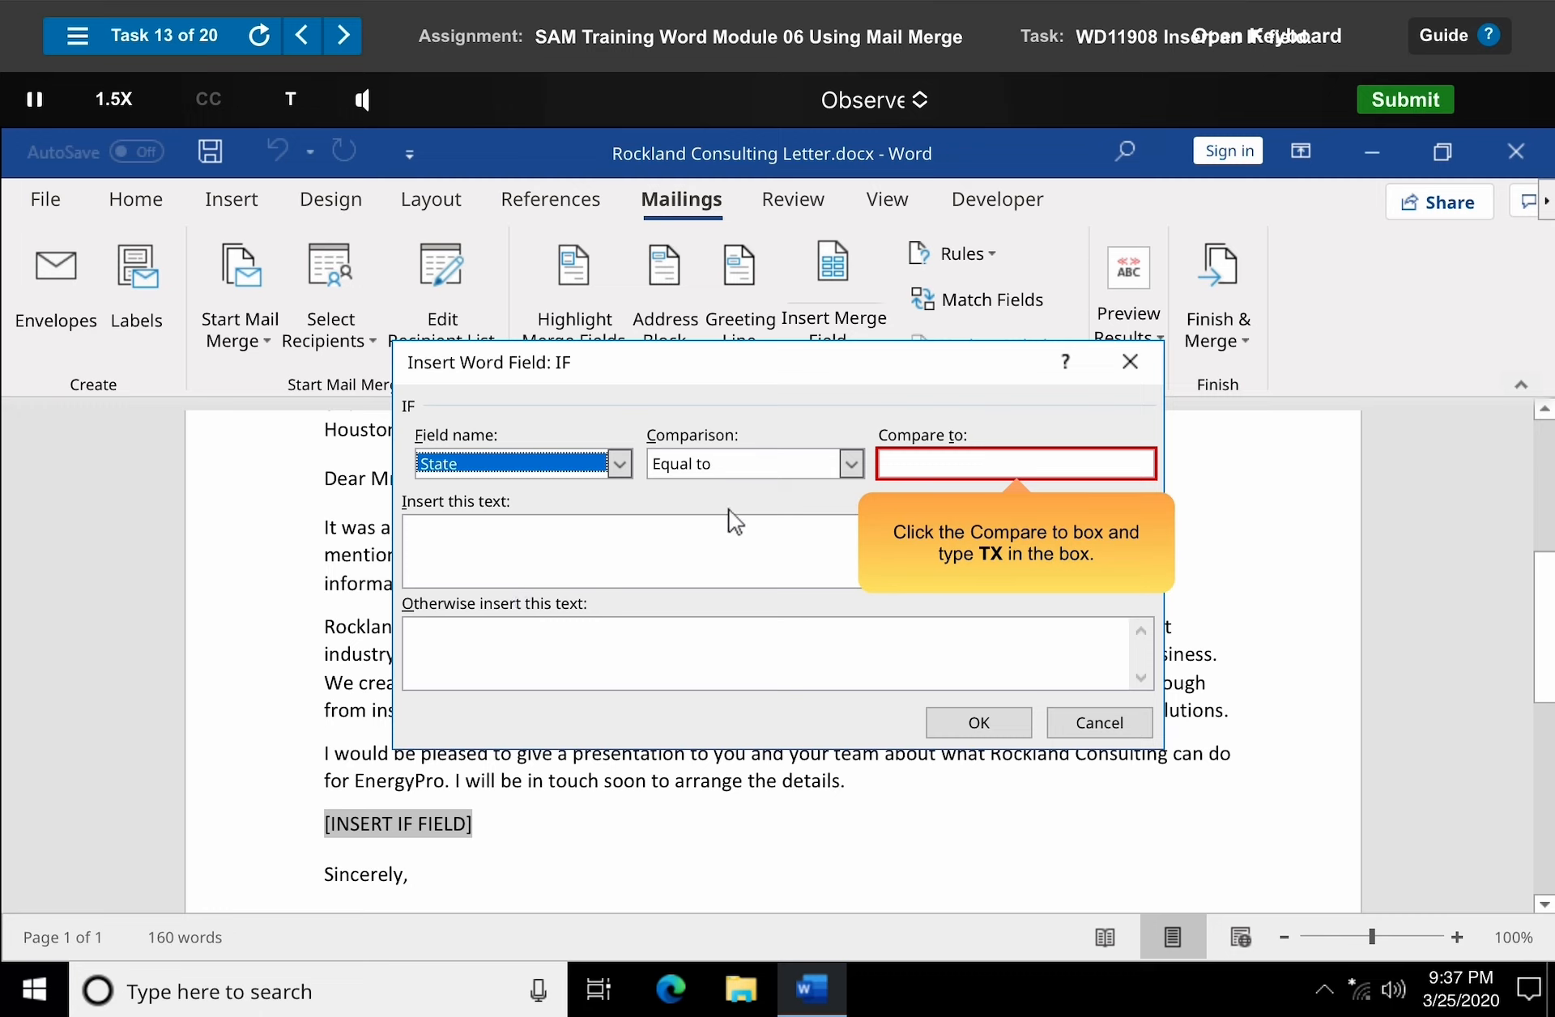
click(892, 465)
text(TX)
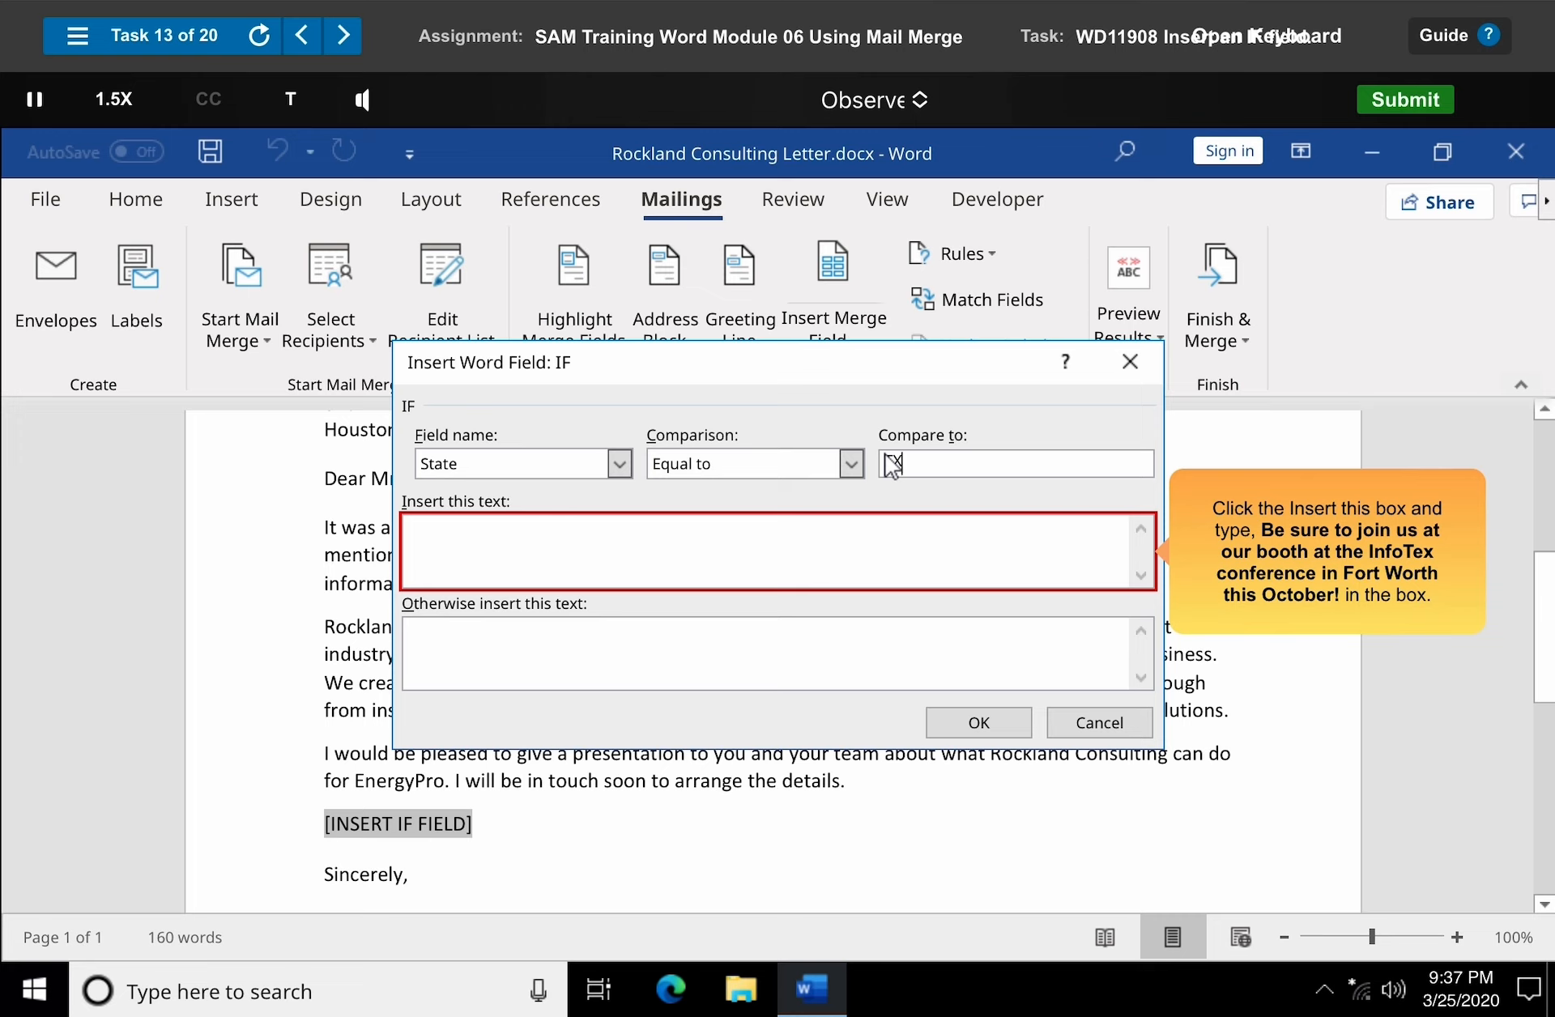
Enter "Be sure to join us at our booth at the InfoTex conference in Fort Worth this October!" as the text to insert.
click(416, 541)
text(Be sure to join us at our booth at the InfoTex conference in Fort Worth this October!)
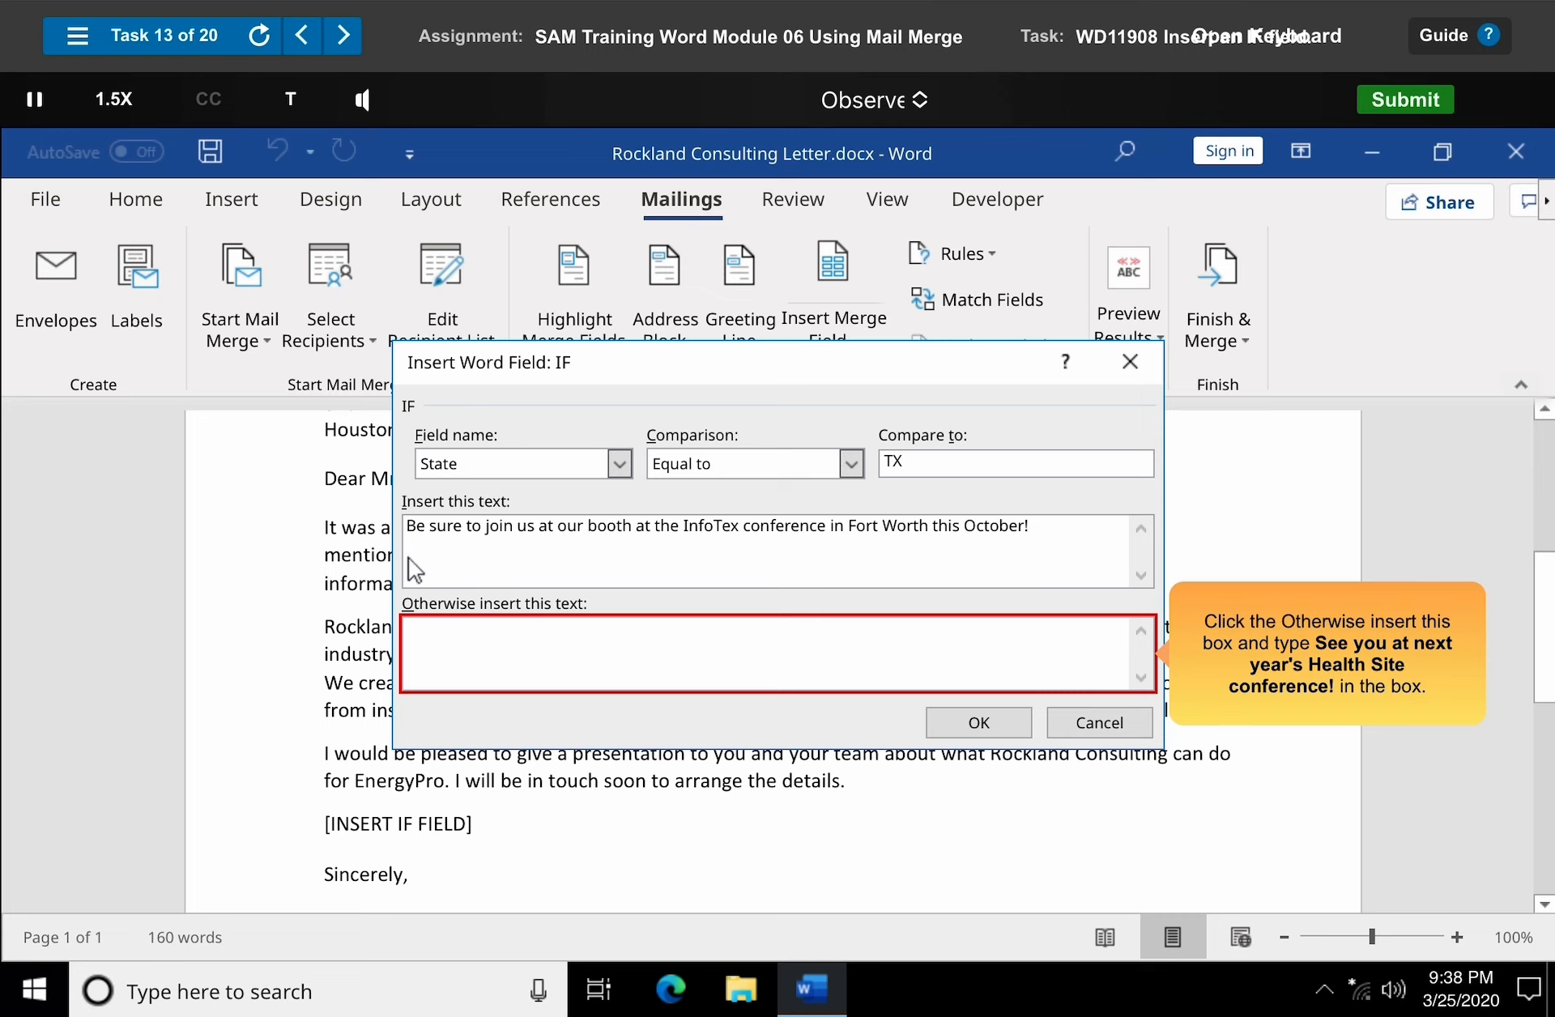
Enter "See you at next year's Health Site conference!" as the otherwise text and finish the If...Then...Else rule.
click(409, 634)
text(See you at next year)
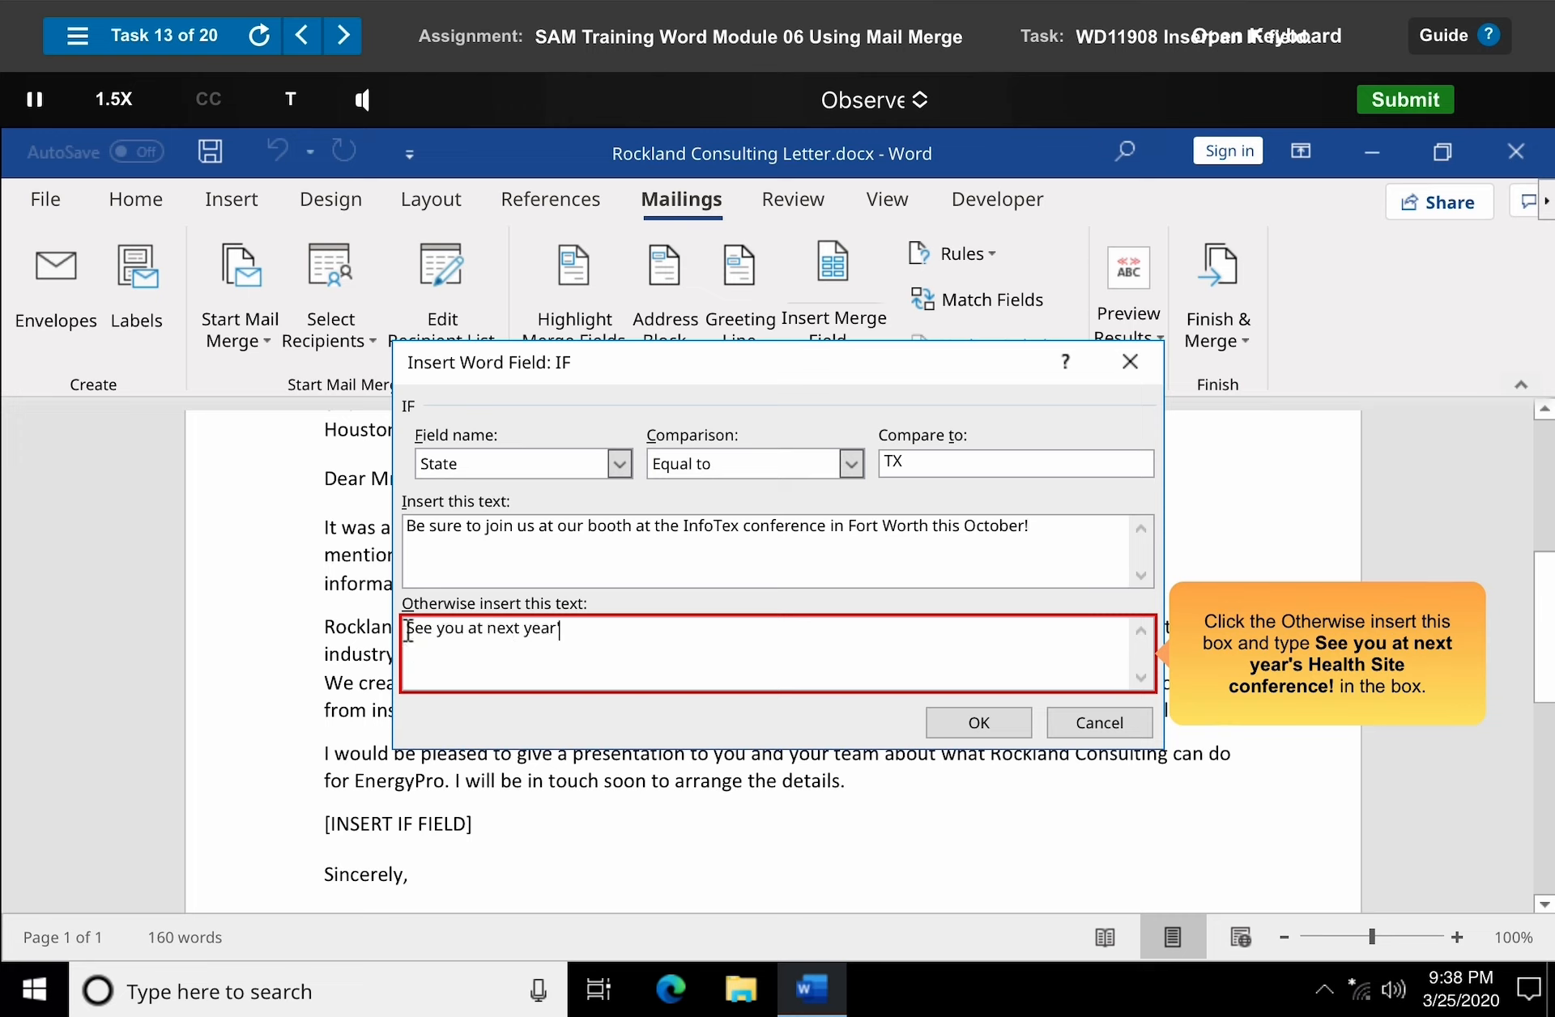
text('s Health Site conference!)
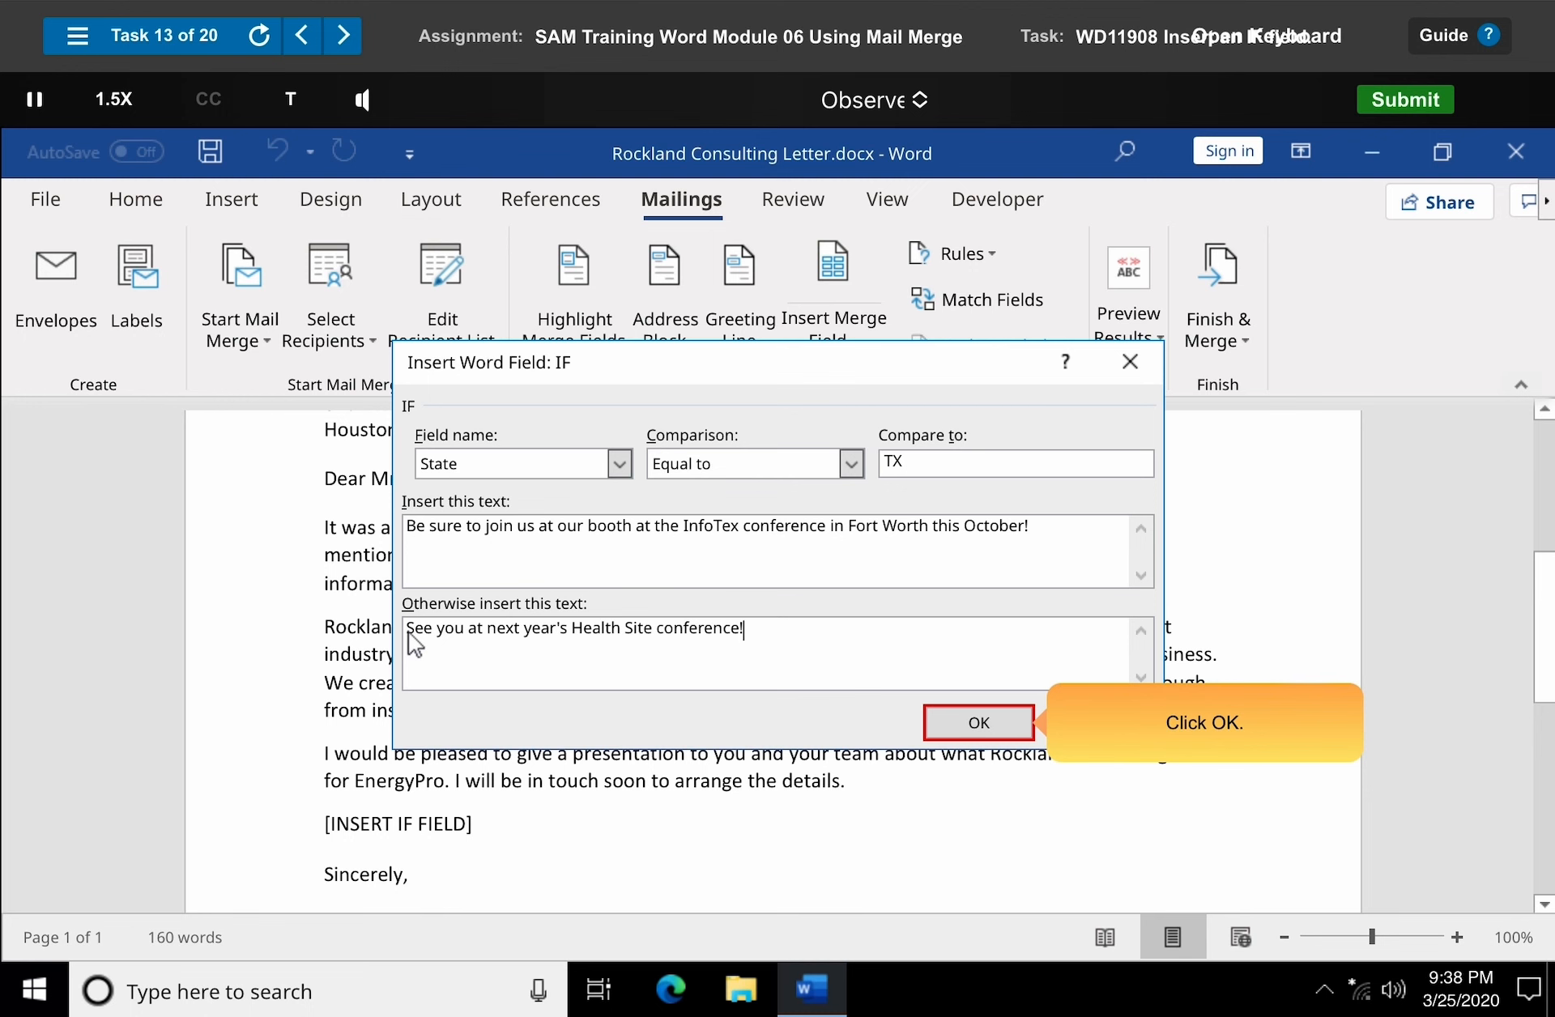
click(979, 724)
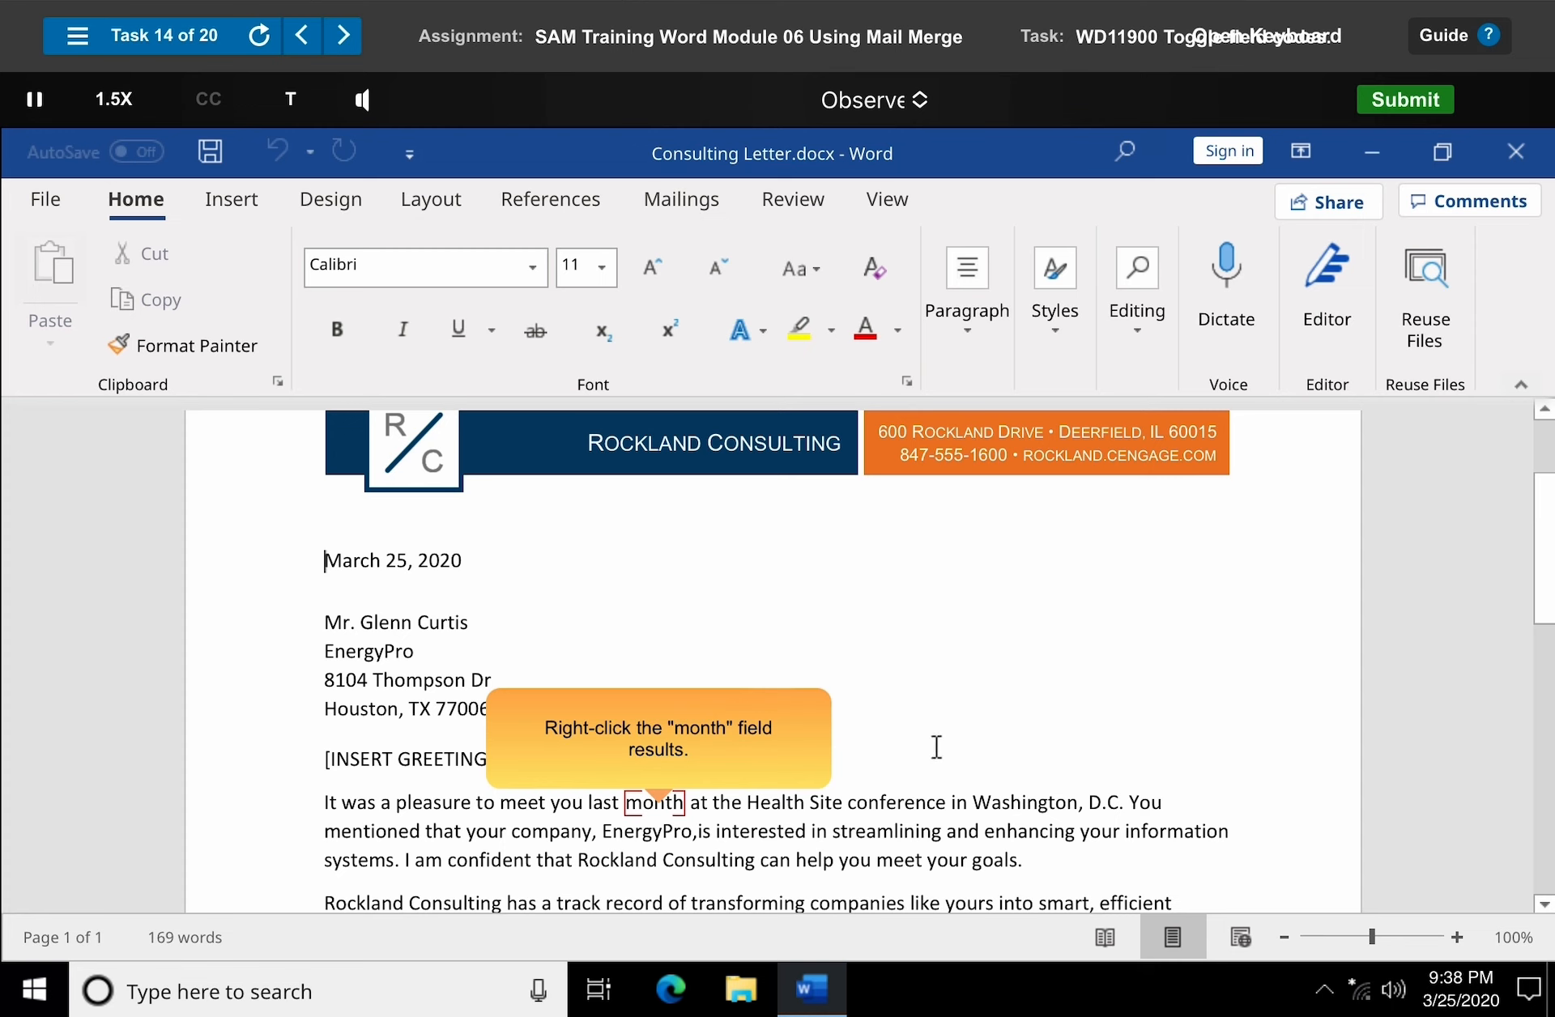
Toggle the field codes of the "month" field result on to show the IF field, then toggle them off again.
right_click(672, 803)
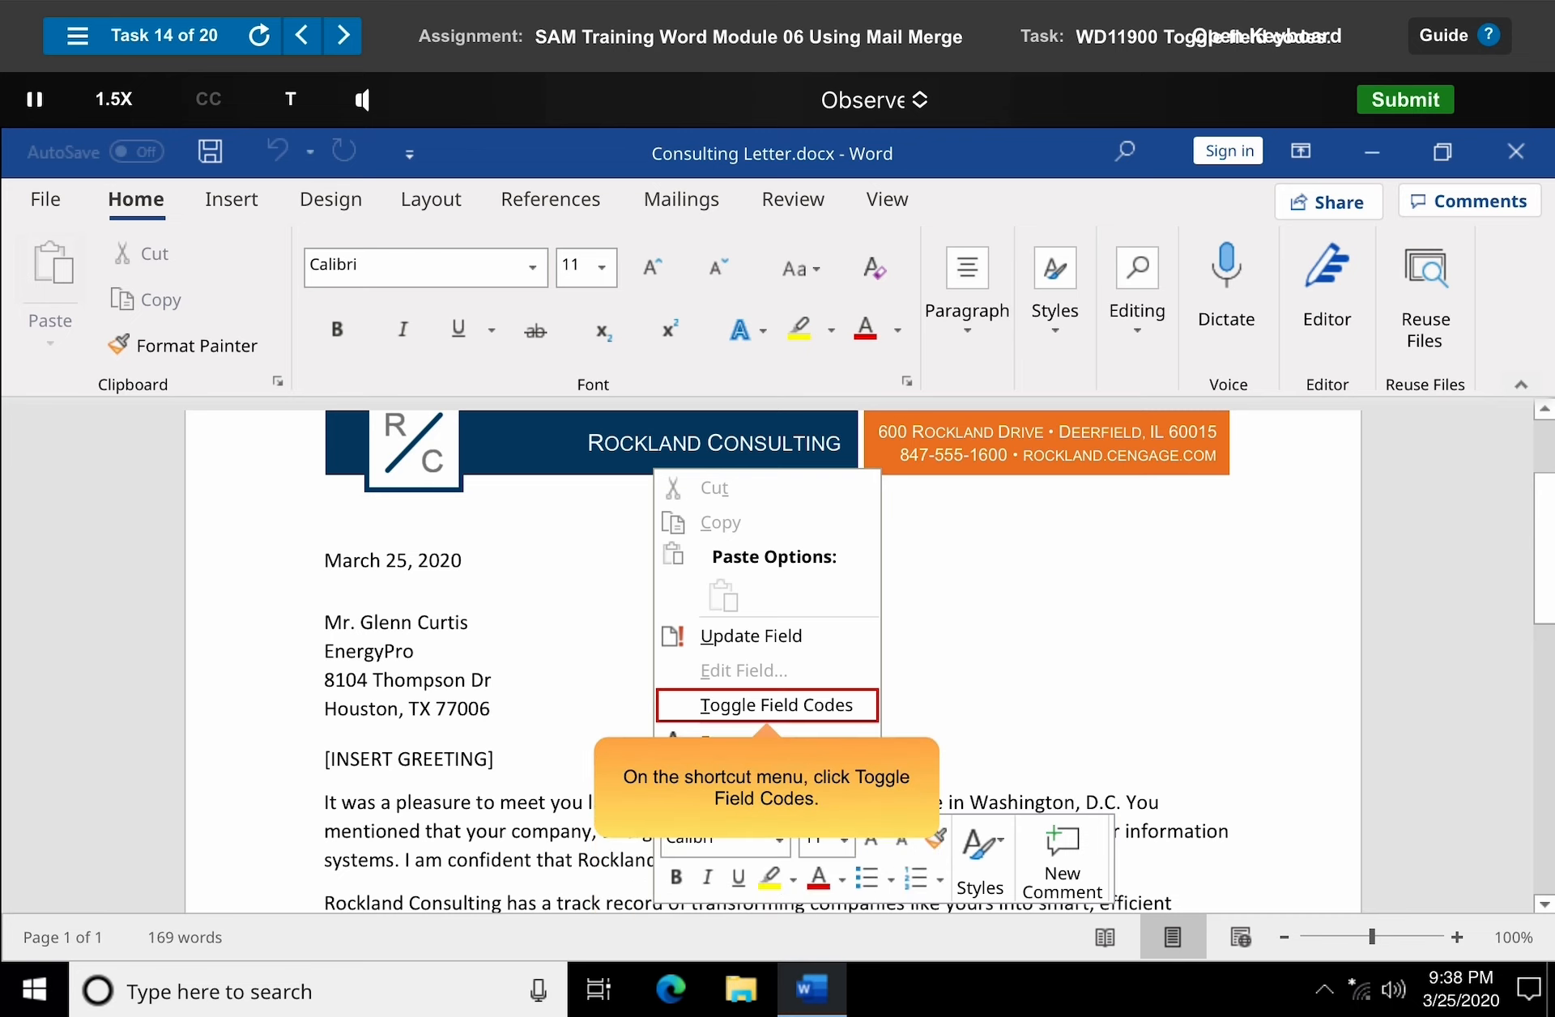
click(776, 705)
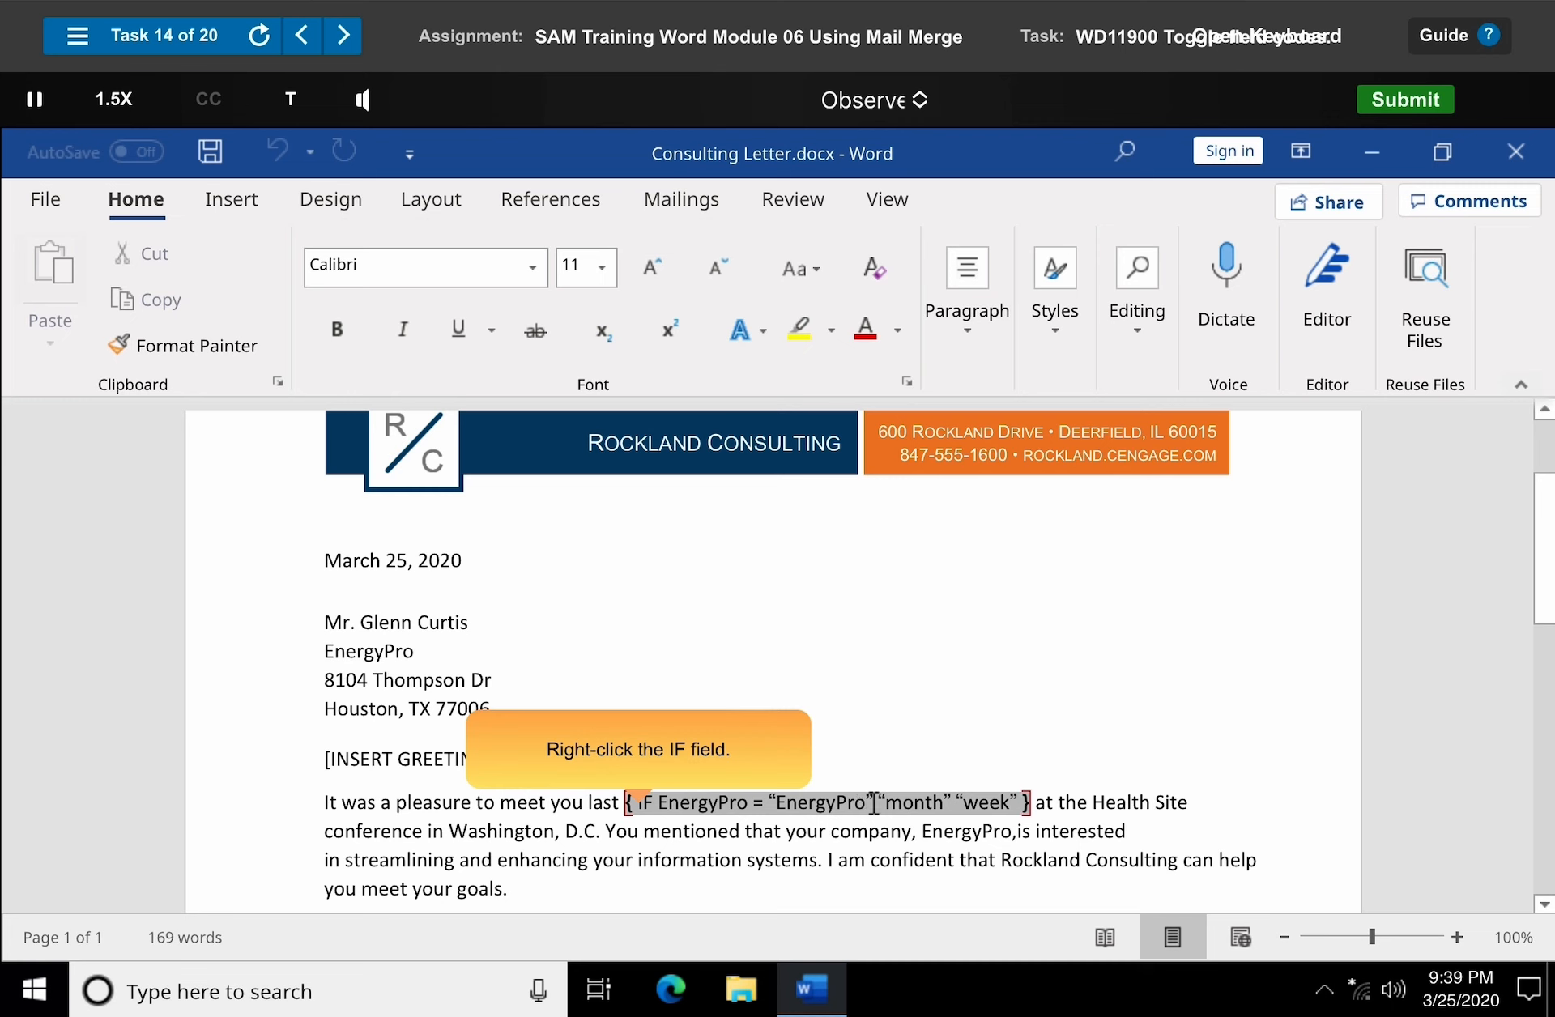
right_click(863, 802)
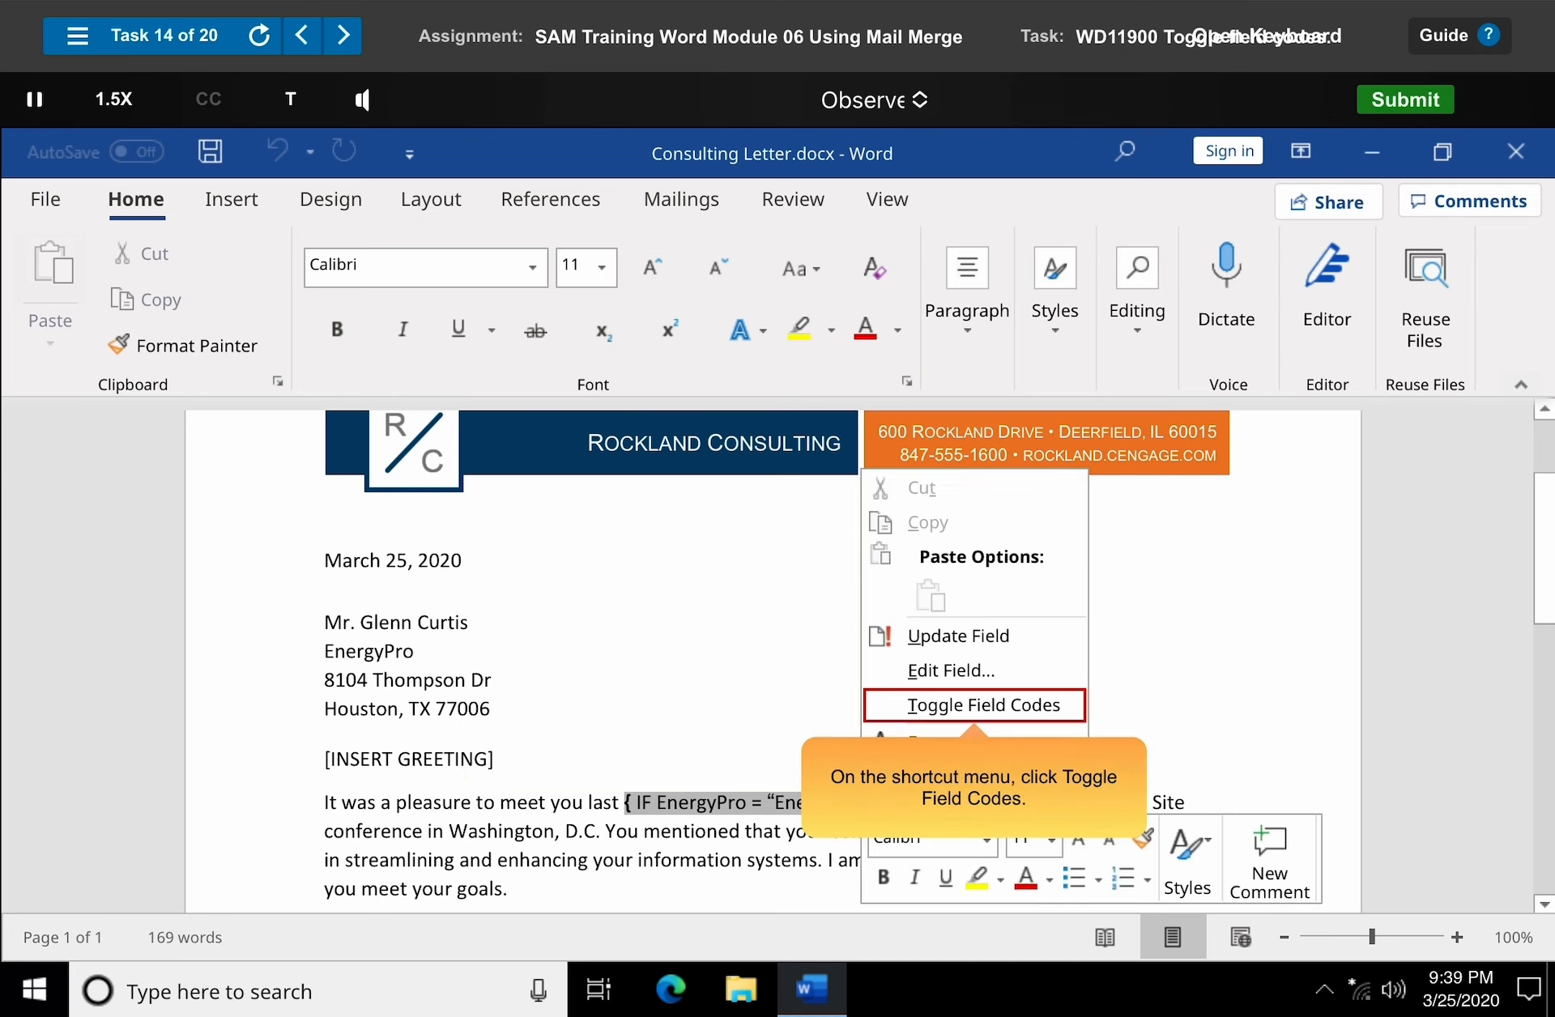
click(976, 706)
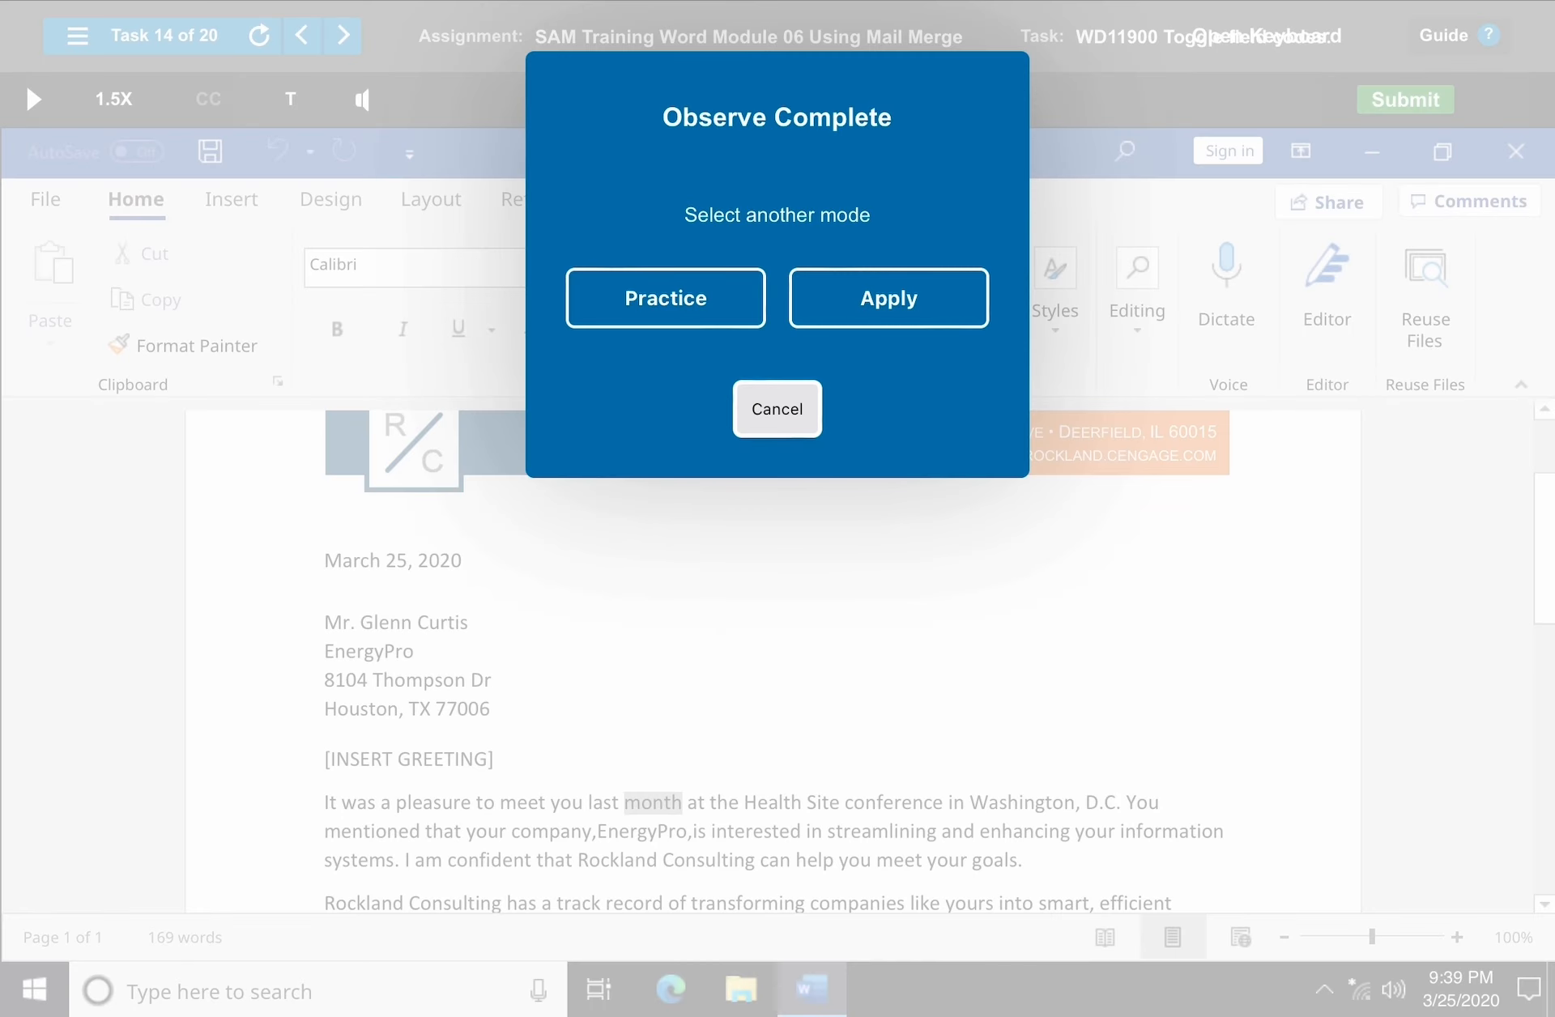
Dismiss the completion prompt and open the next training task.
click(778, 409)
click(343, 36)
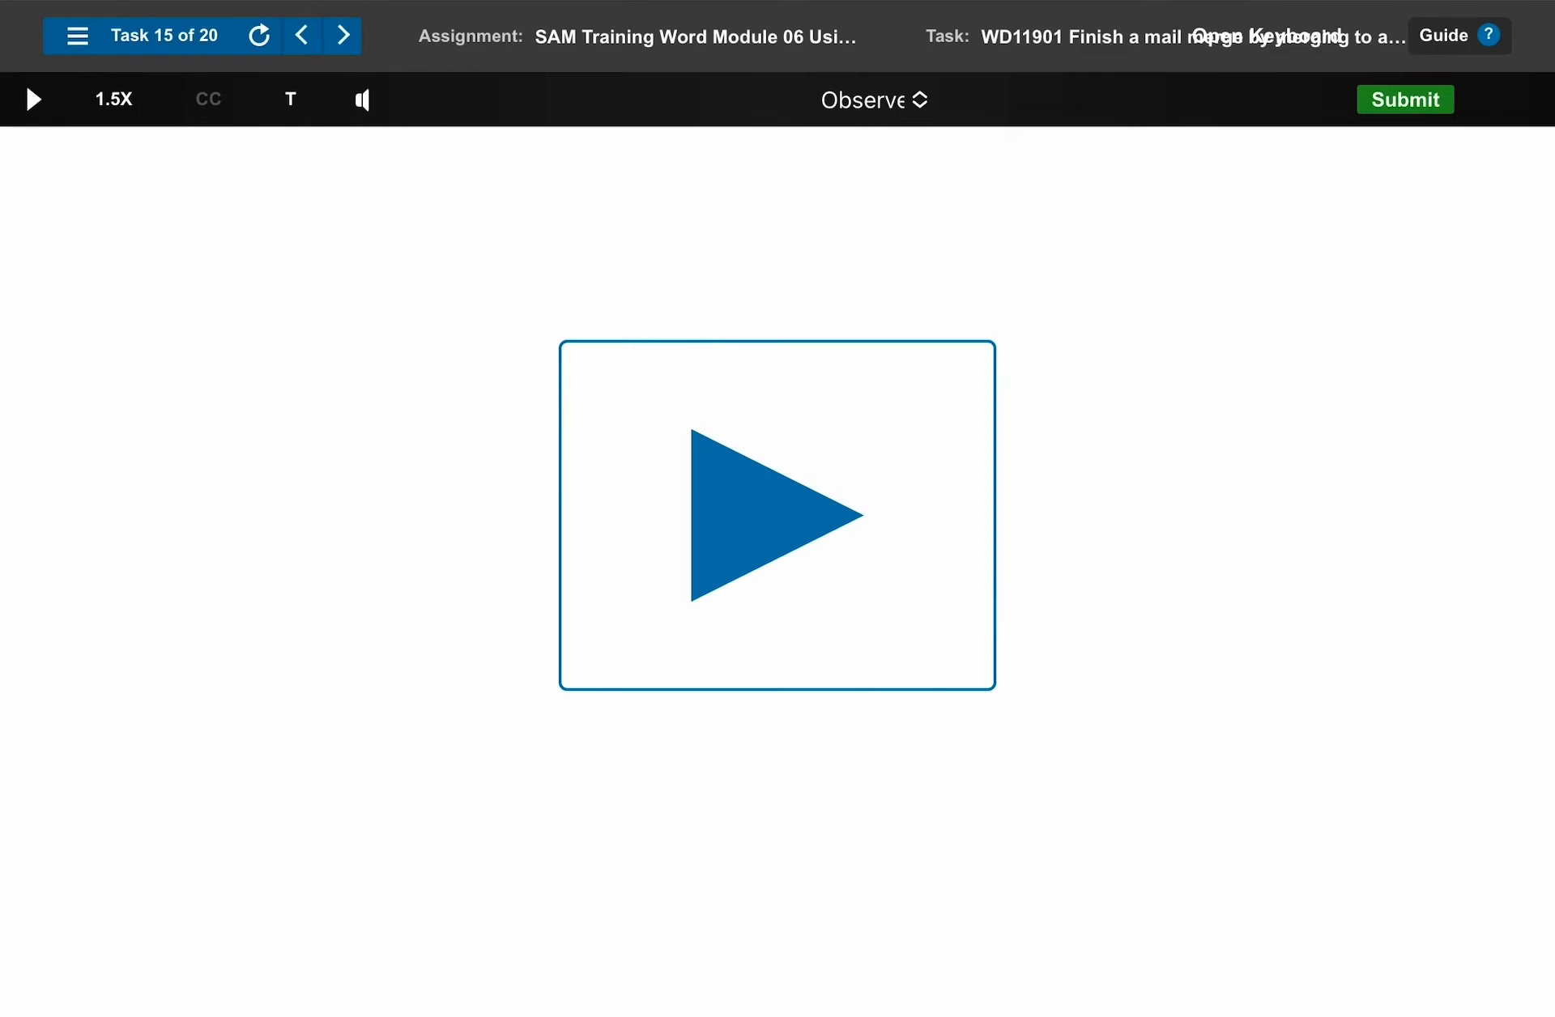
click(778, 515)
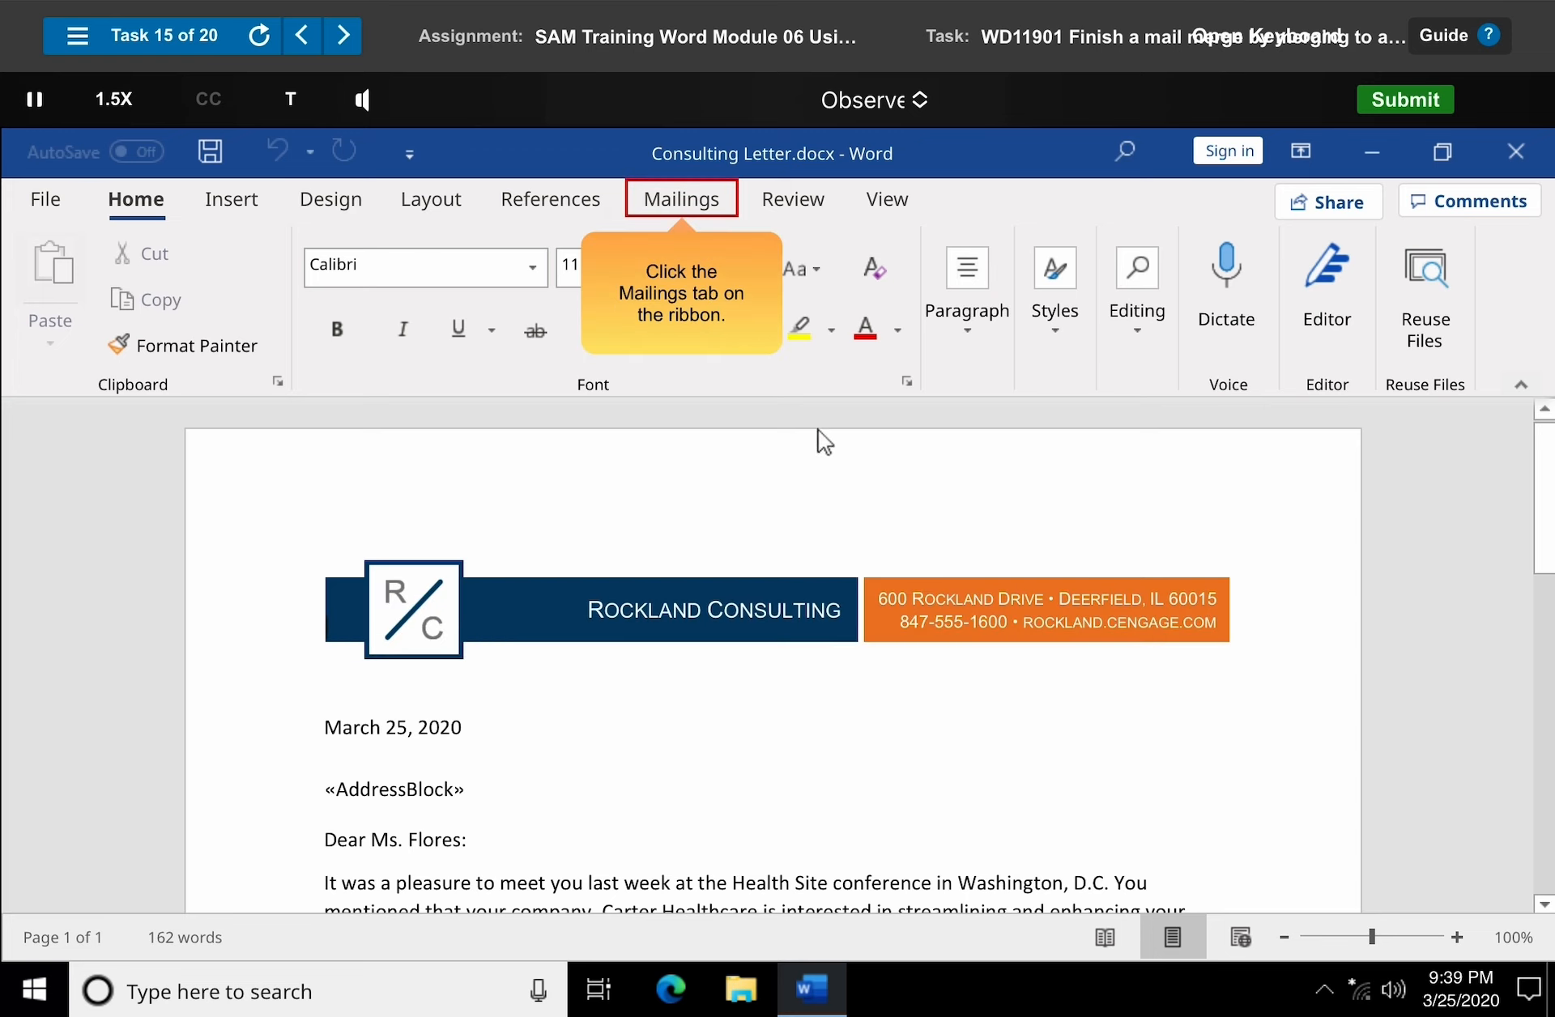
Finish the mail merge by editing individual documents for all records.
click(685, 208)
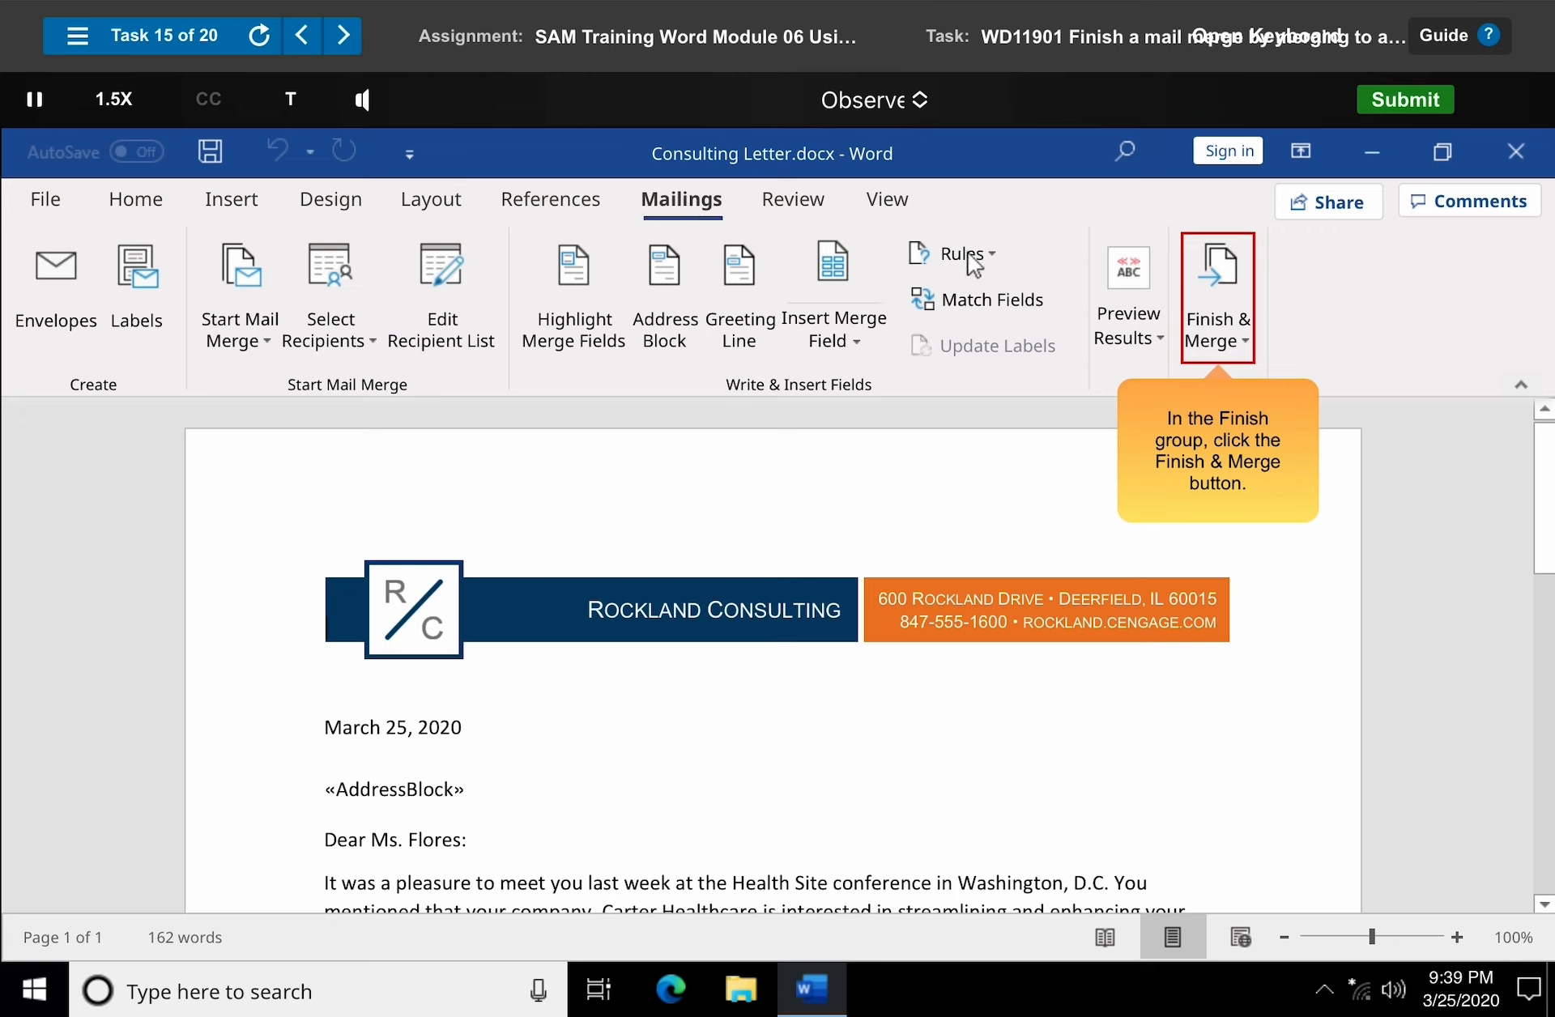
click(1222, 309)
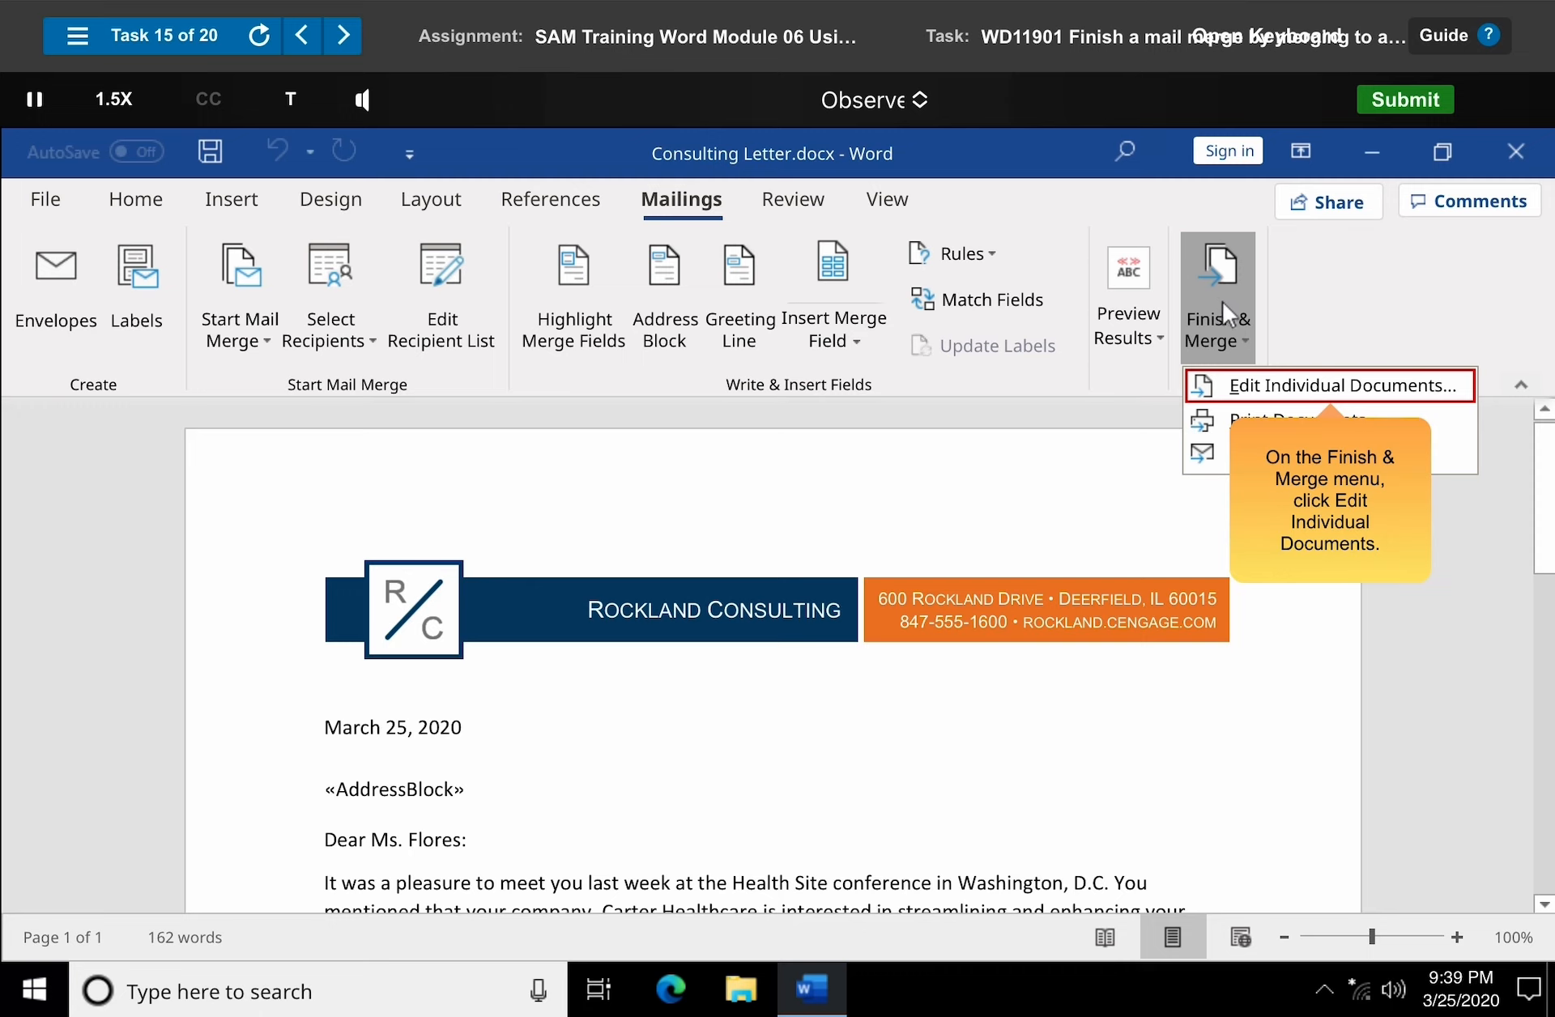
click(1335, 387)
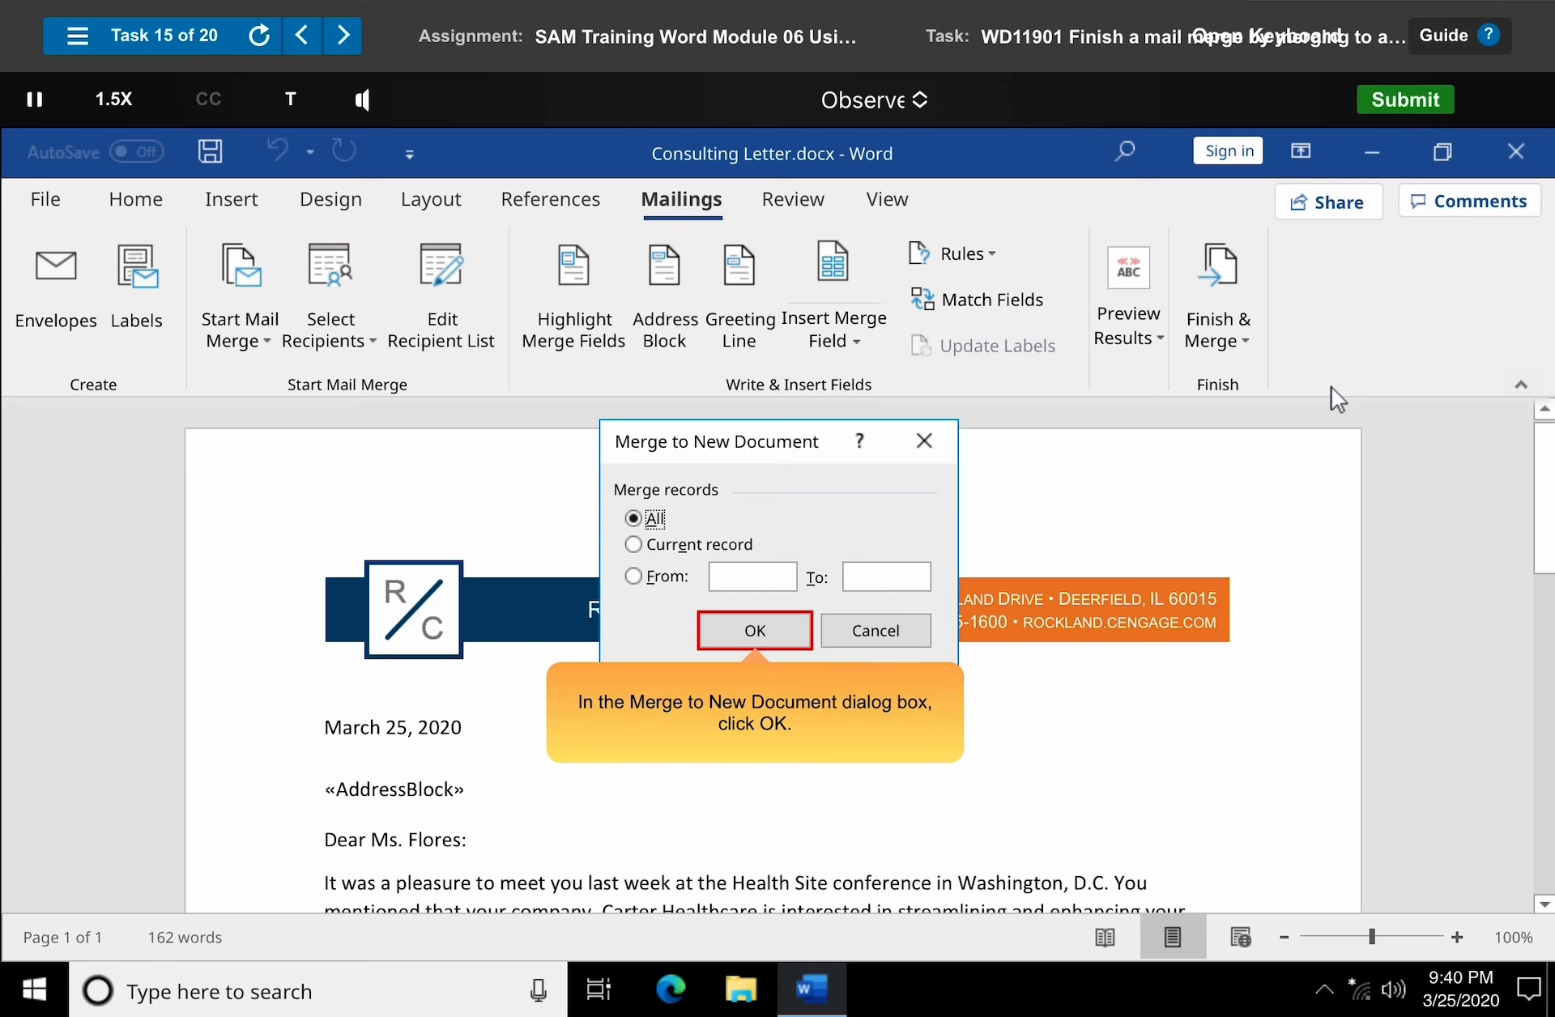
click(755, 631)
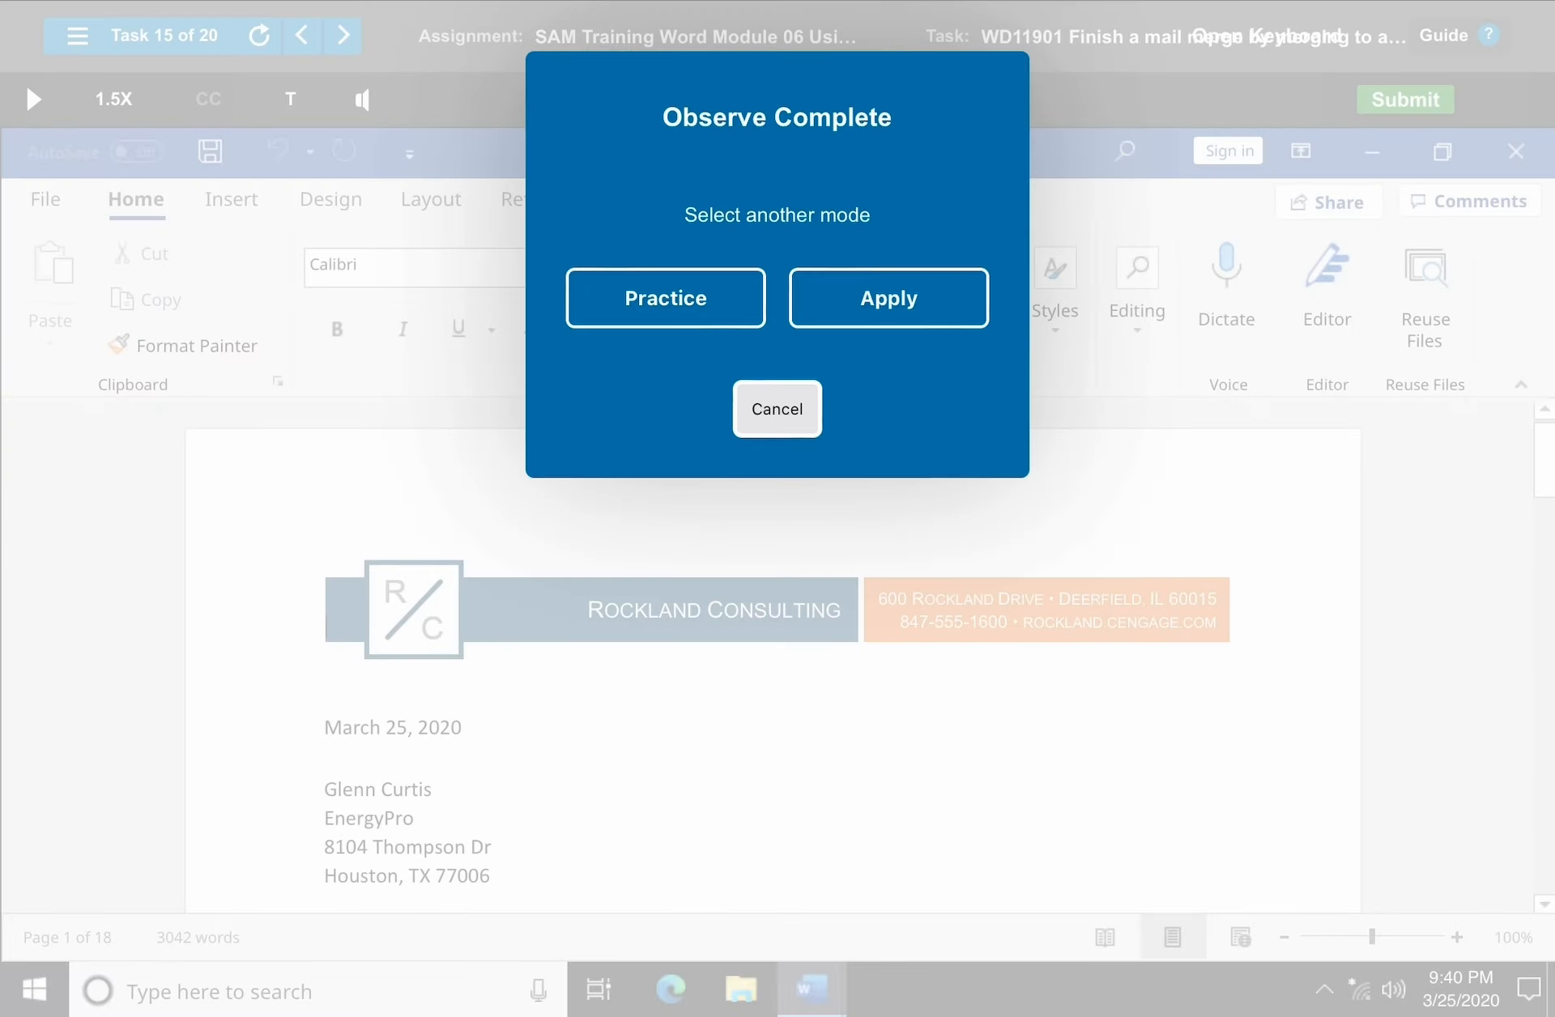
Close the completion prompt and start the next training task.
click(778, 409)
click(344, 36)
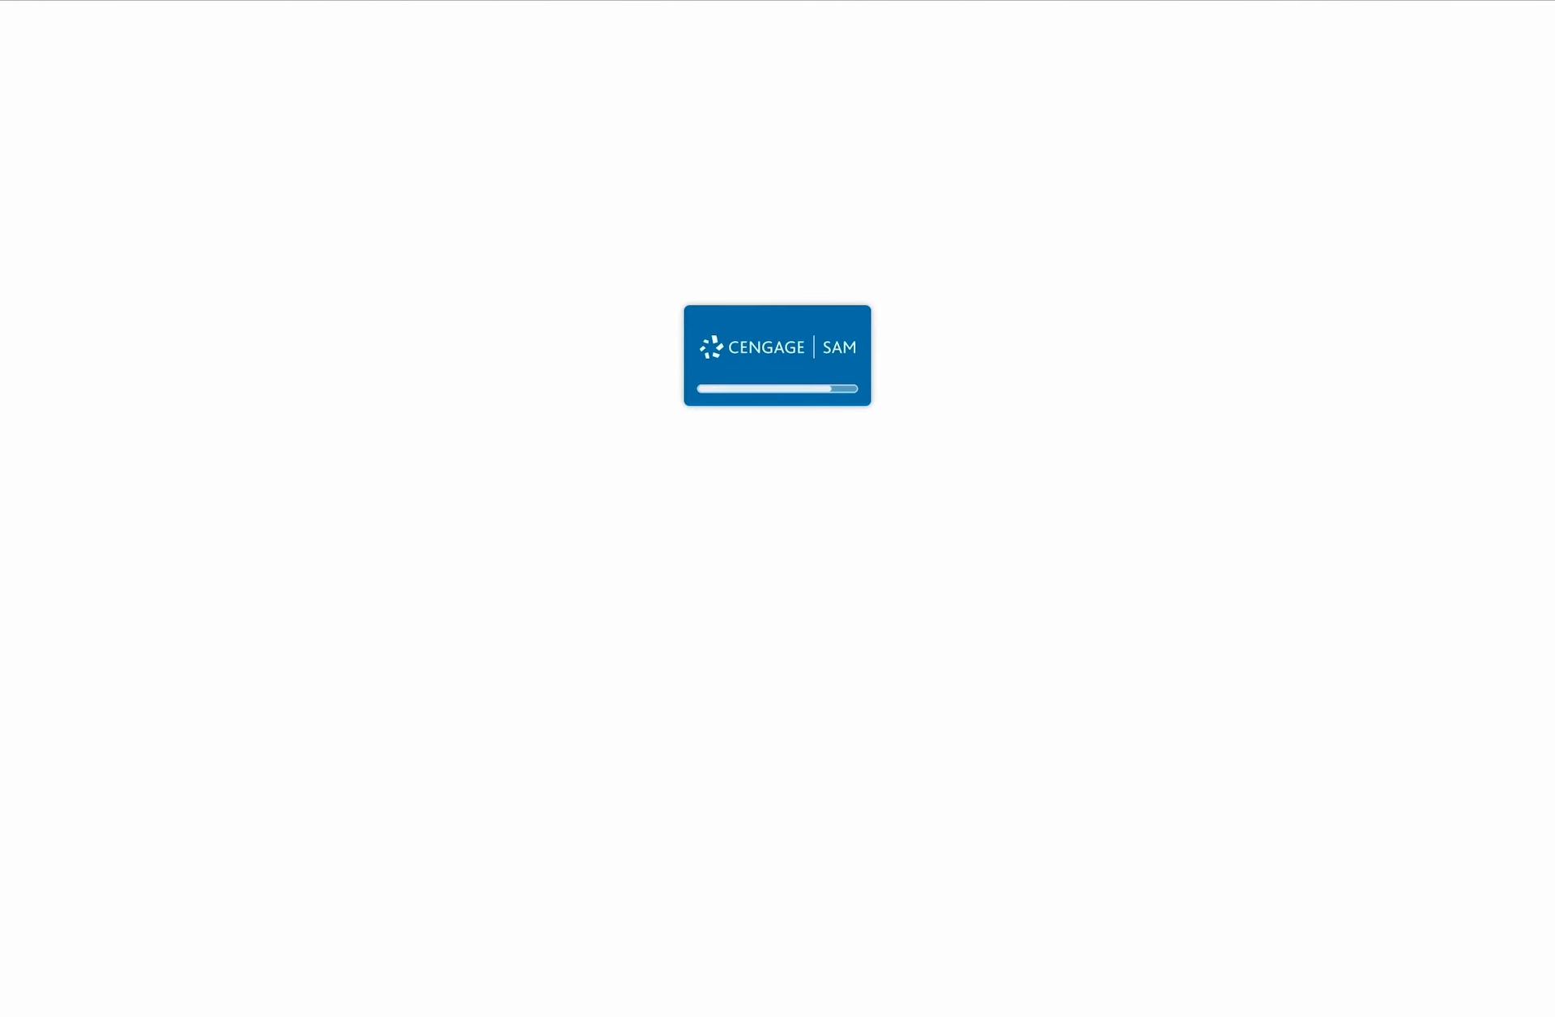
click(778, 516)
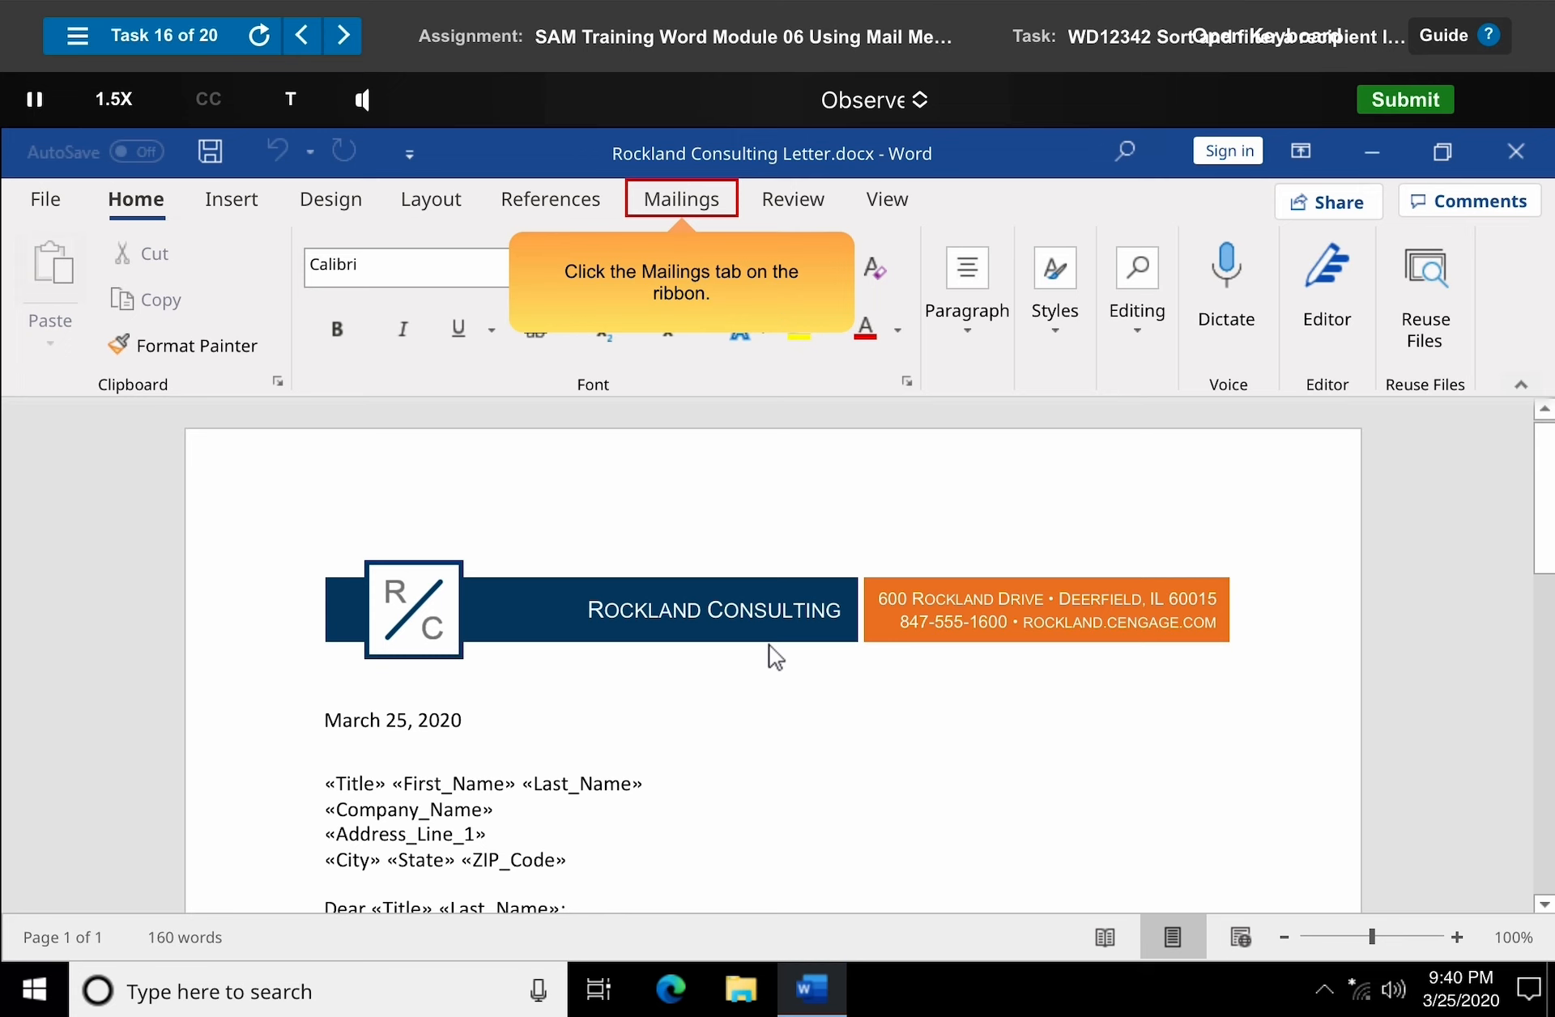
Sort the mail merge recipient list by last name and filter it to show only TX recipients.
click(687, 210)
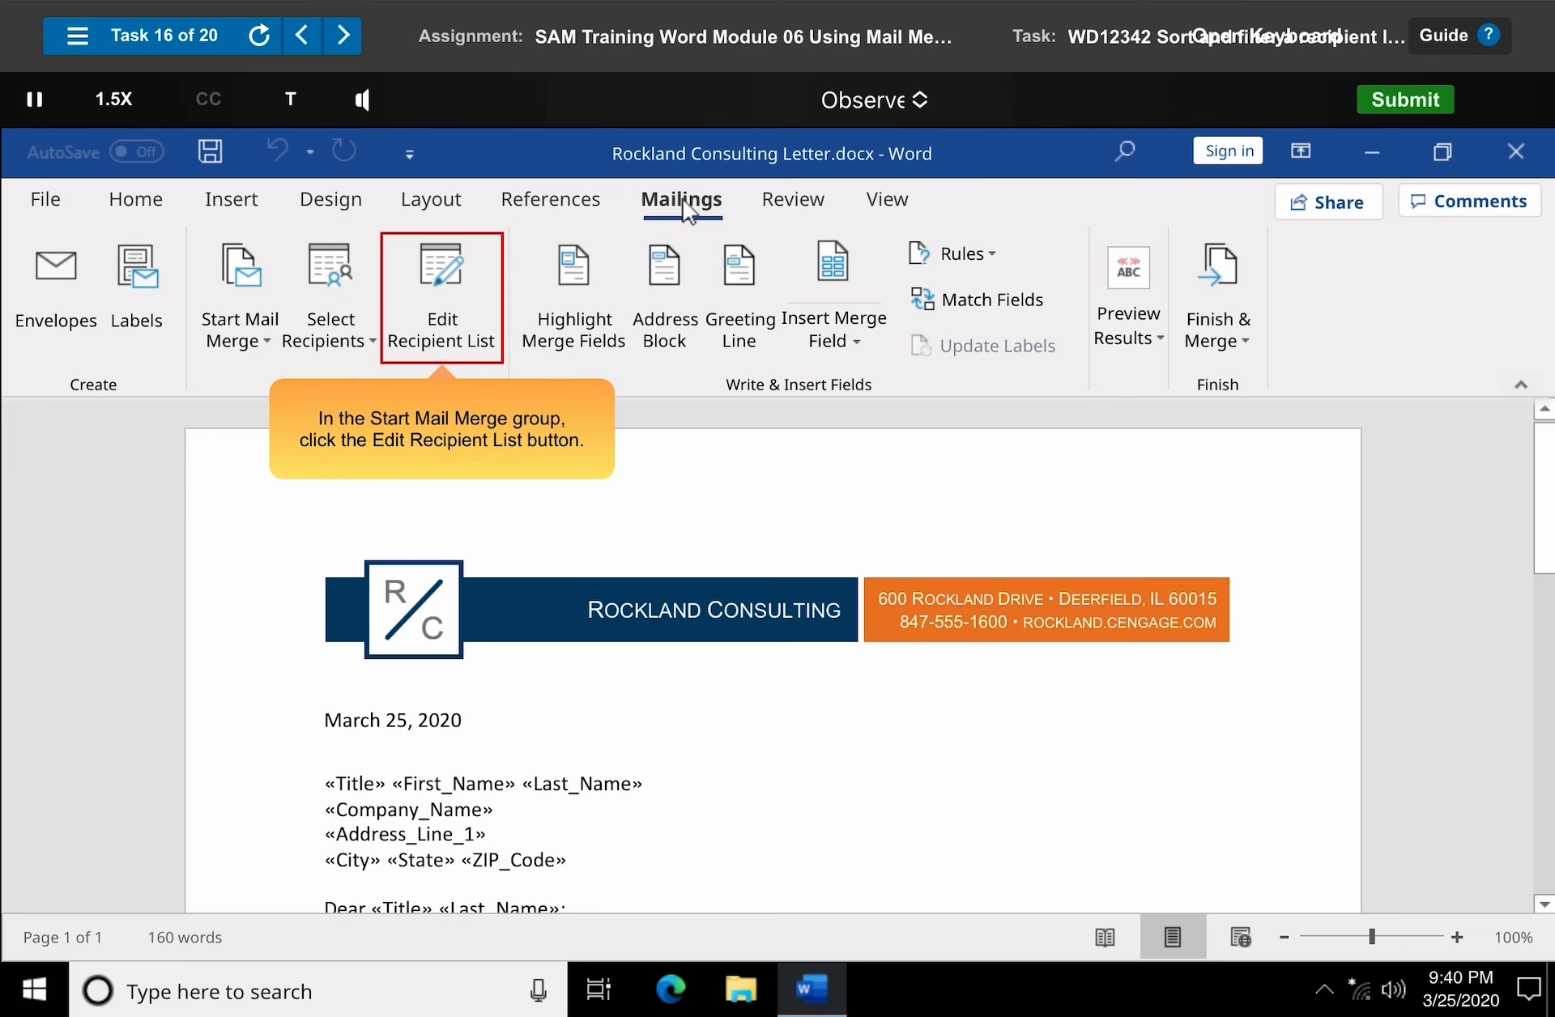
click(444, 308)
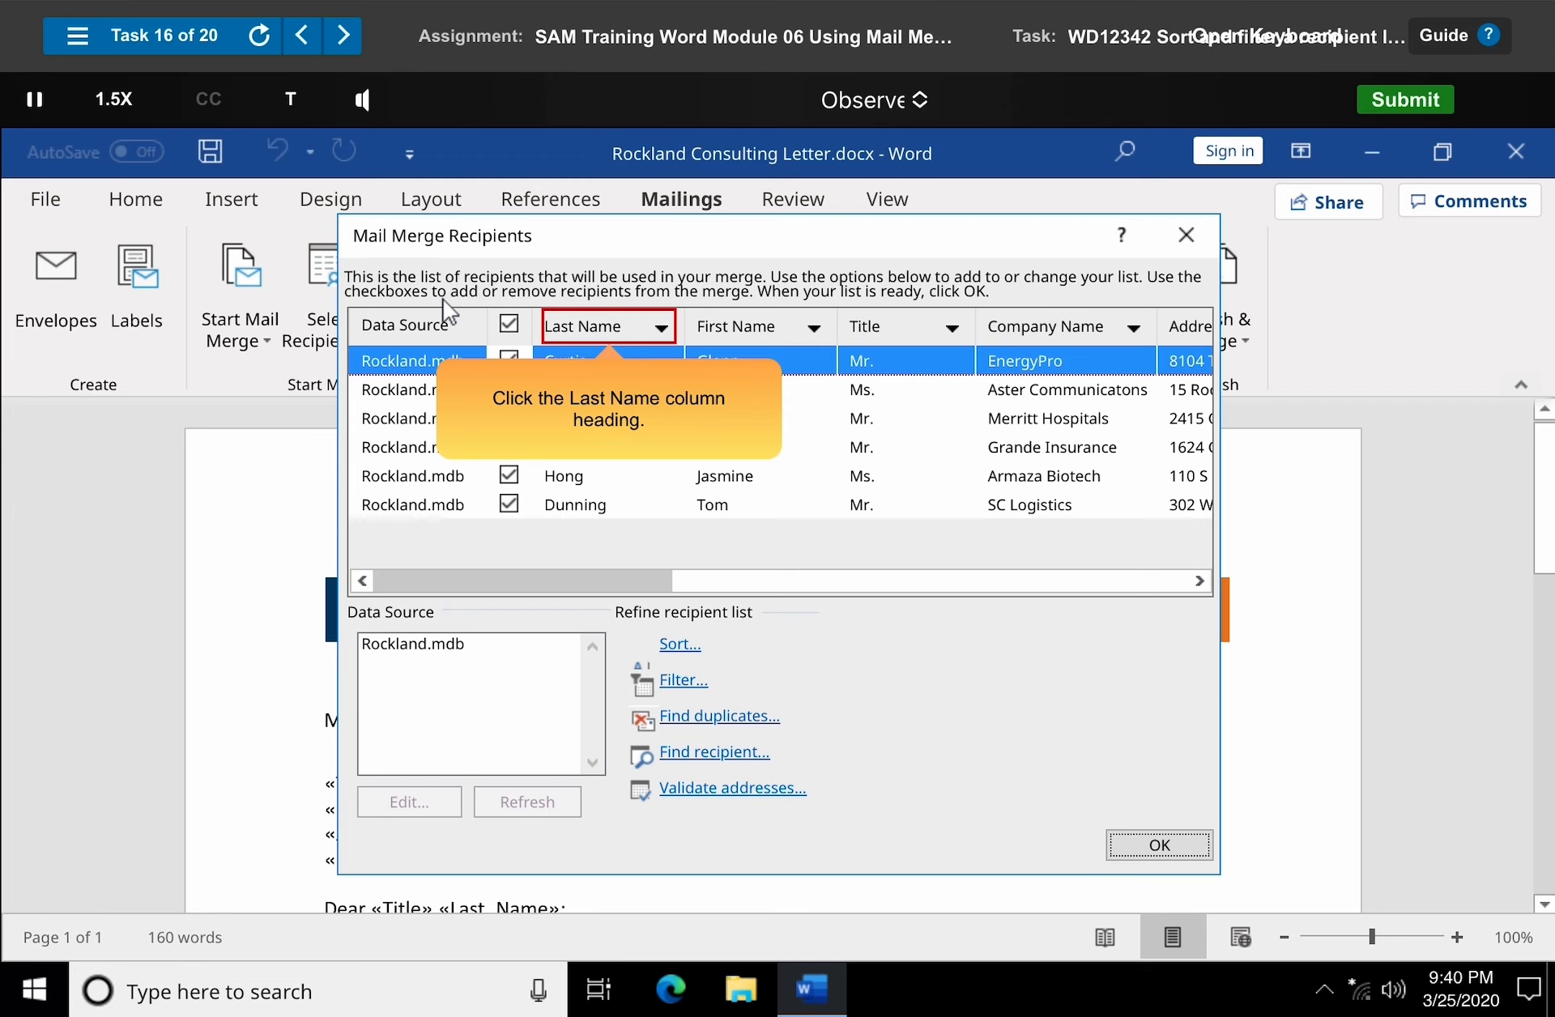
click(613, 333)
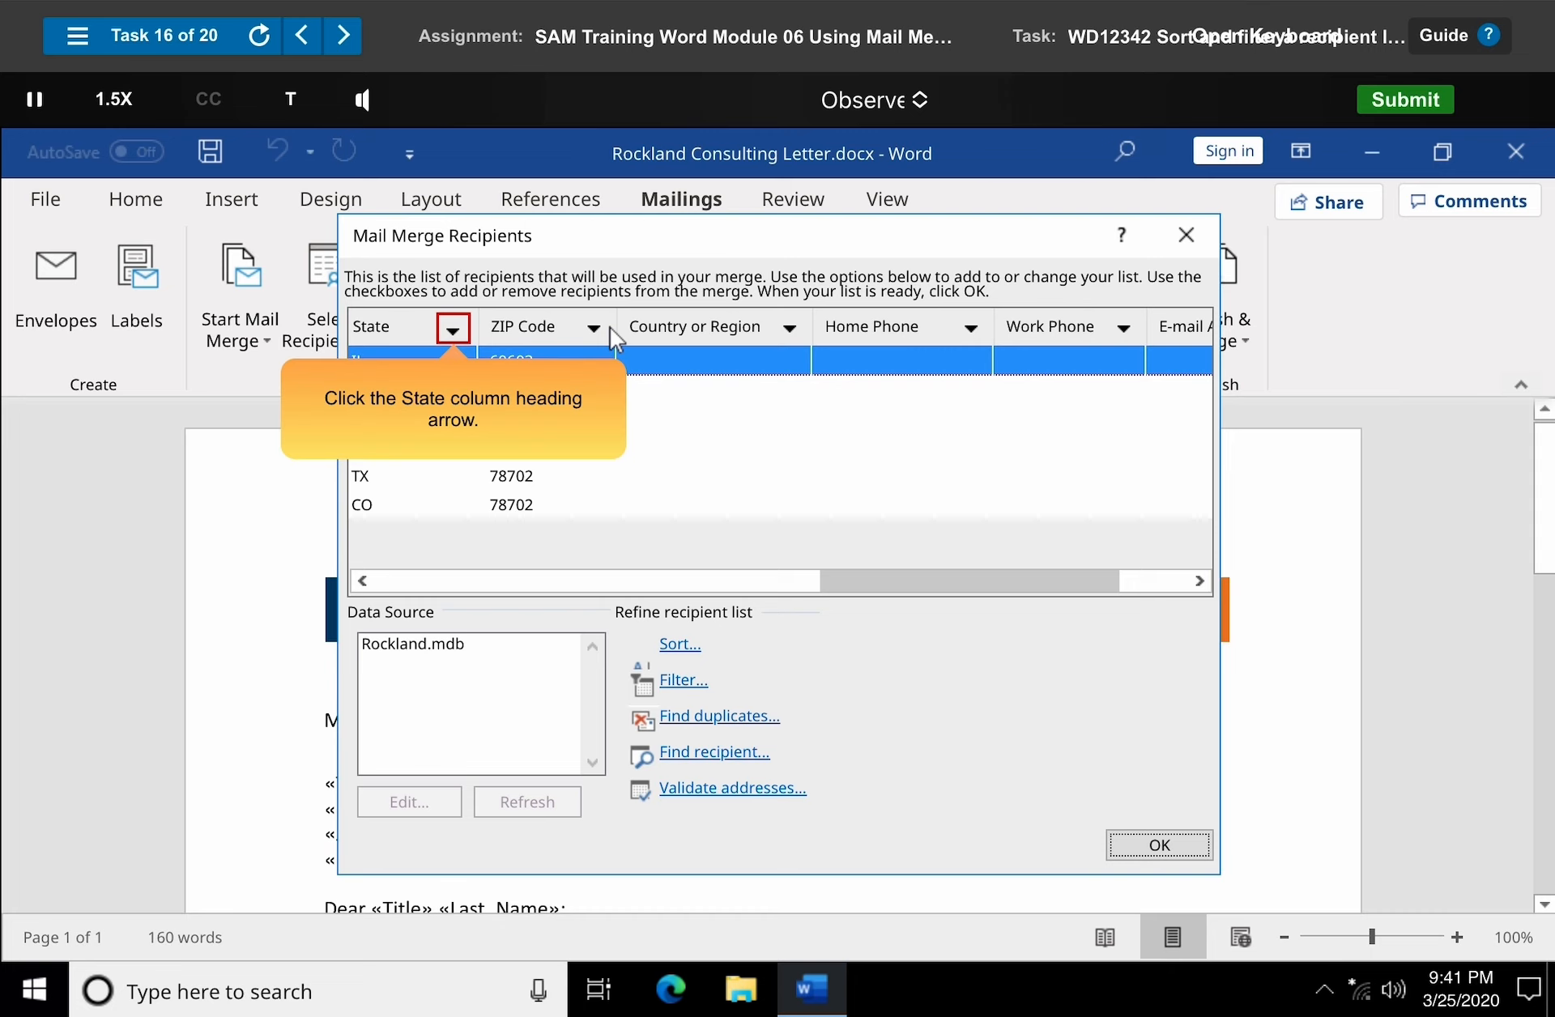
click(454, 330)
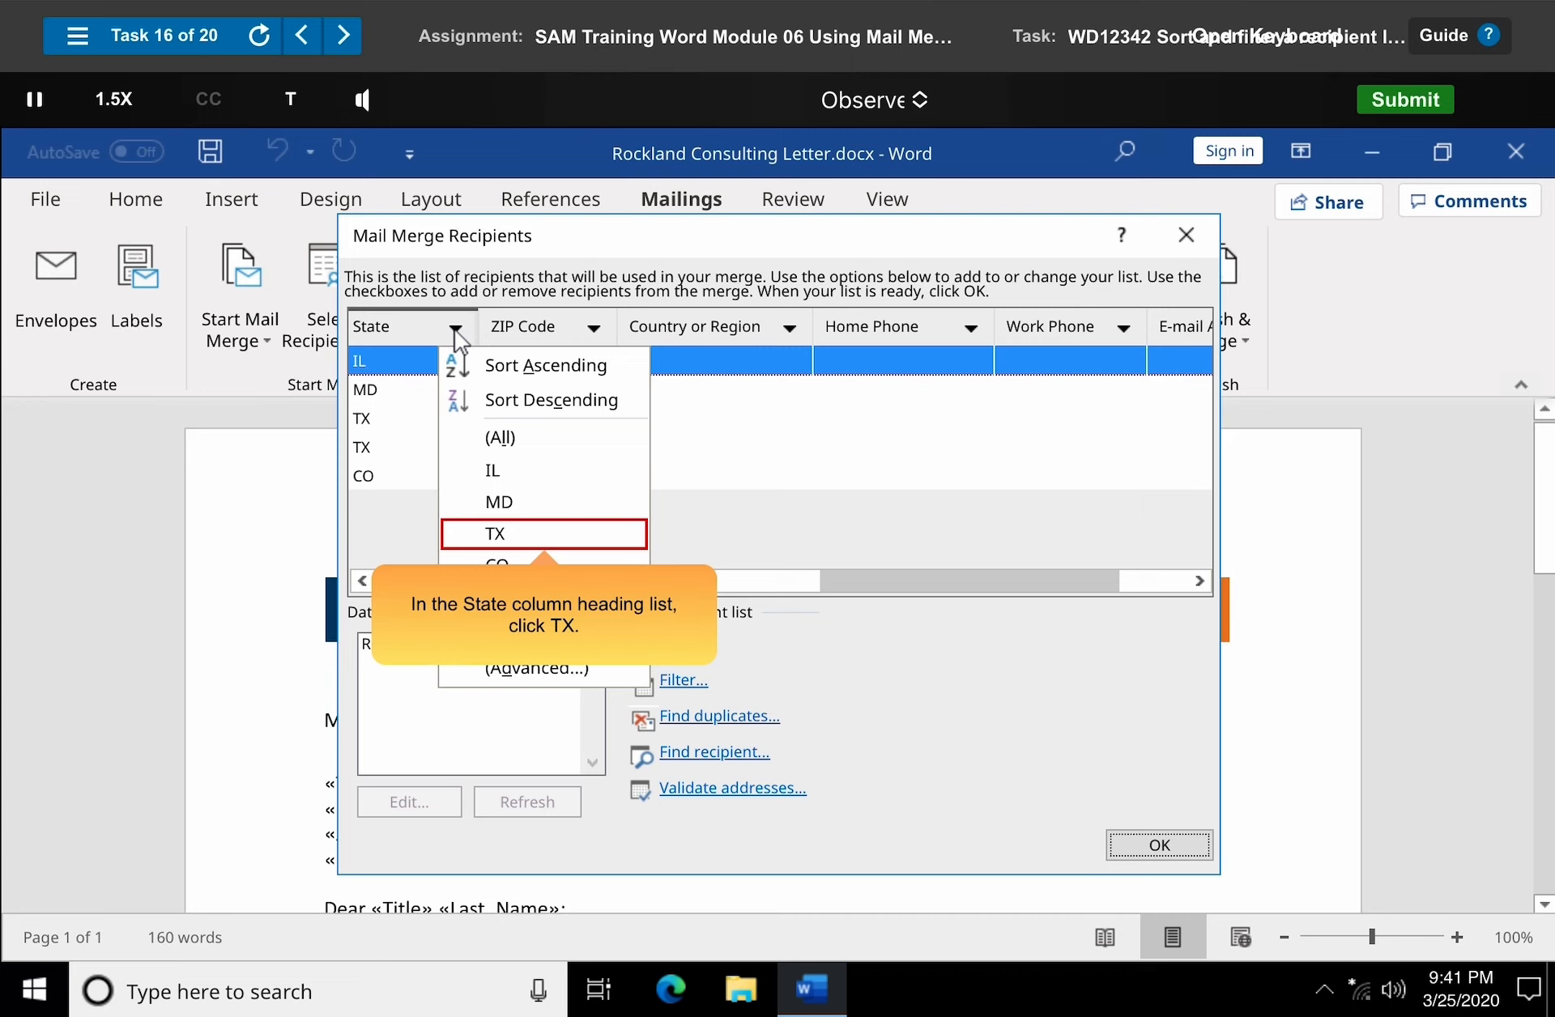
click(546, 534)
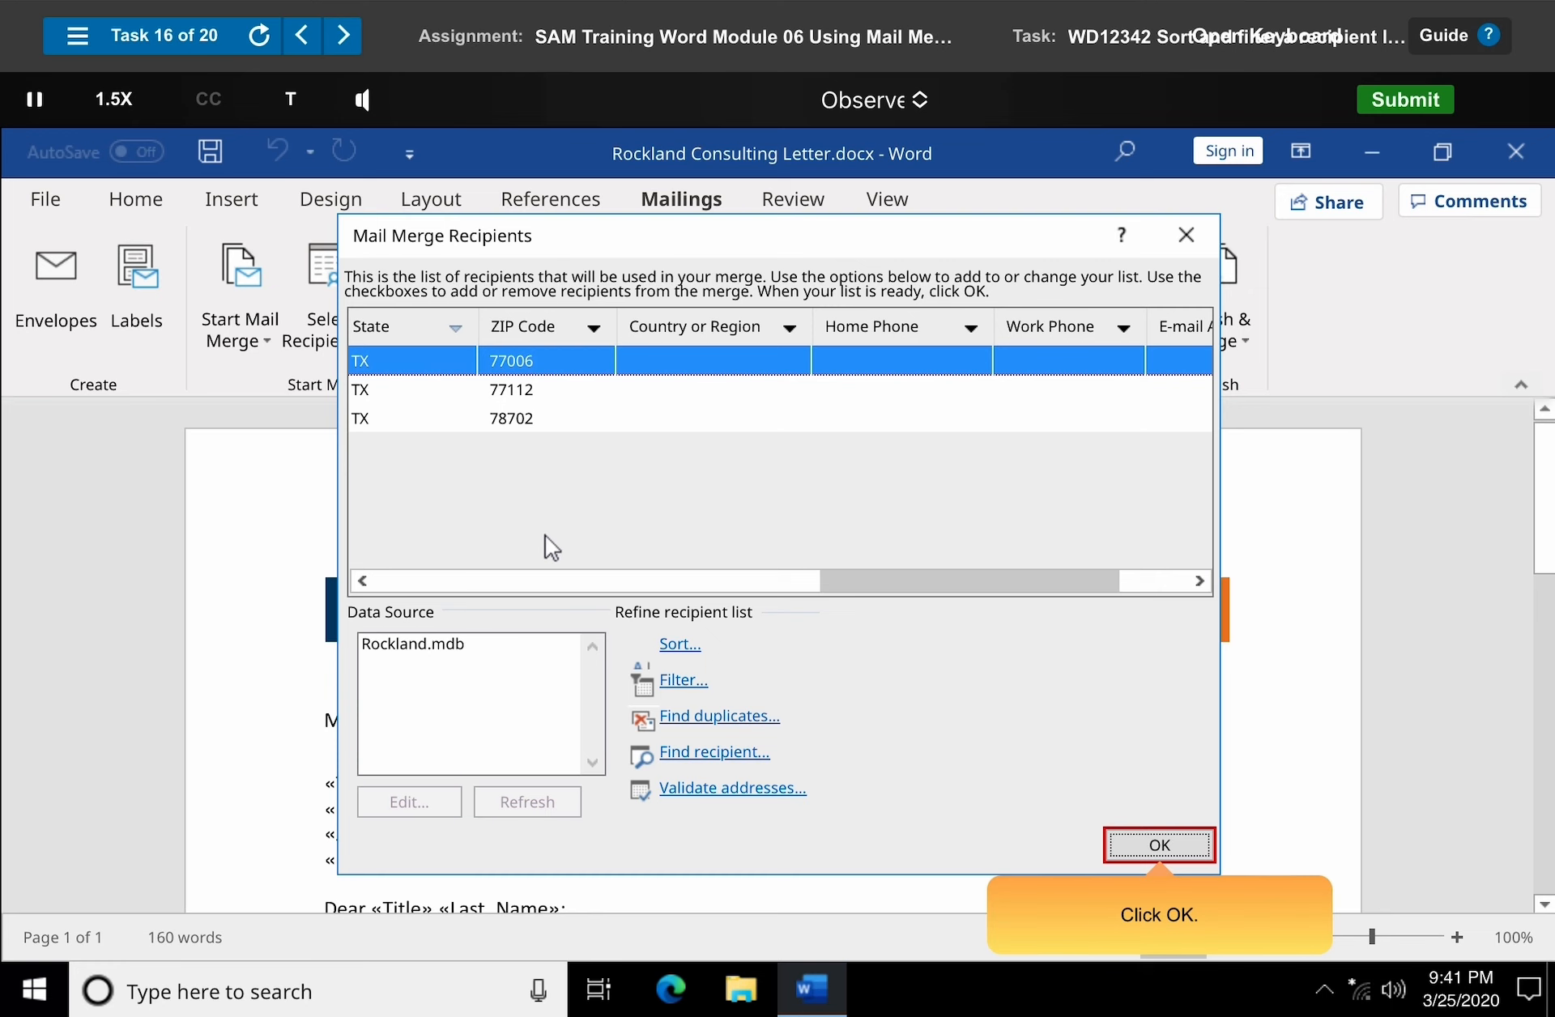
click(1160, 845)
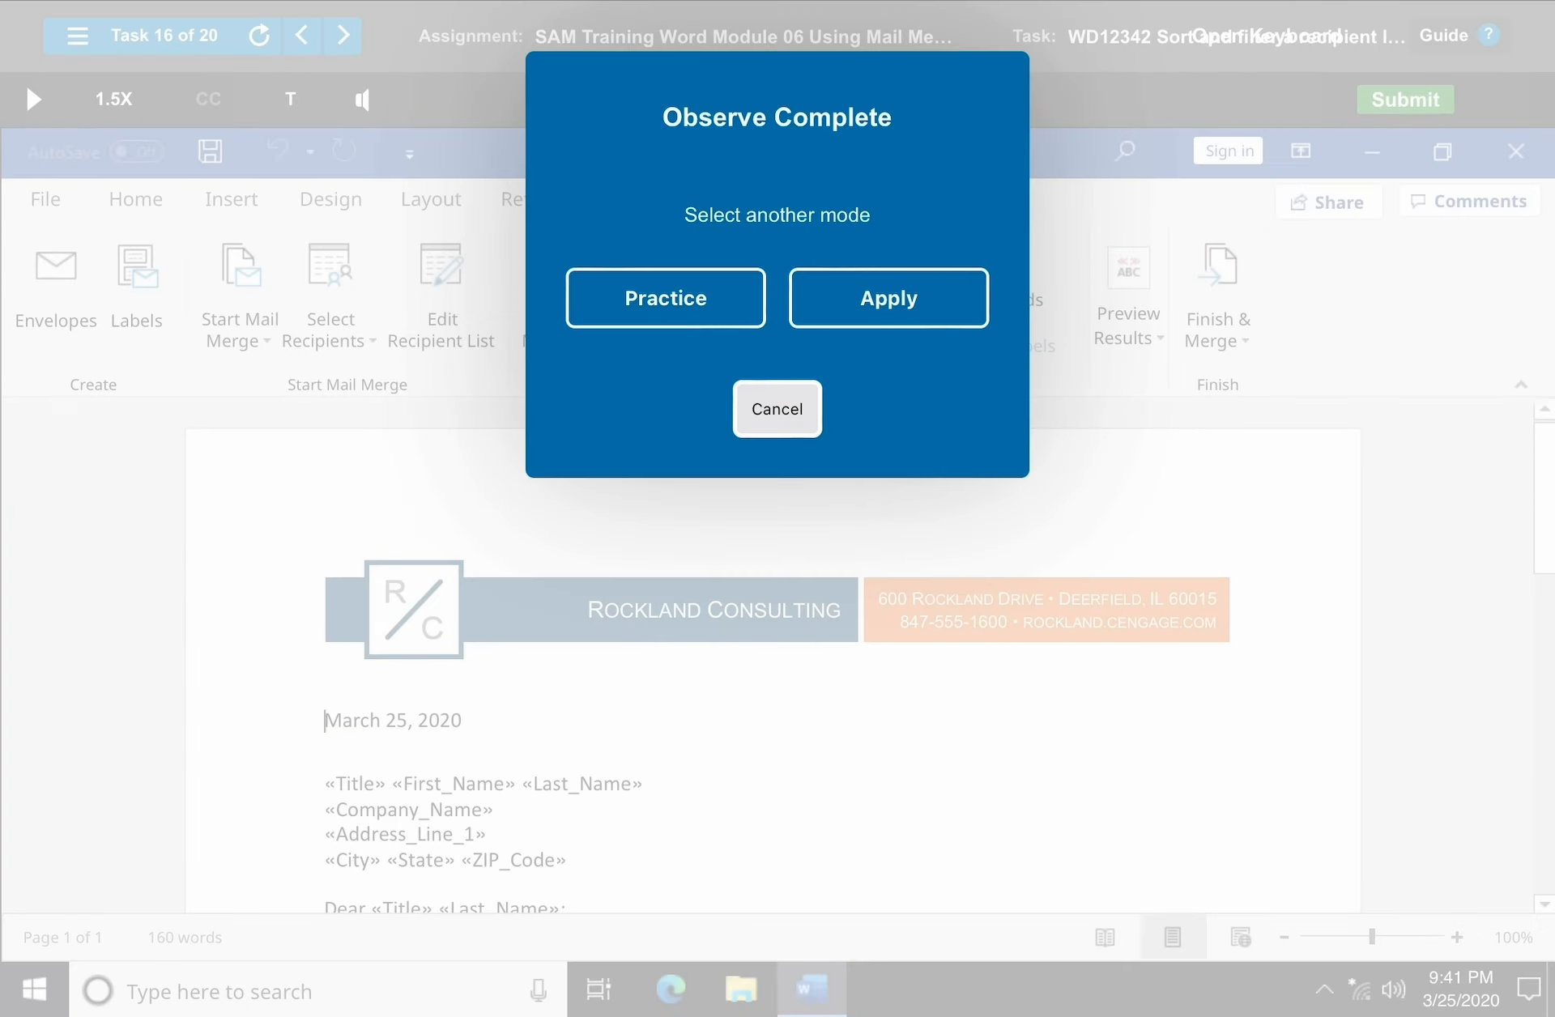
Dismiss the completion prompt and open the next training task.
click(778, 410)
click(344, 35)
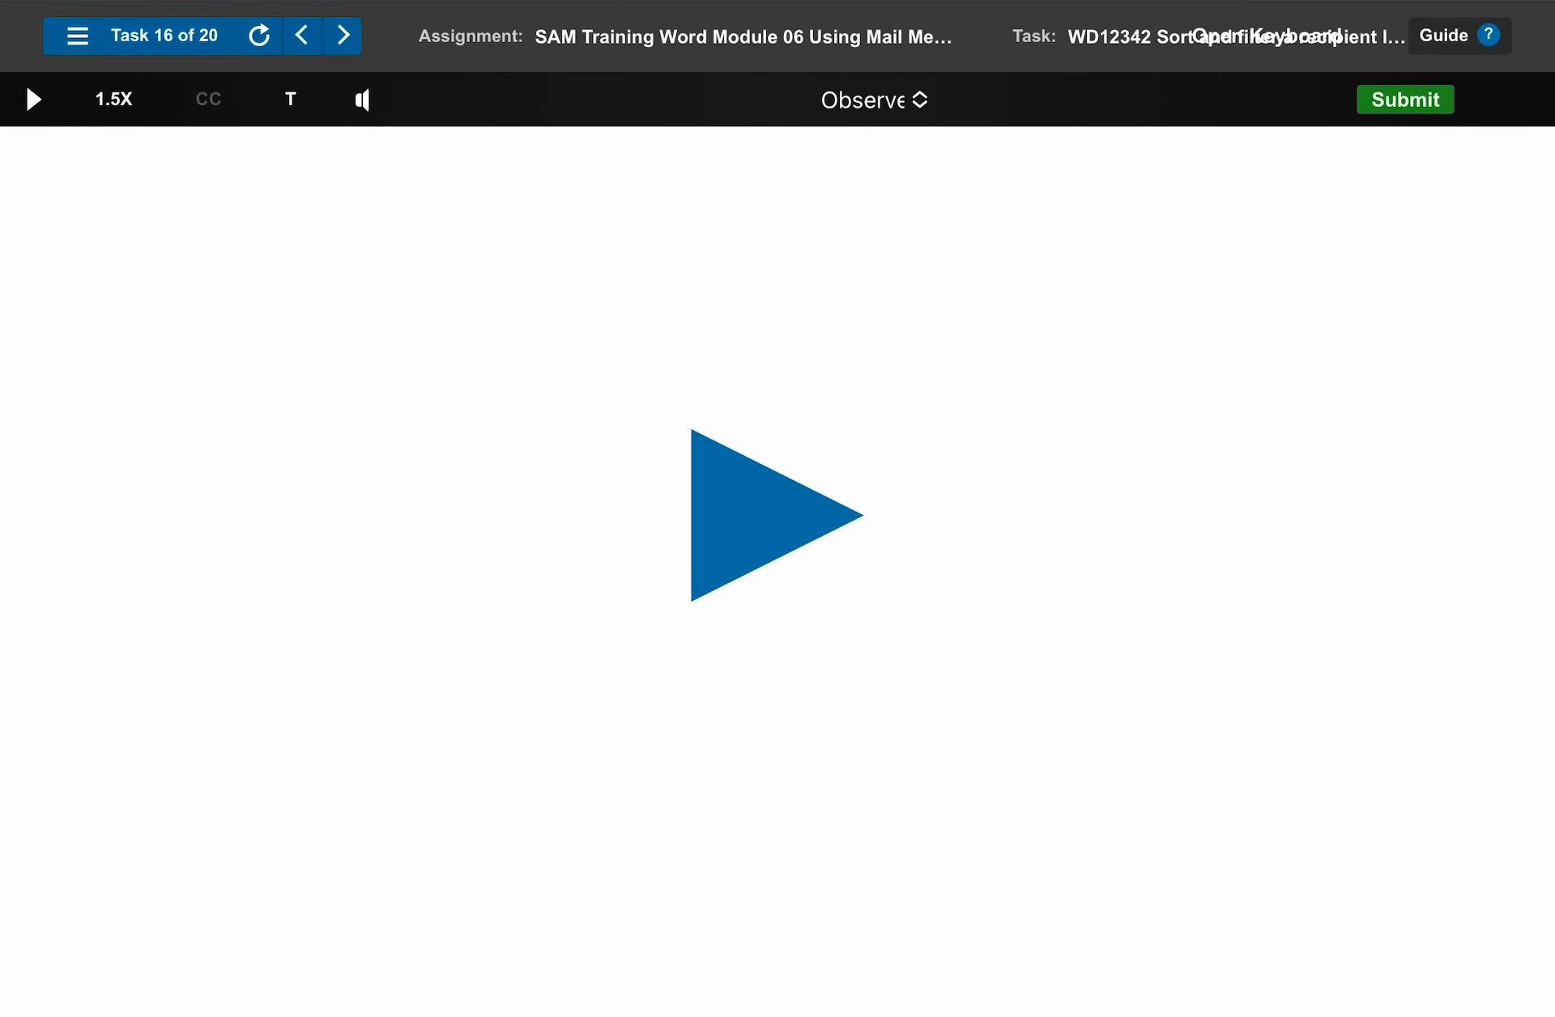
click(778, 515)
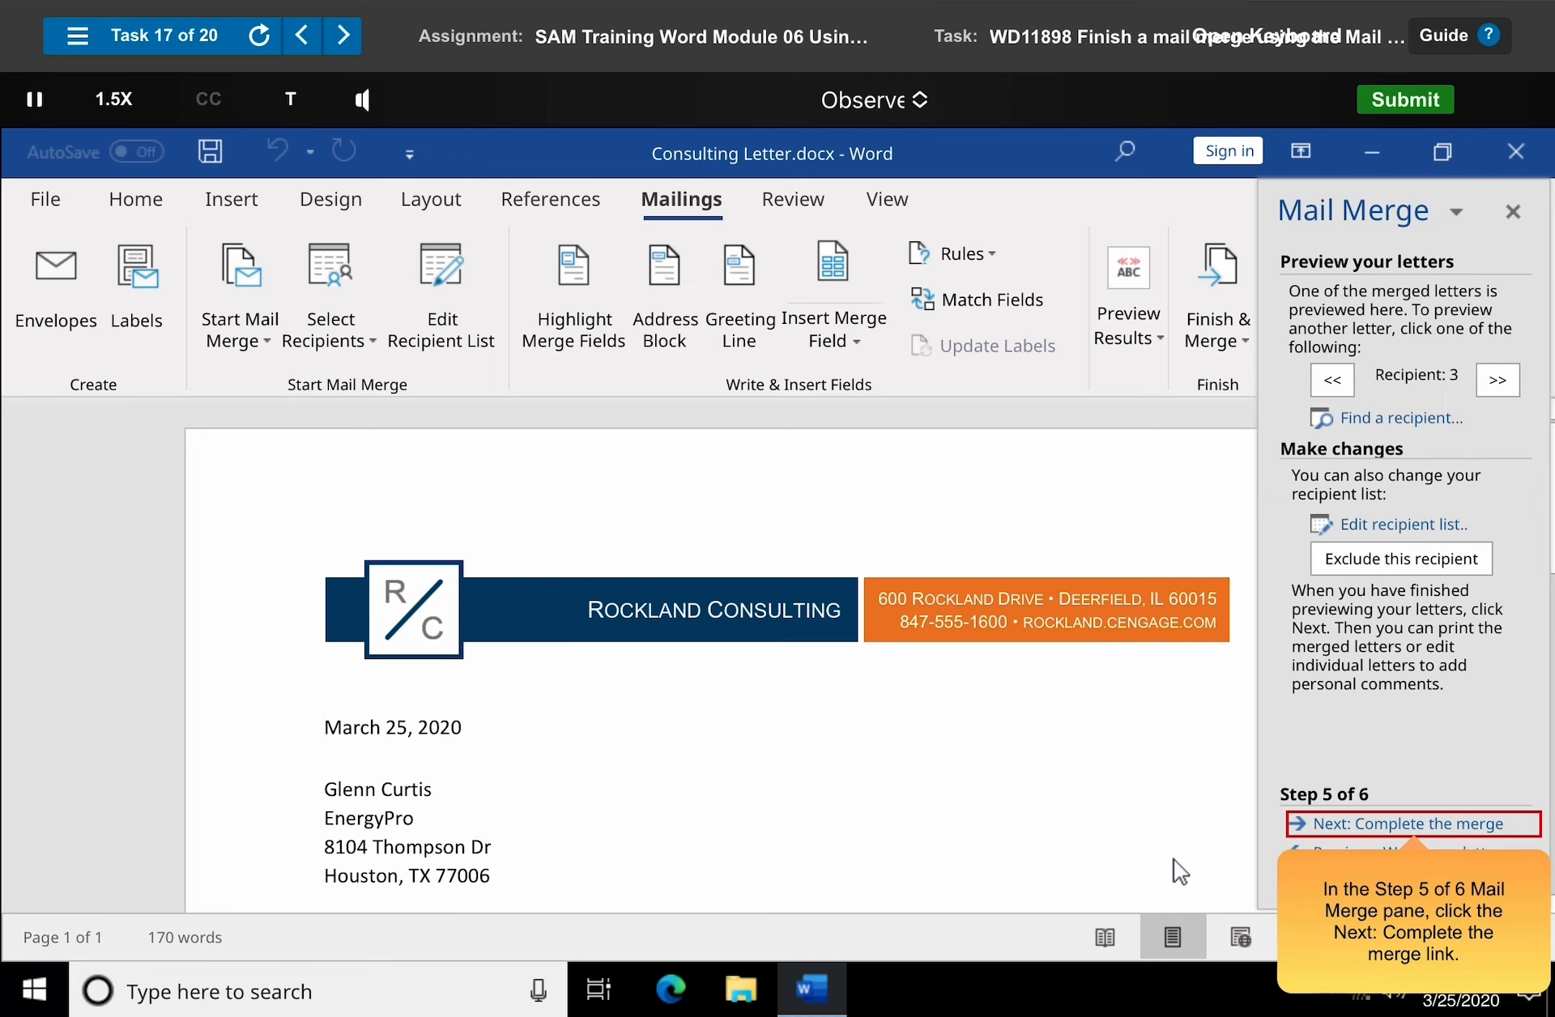
Complete the merge from the Mail Merge pane by editing individual letters for all records.
click(1416, 825)
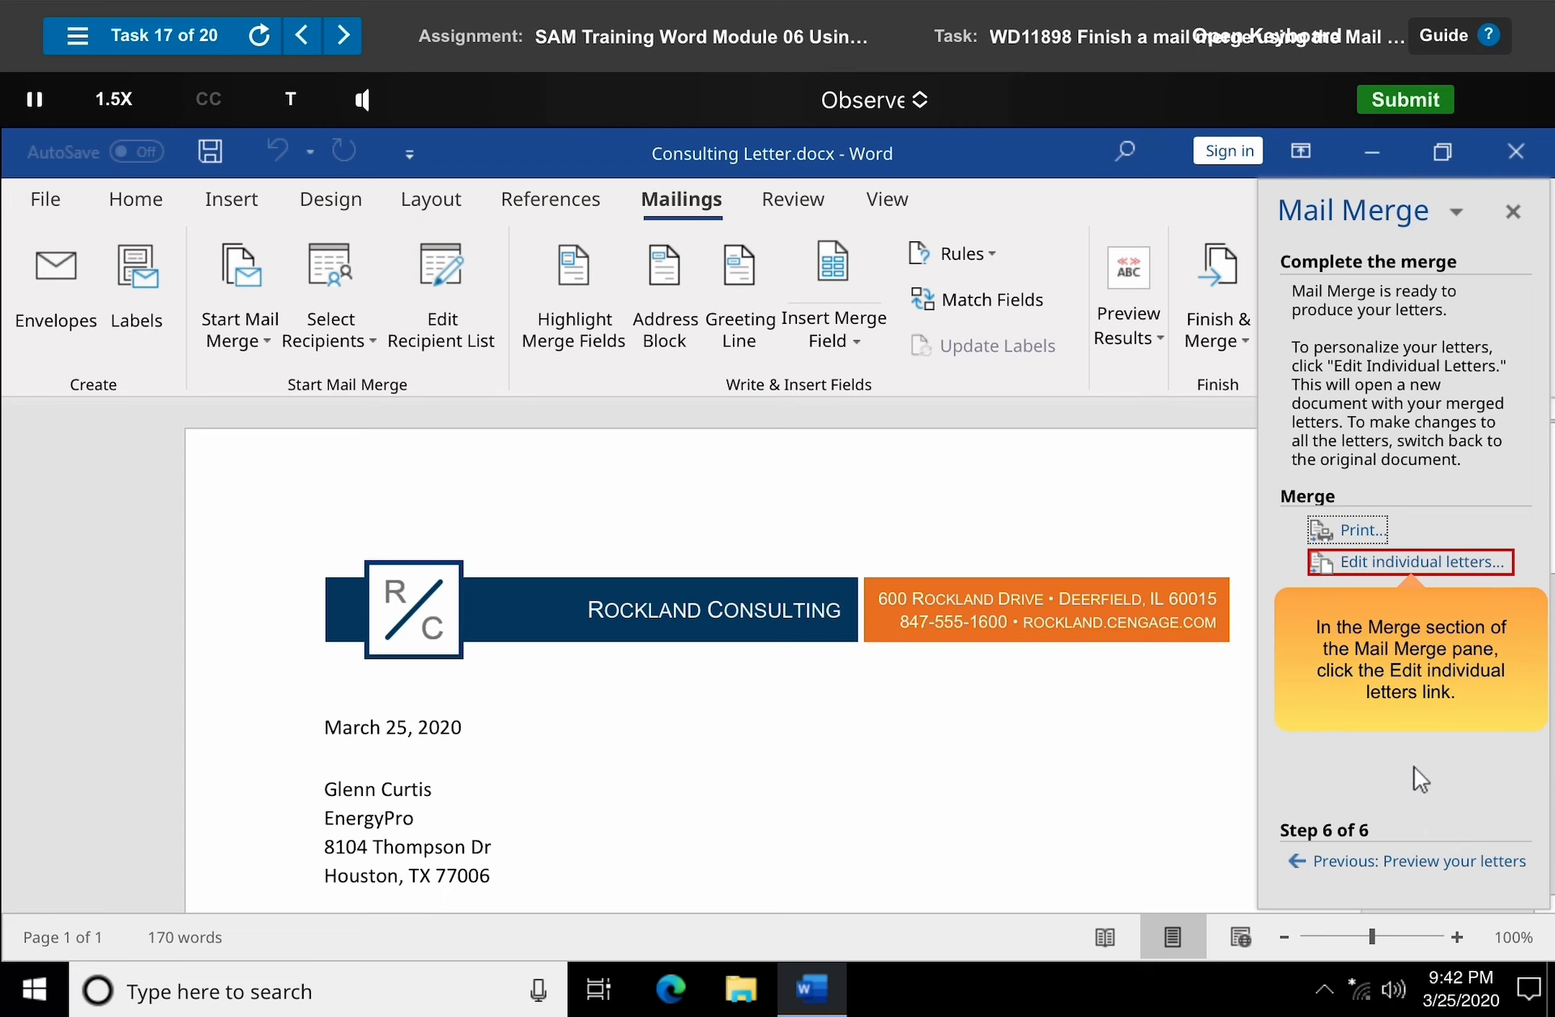
click(1412, 562)
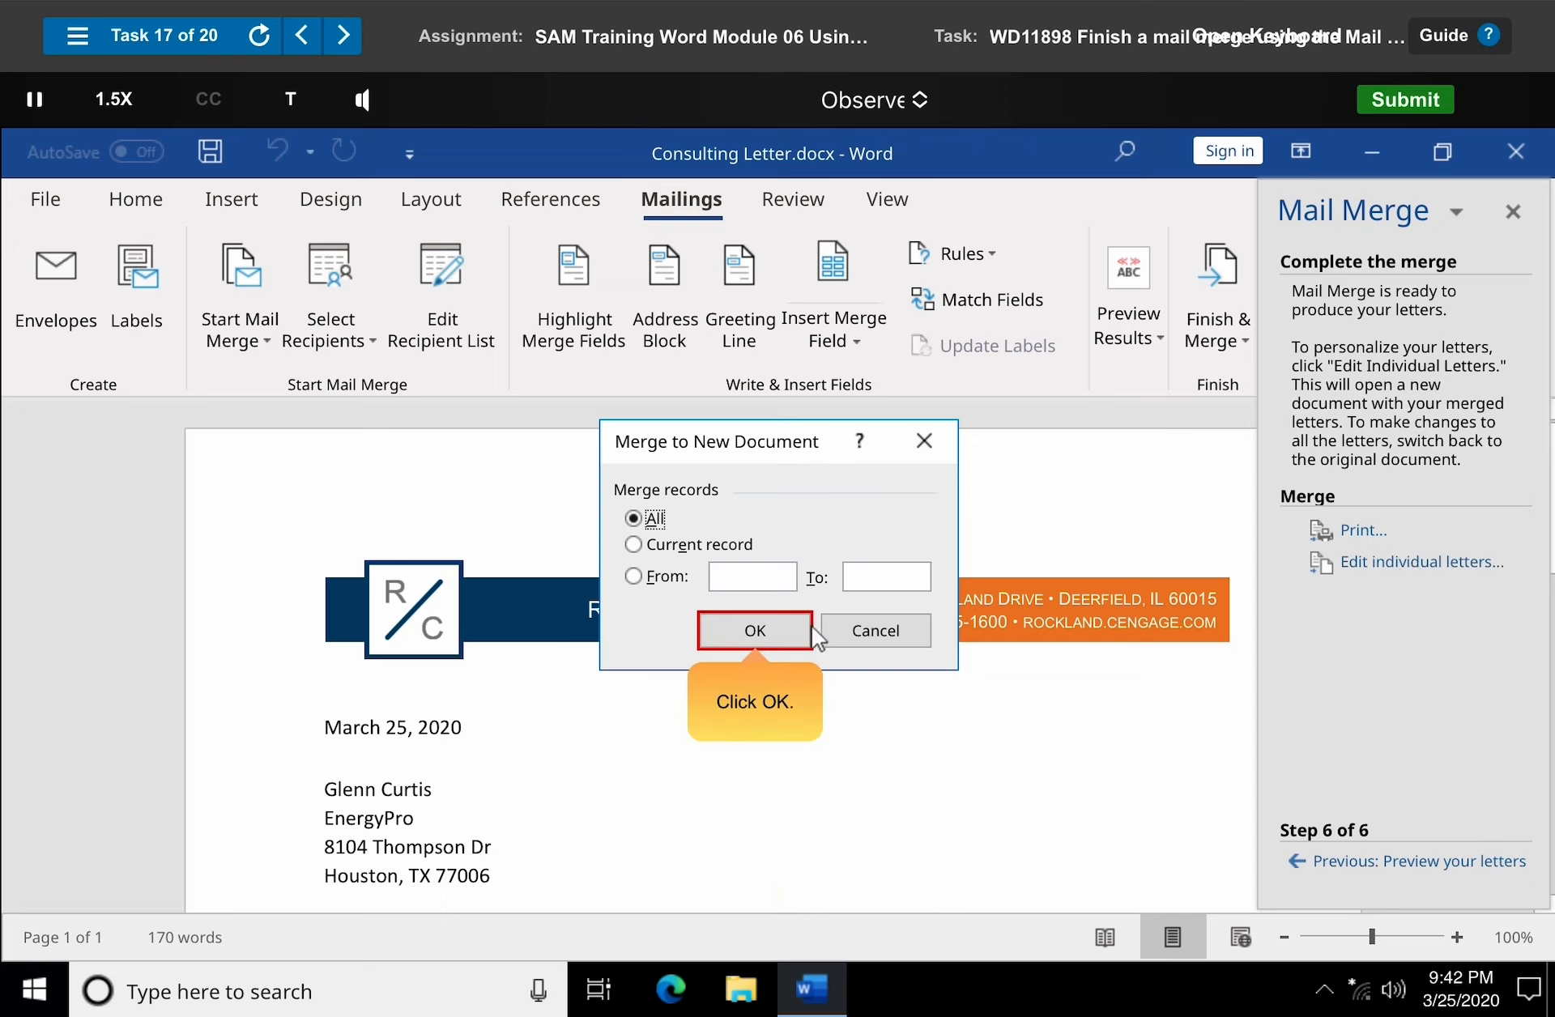
click(758, 635)
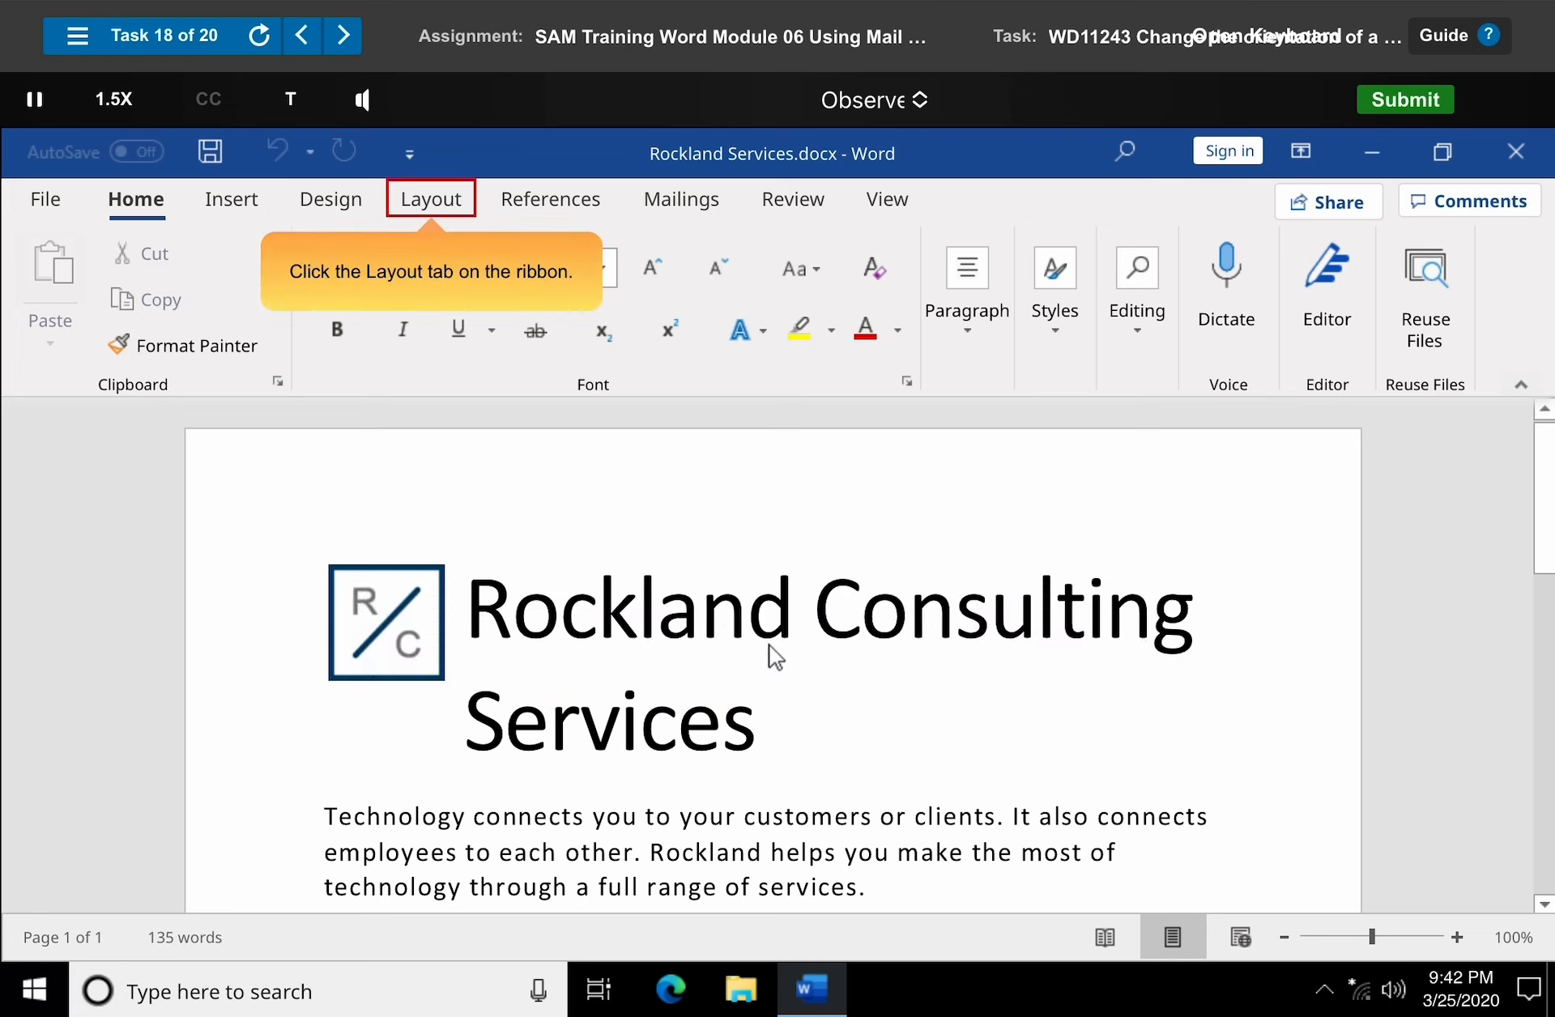
Change the document's page orientation to Landscape.
click(431, 200)
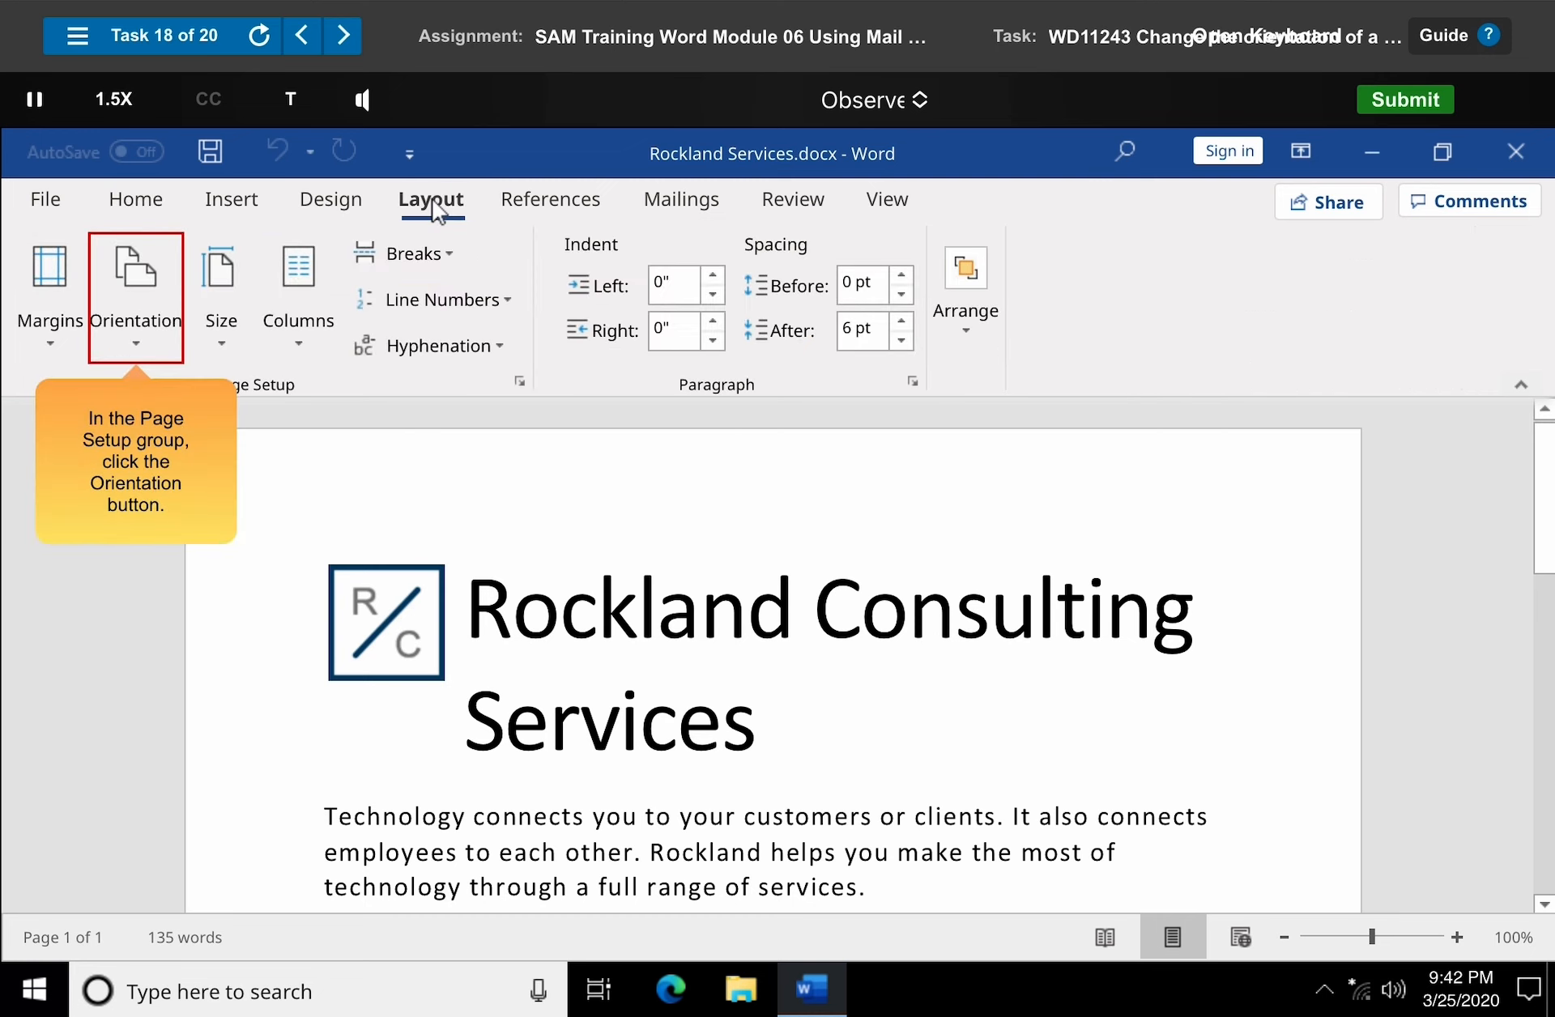
click(137, 301)
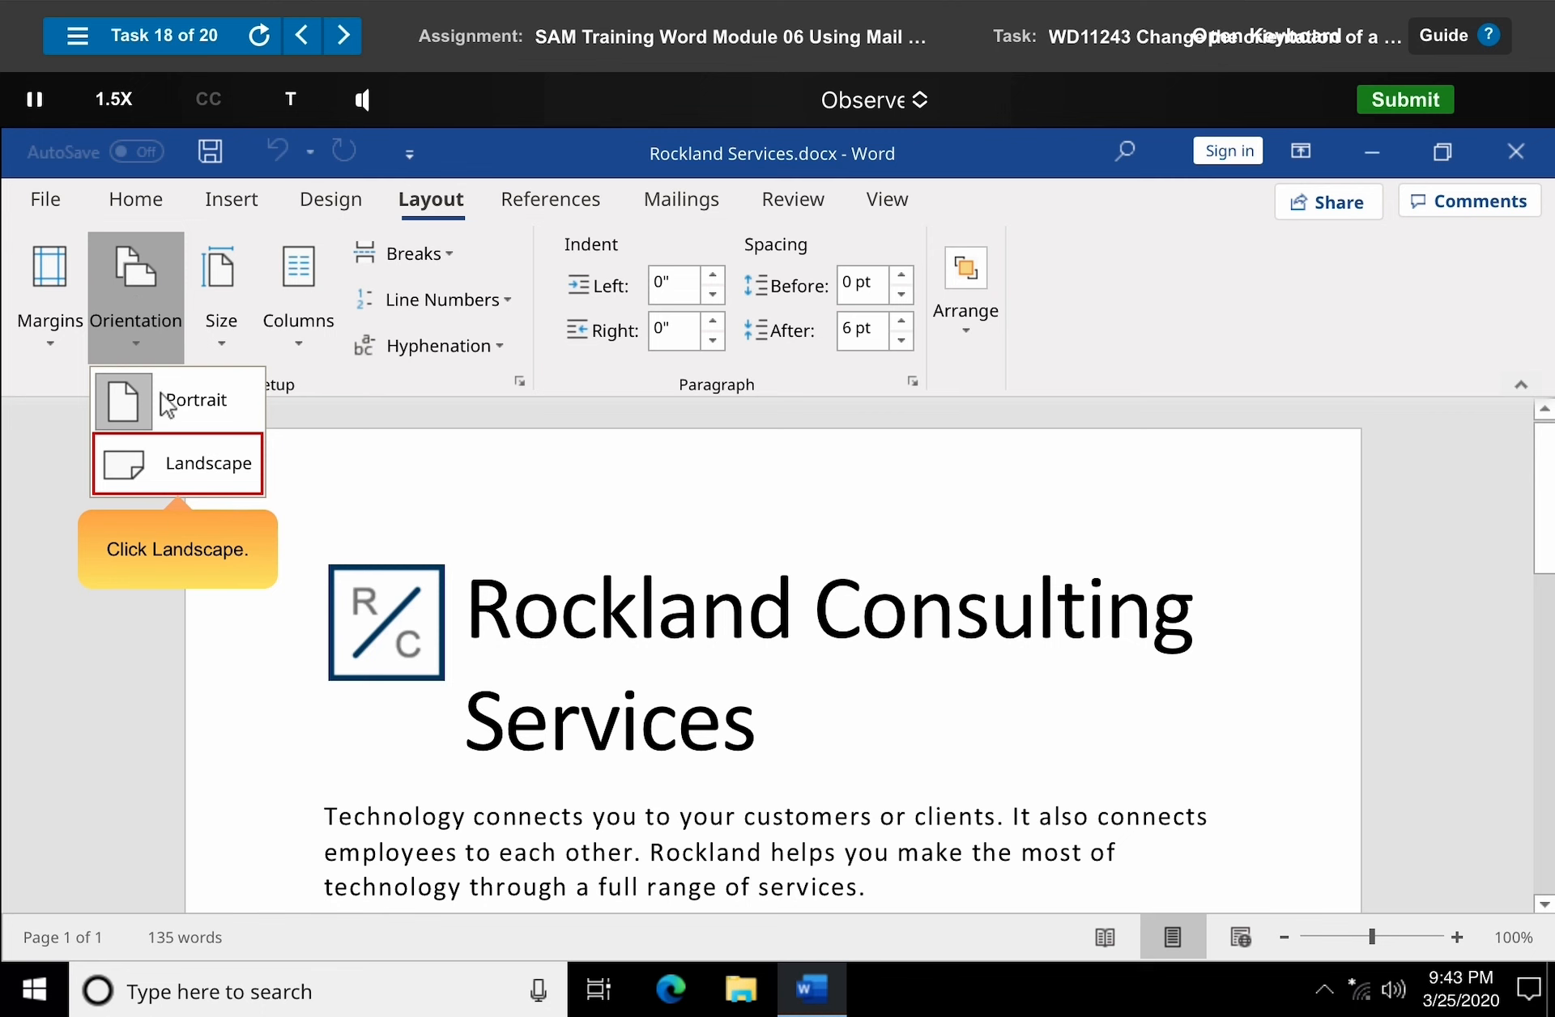
click(185, 477)
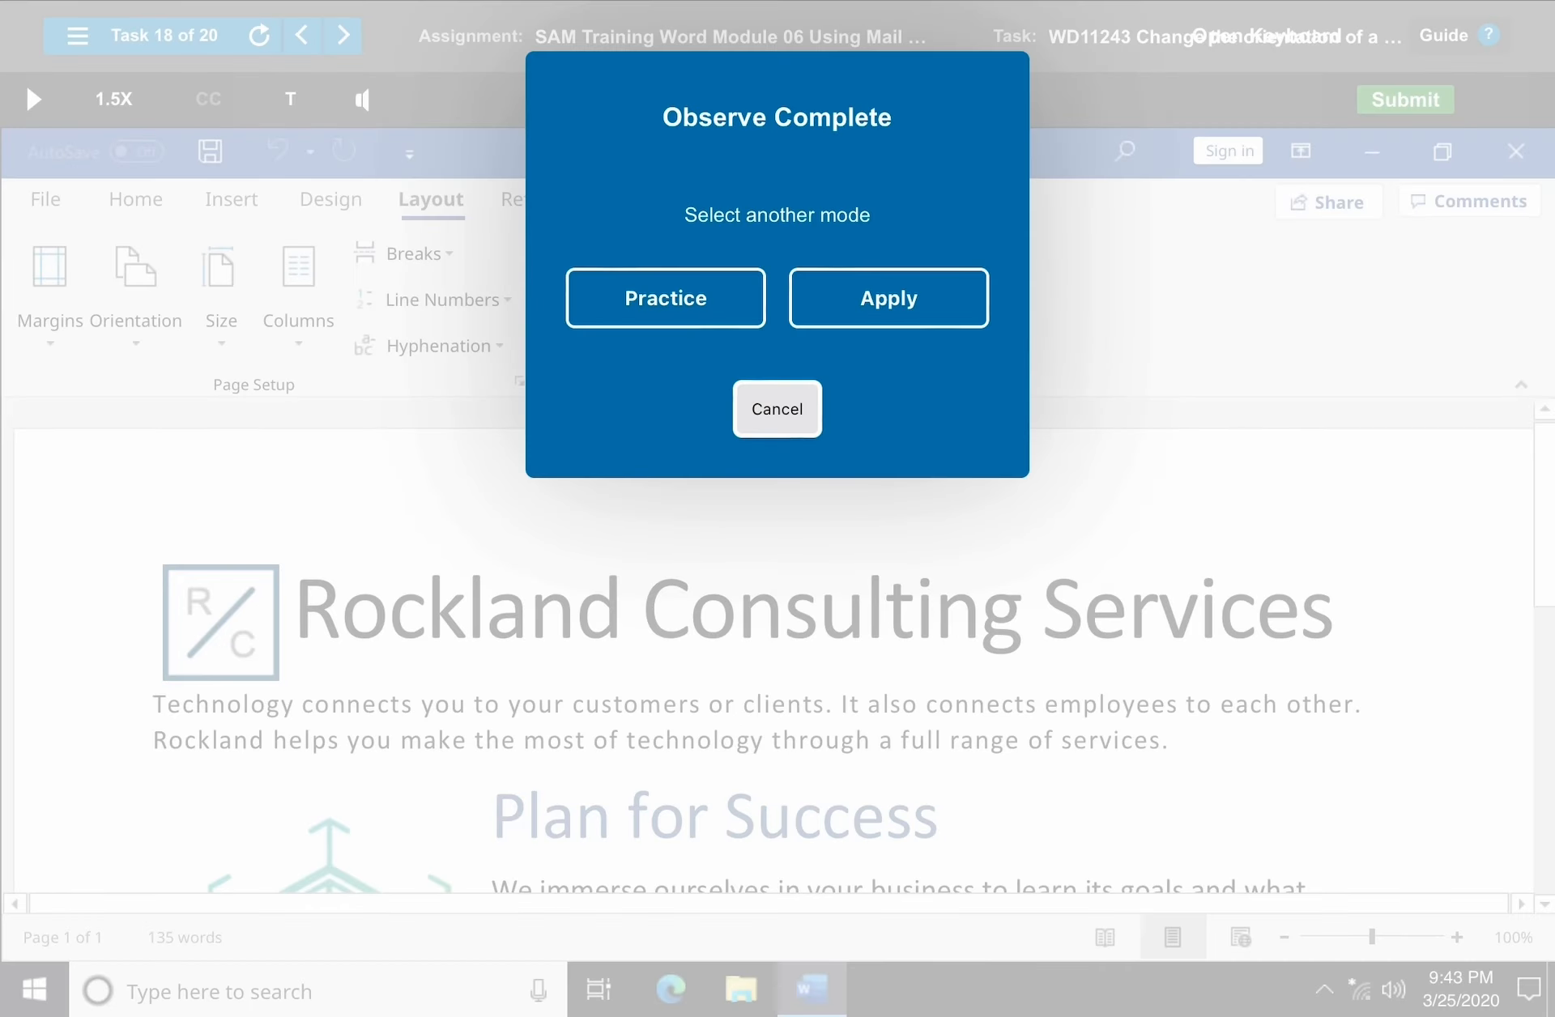
Close the completion prompt and start the next training task.
click(778, 409)
click(343, 36)
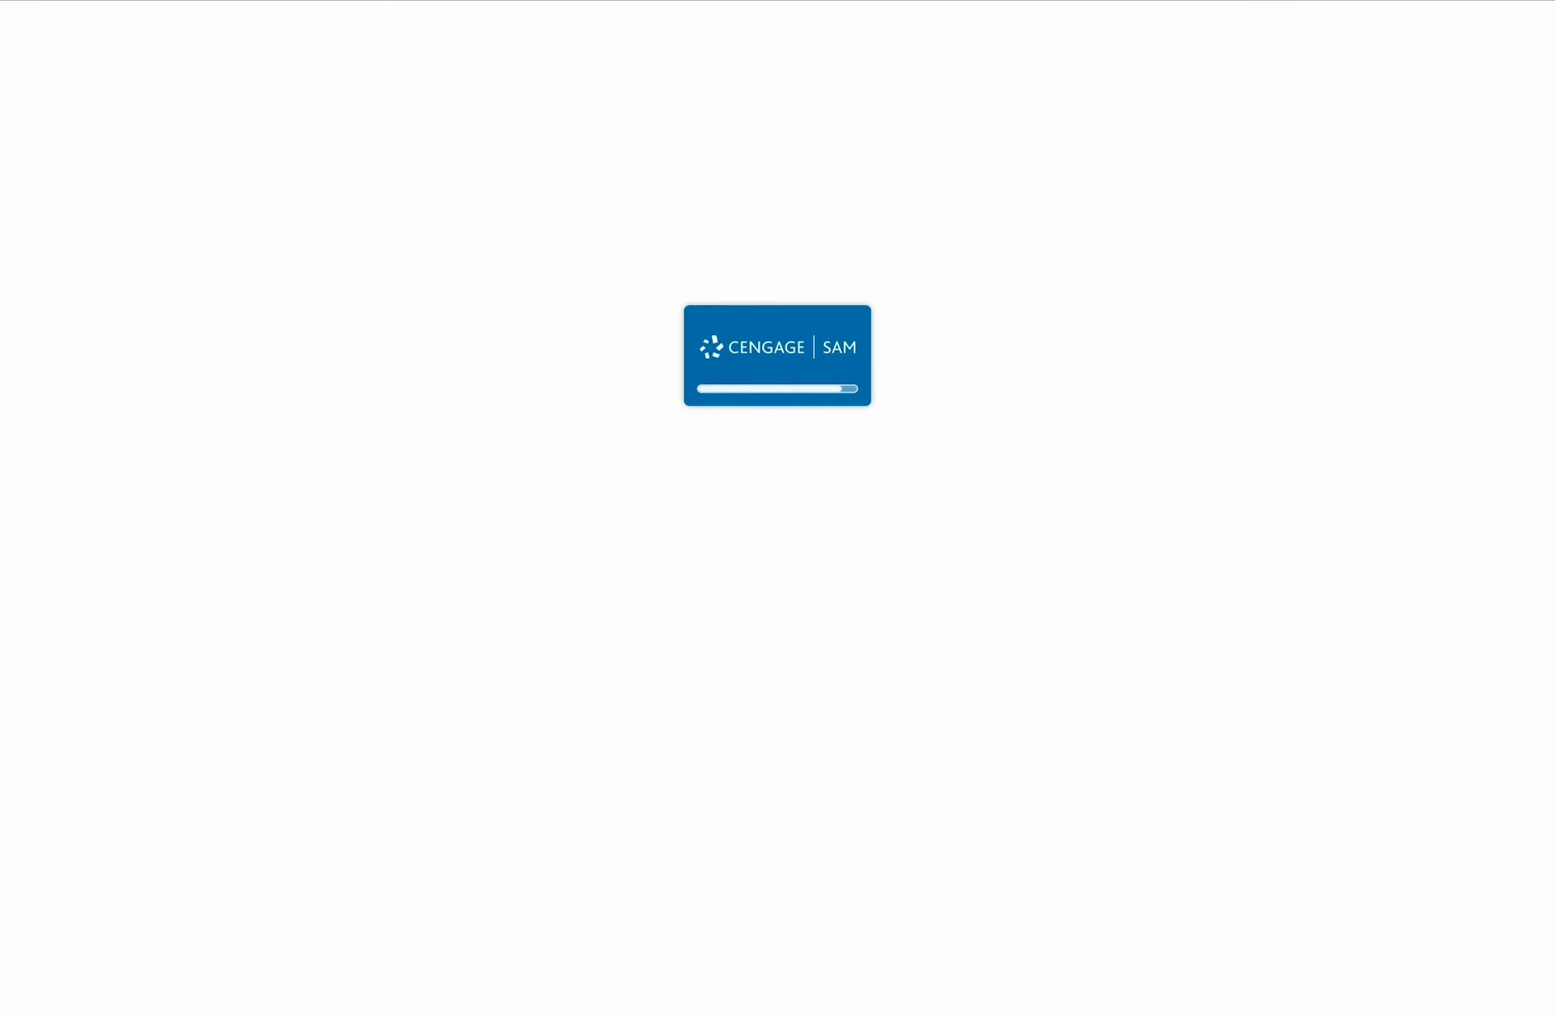
click(778, 515)
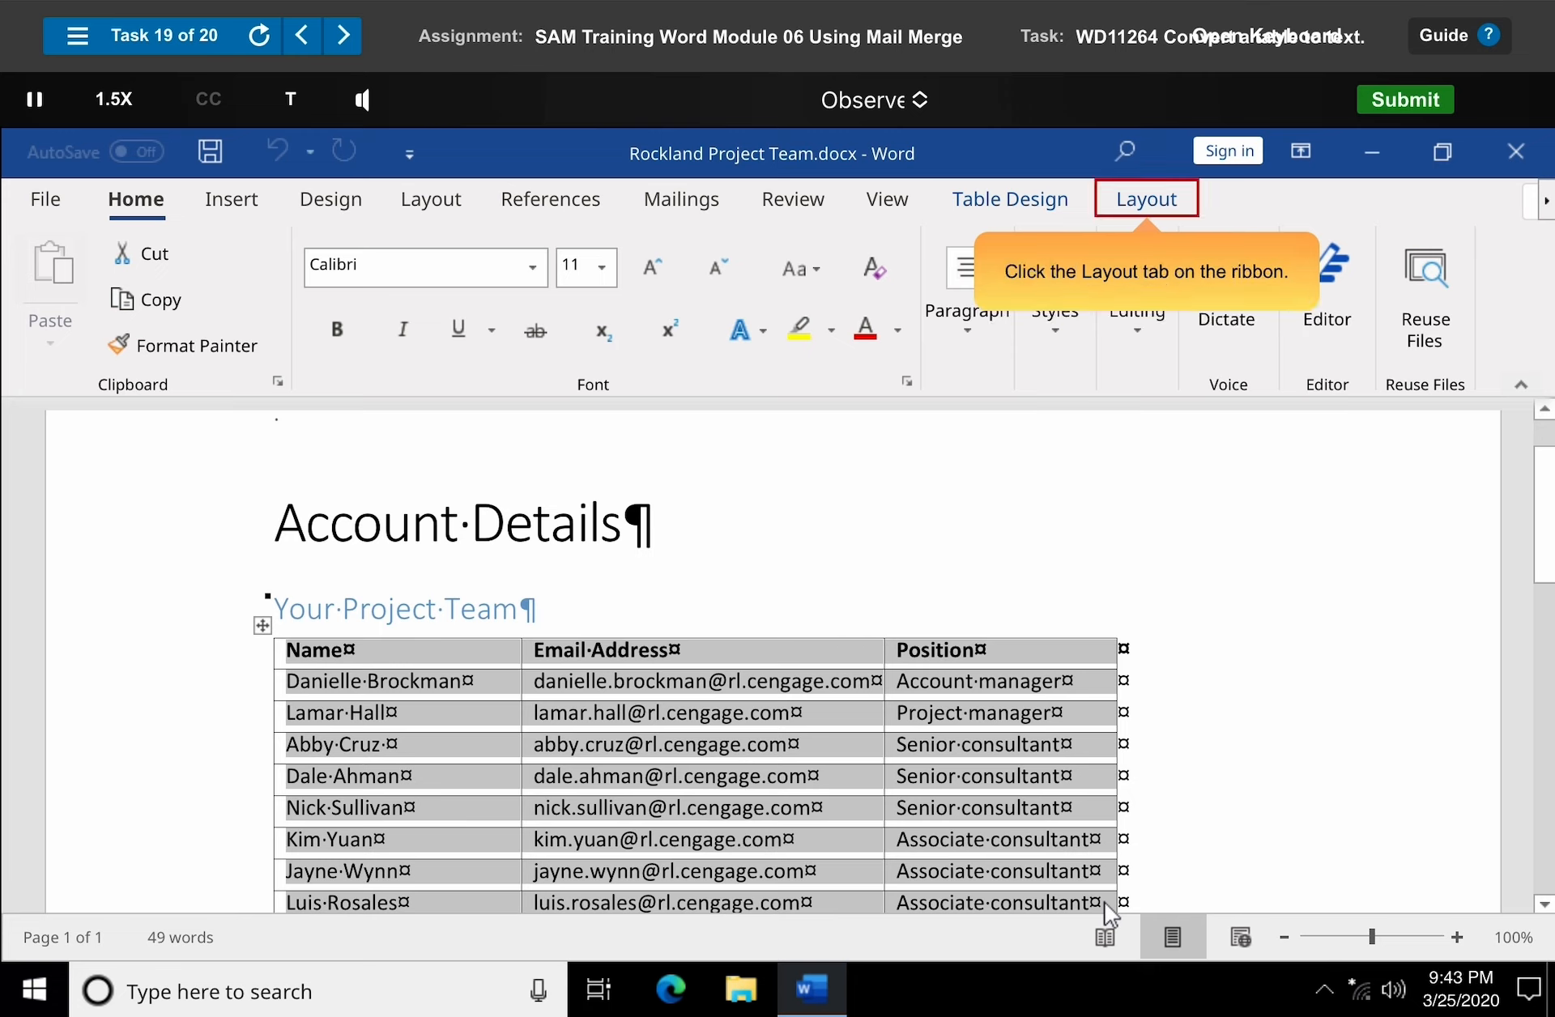
Convert the project team table to text, separating the text with paragraph marks.
click(1149, 202)
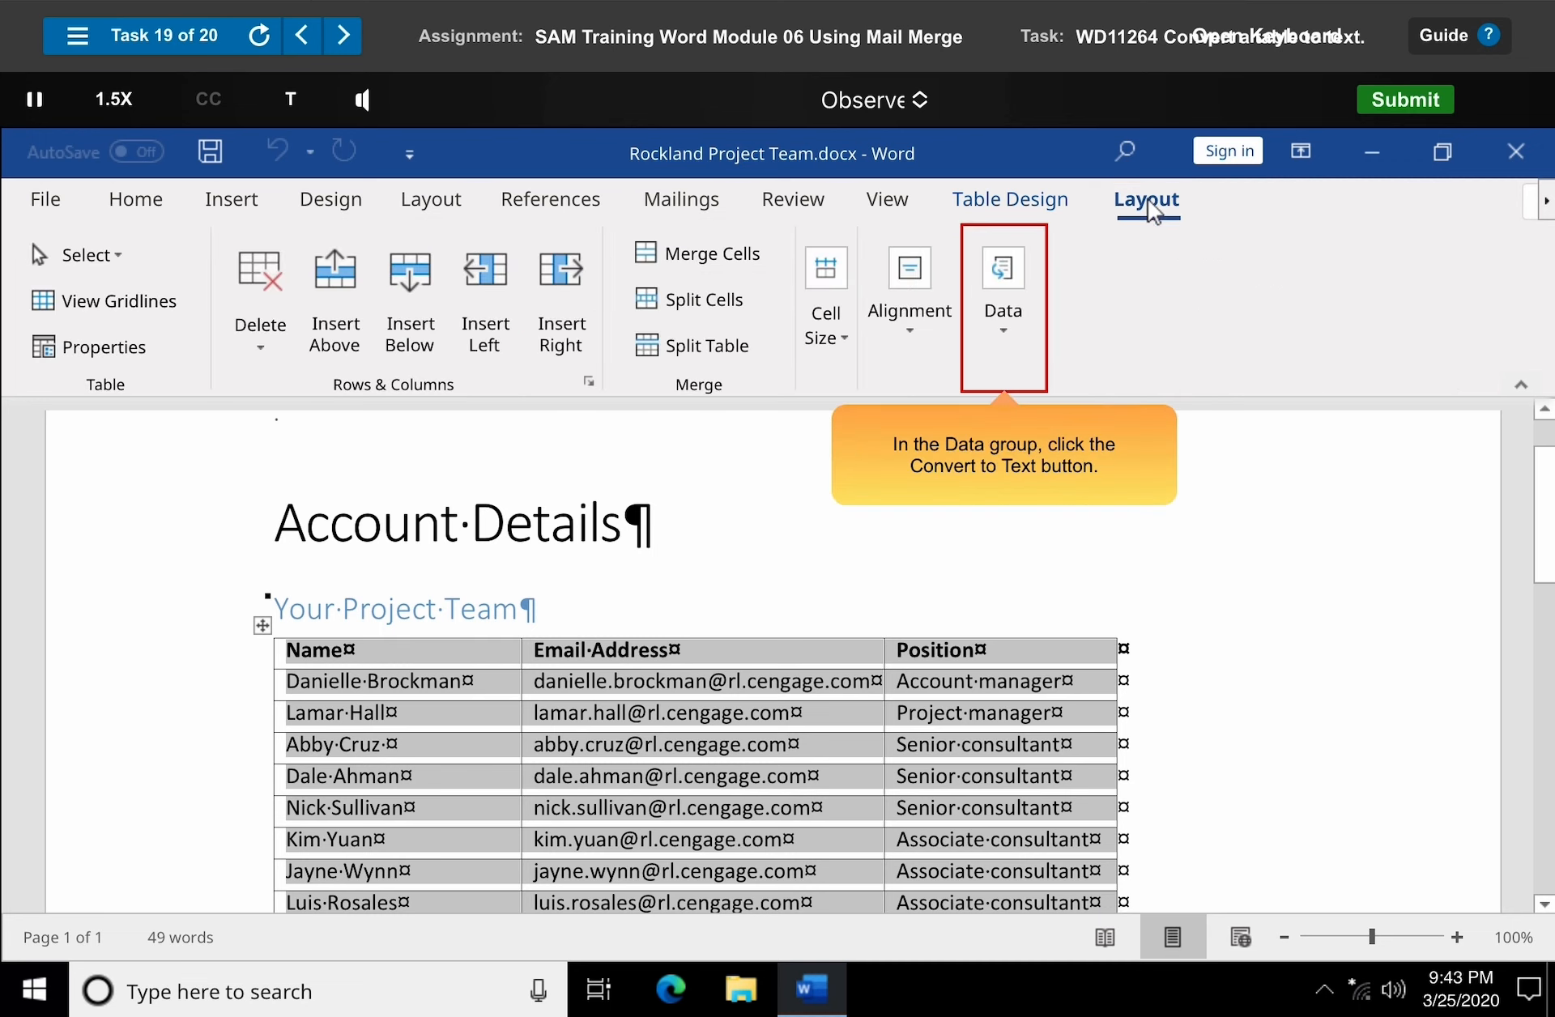
click(1008, 320)
click(1155, 483)
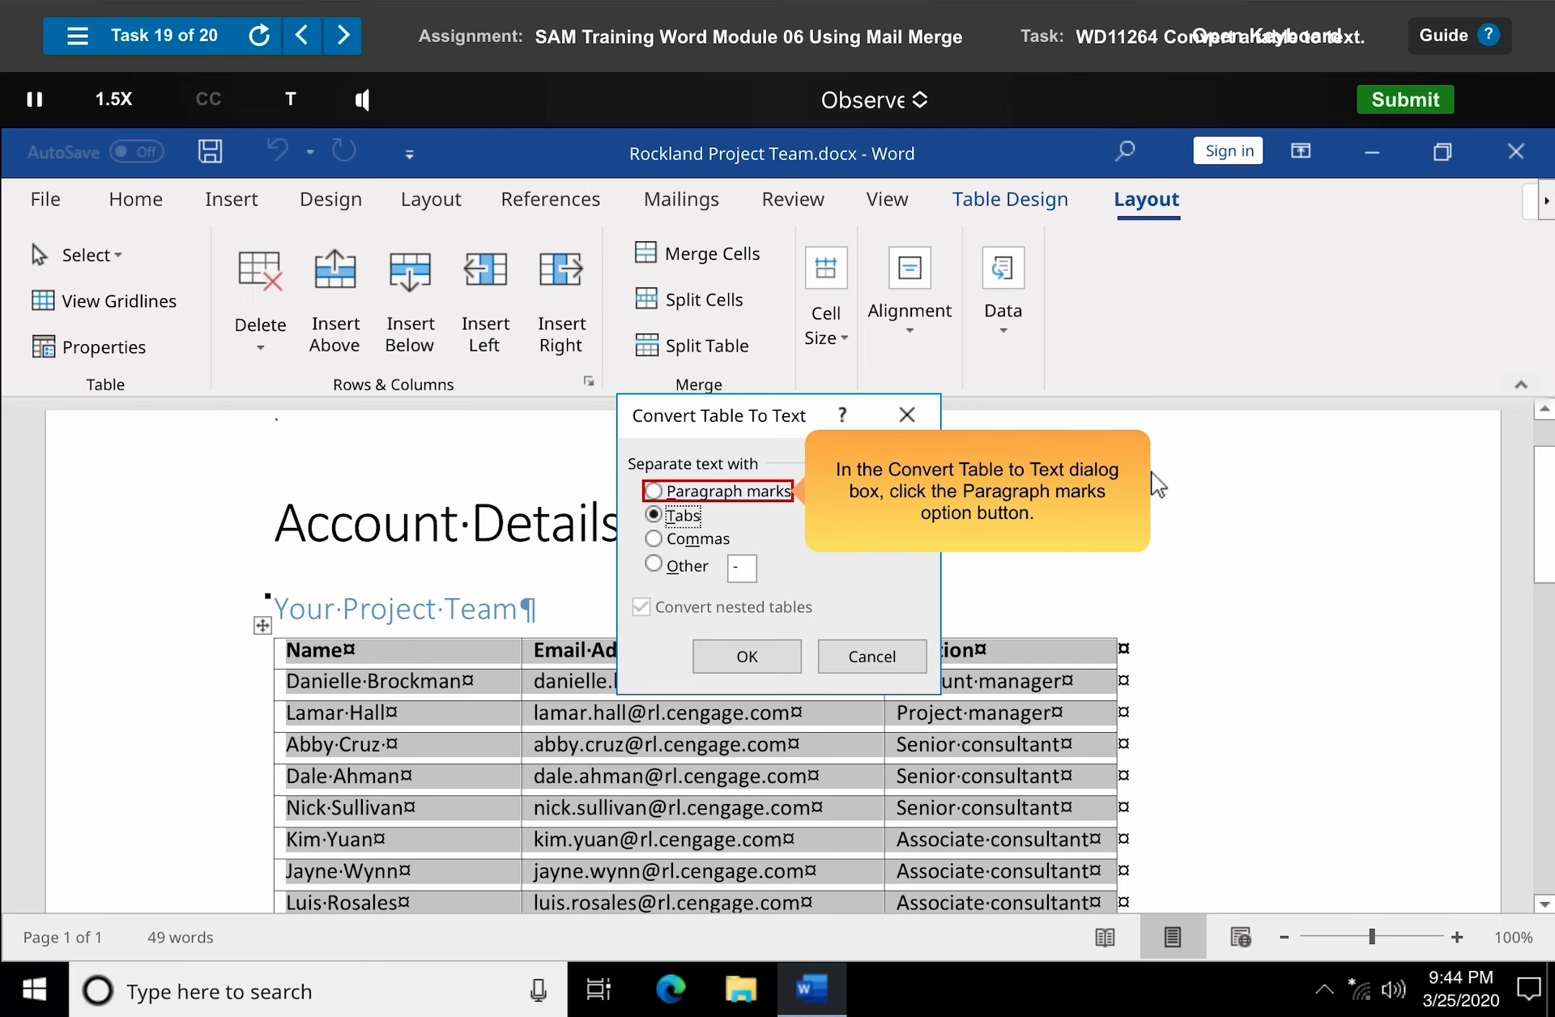
click(721, 494)
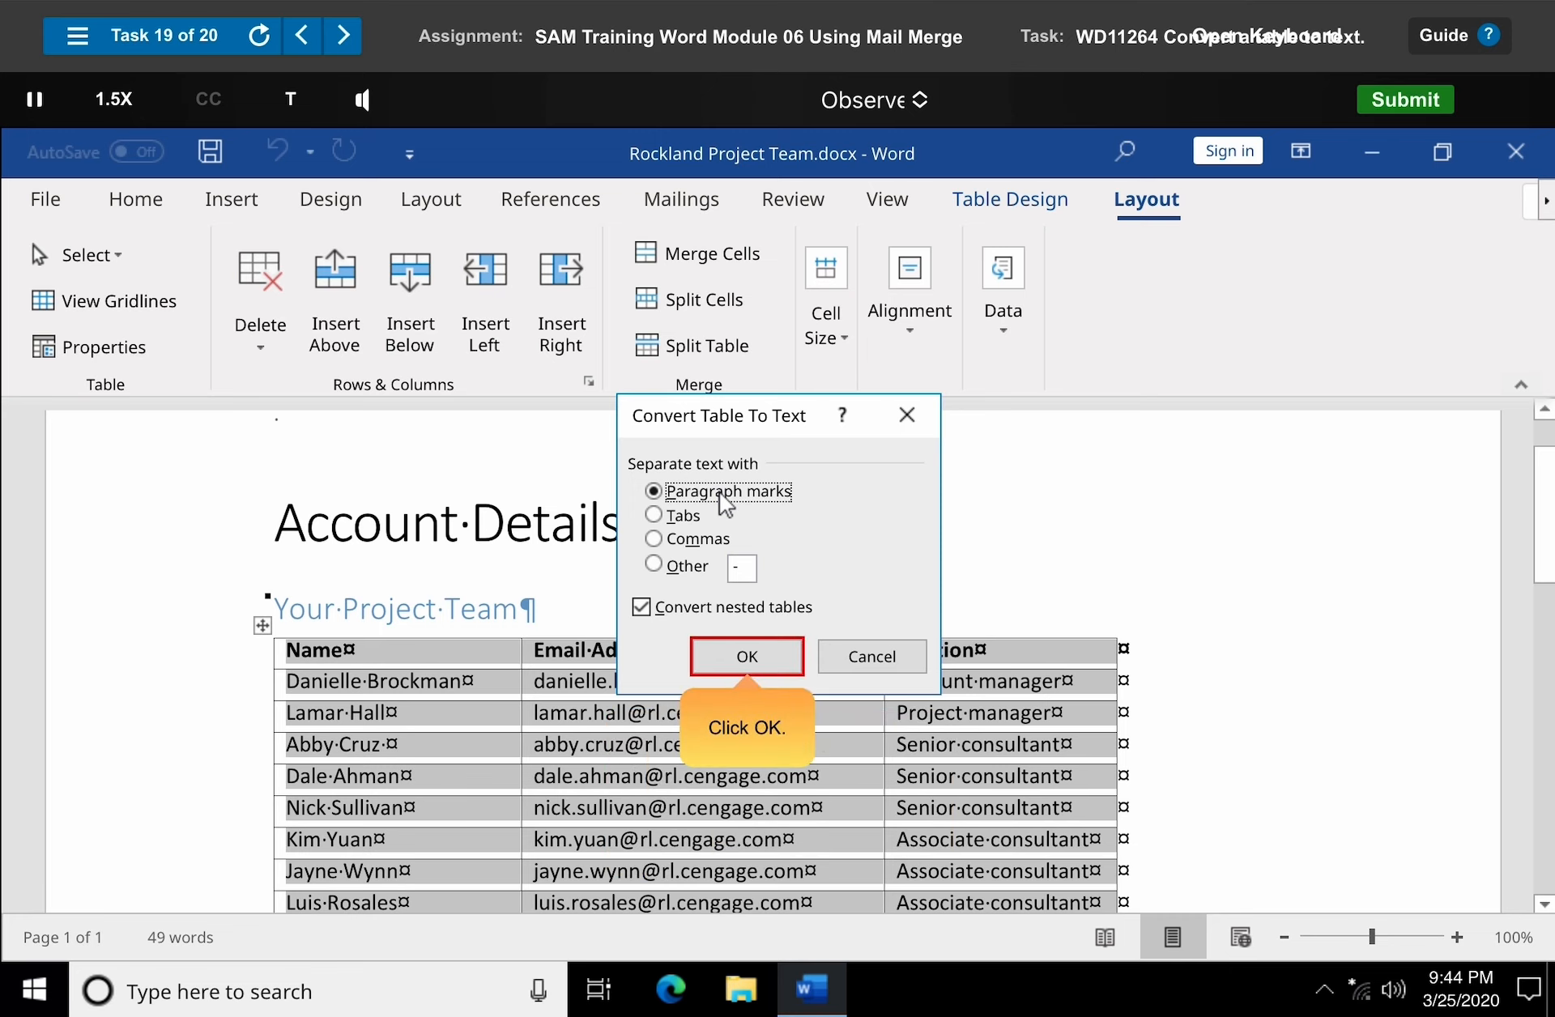
click(745, 658)
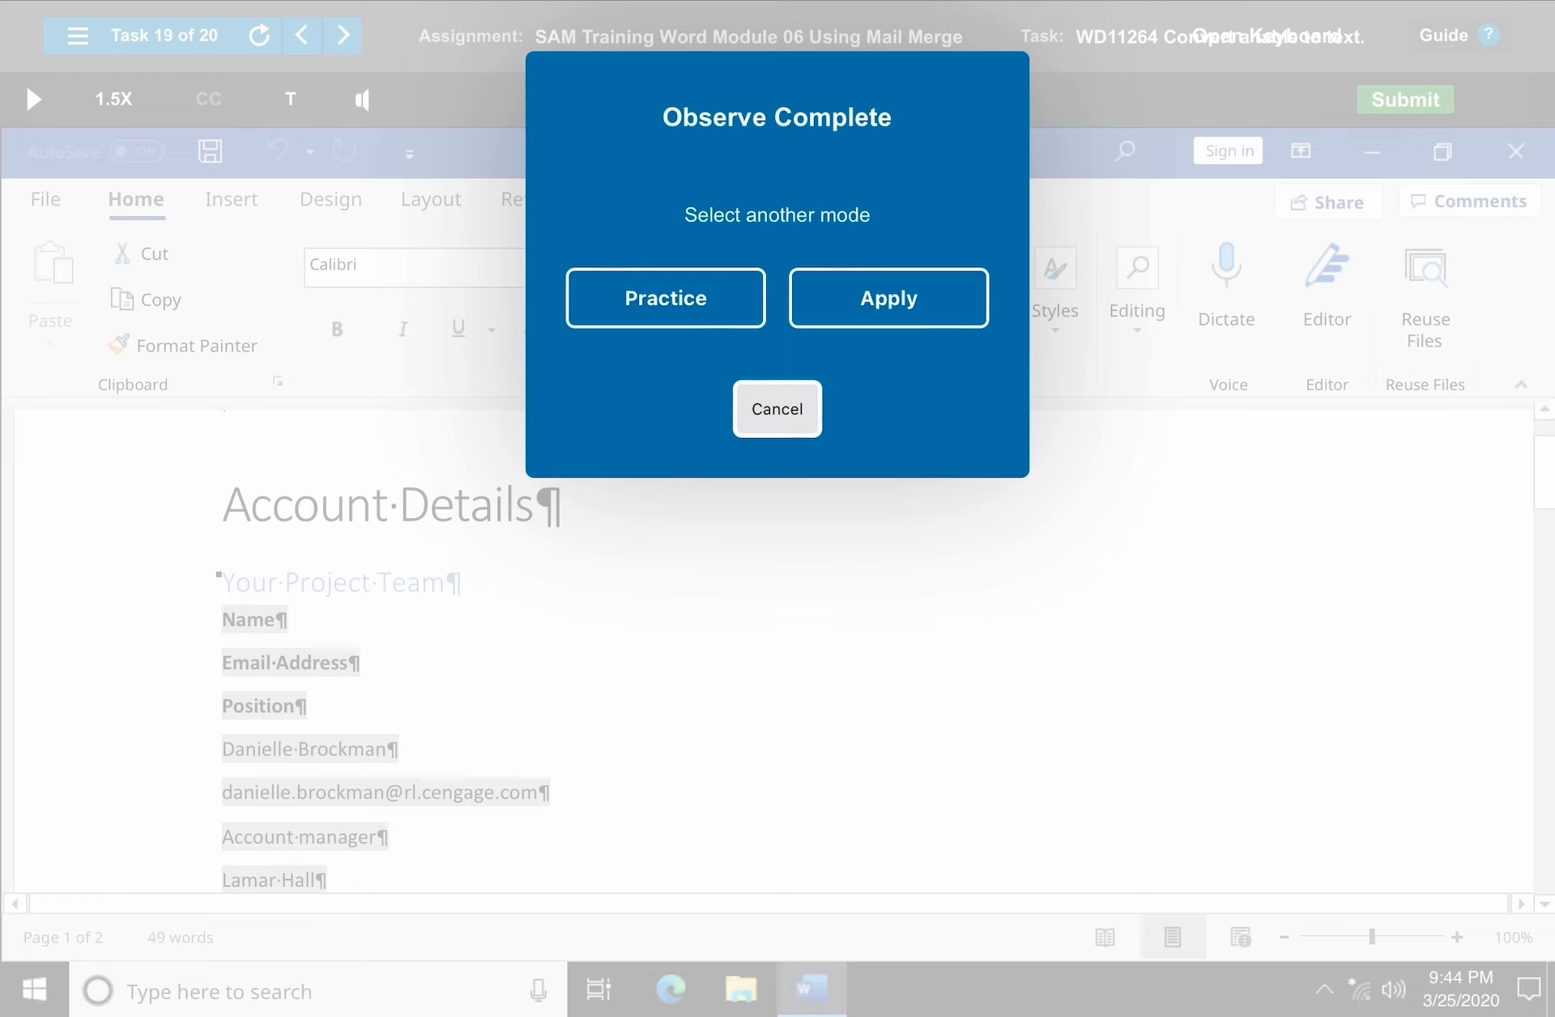
Dismiss the completion prompt, advance to task 20, and start its demonstration.
click(777, 410)
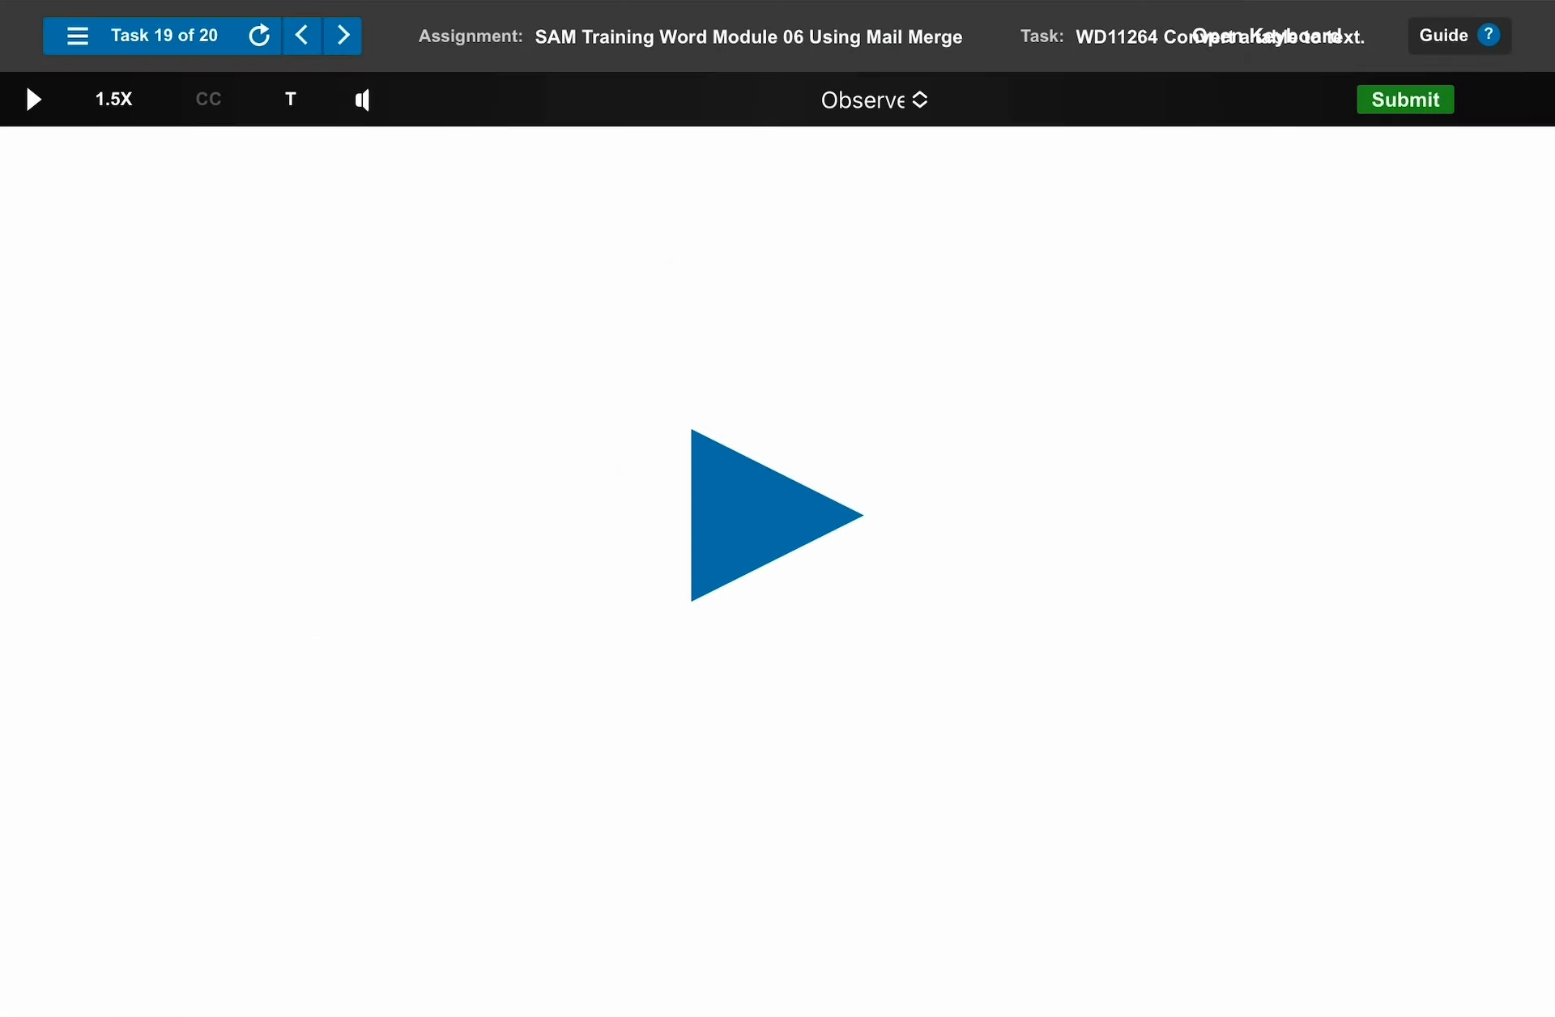
click(343, 36)
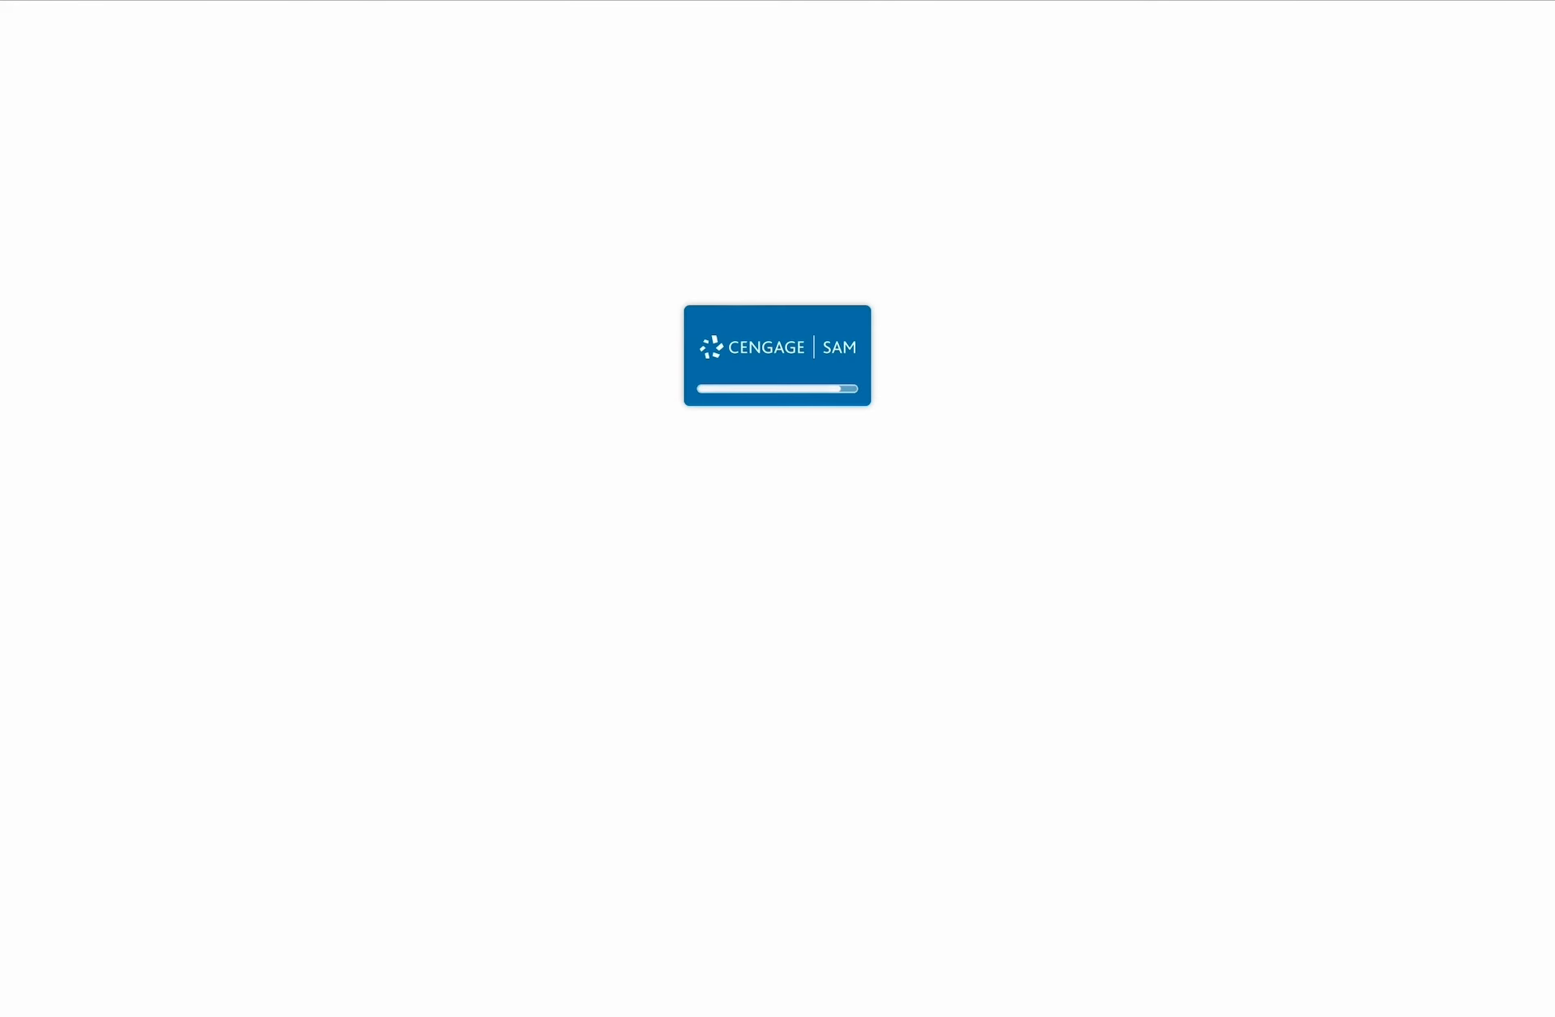
click(778, 515)
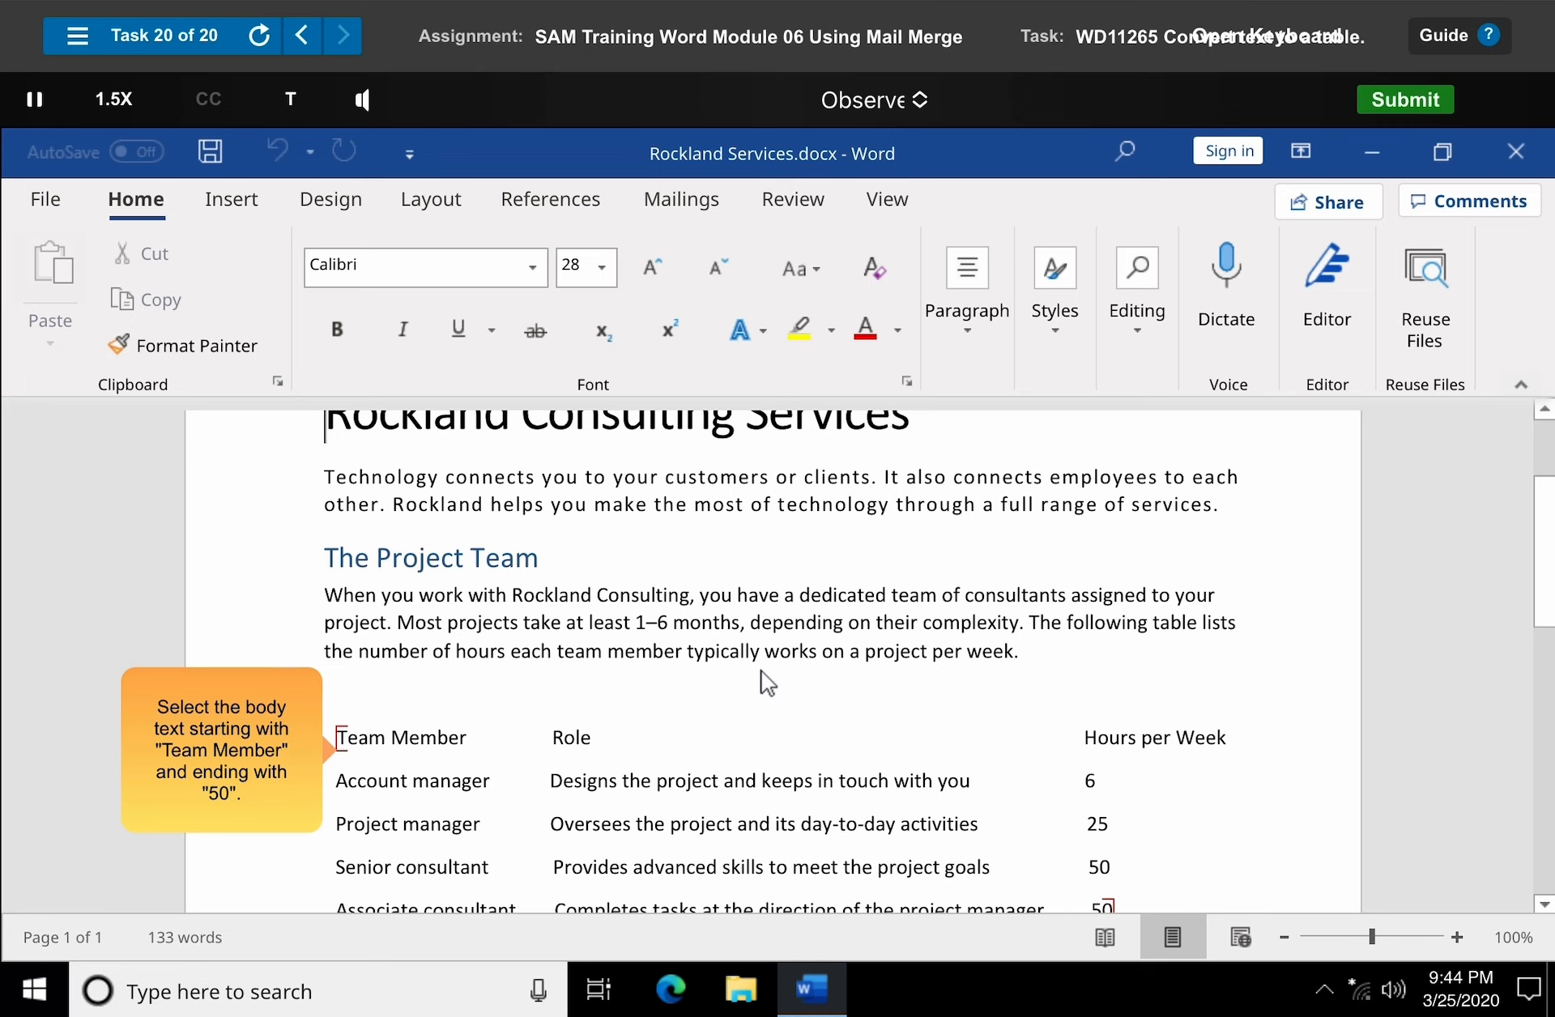
Convert the tab-separated text from "Team Member" through "50" into a three-column table.
drag(337, 741, 1113, 911)
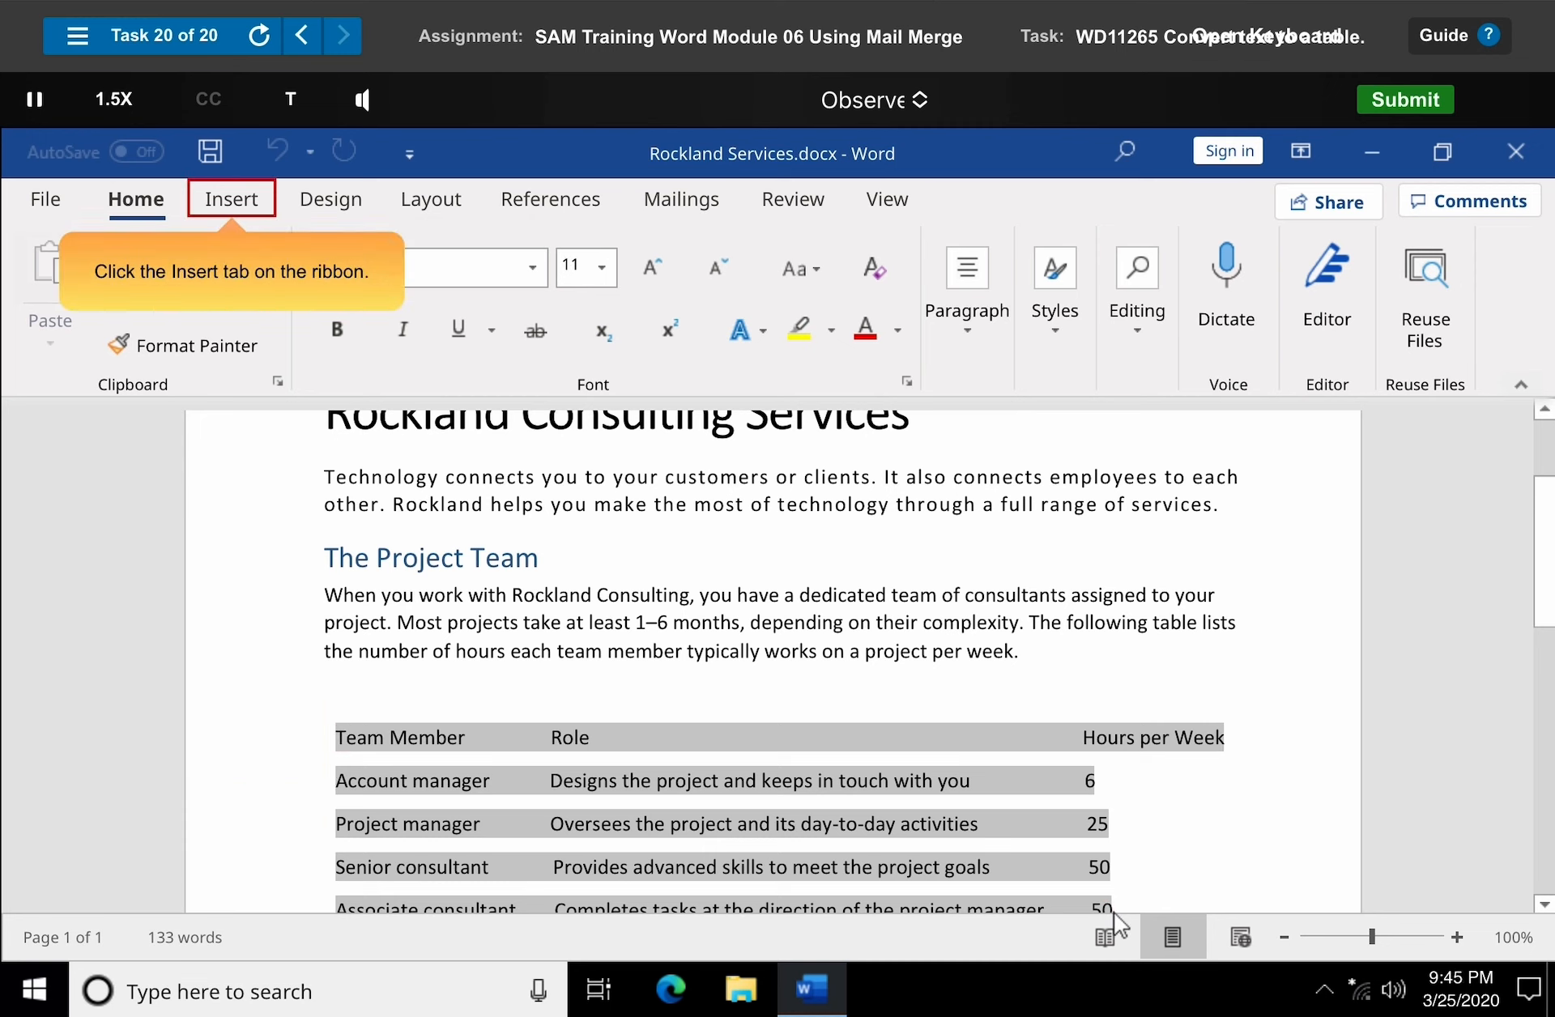
click(233, 202)
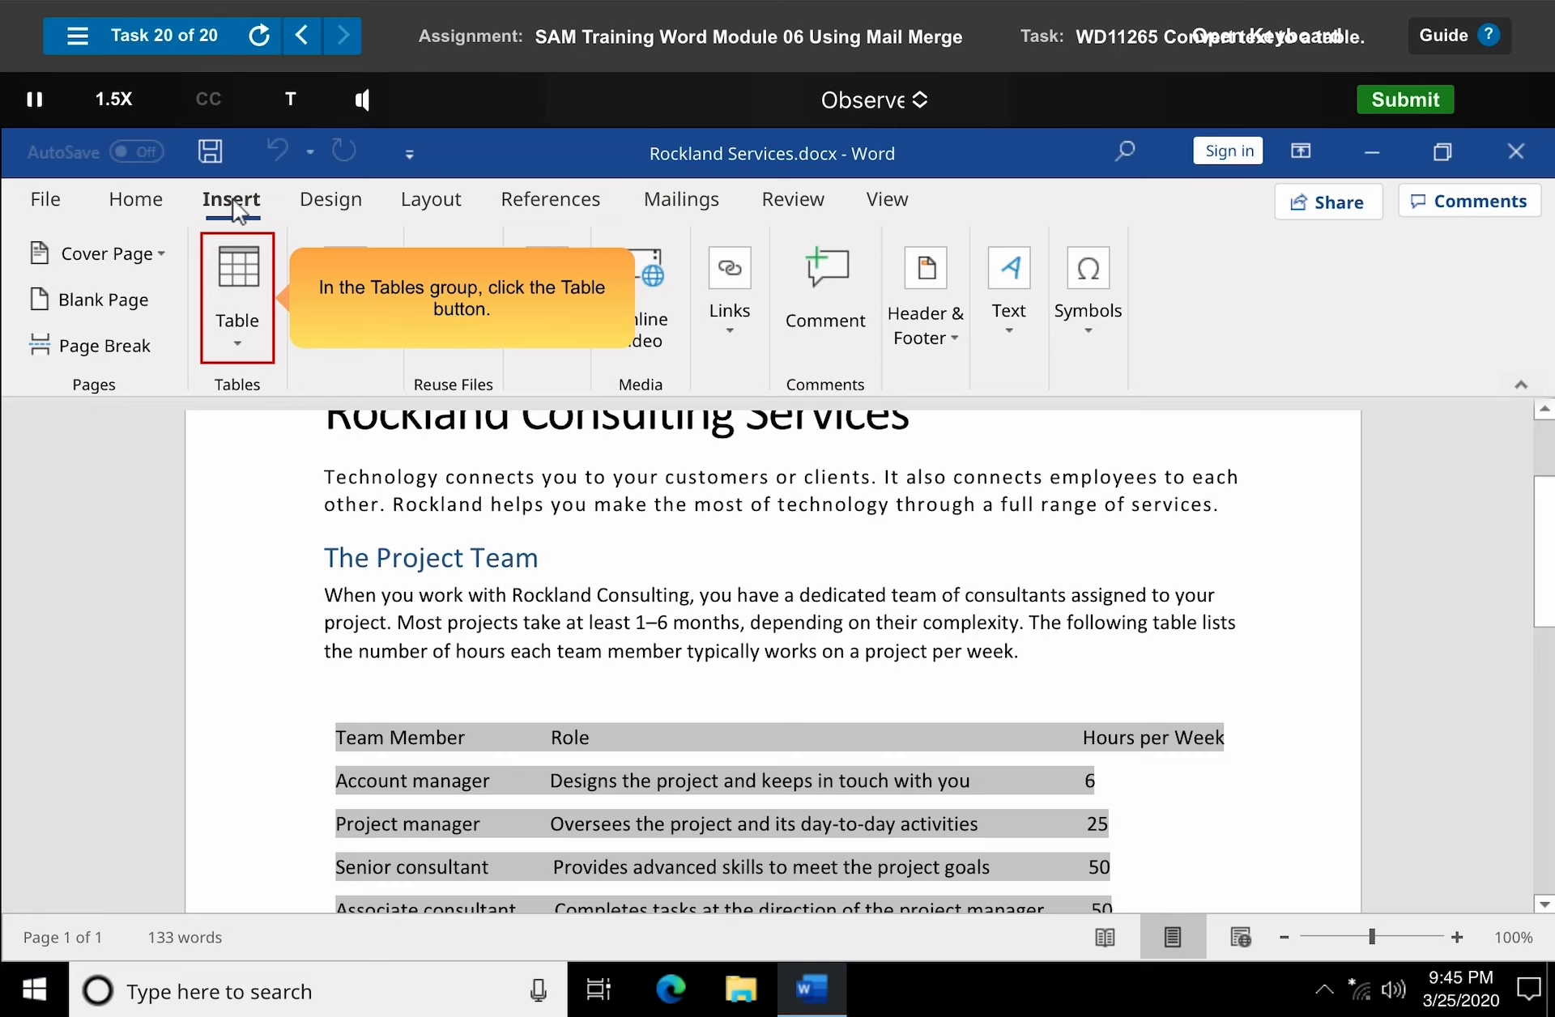
click(240, 311)
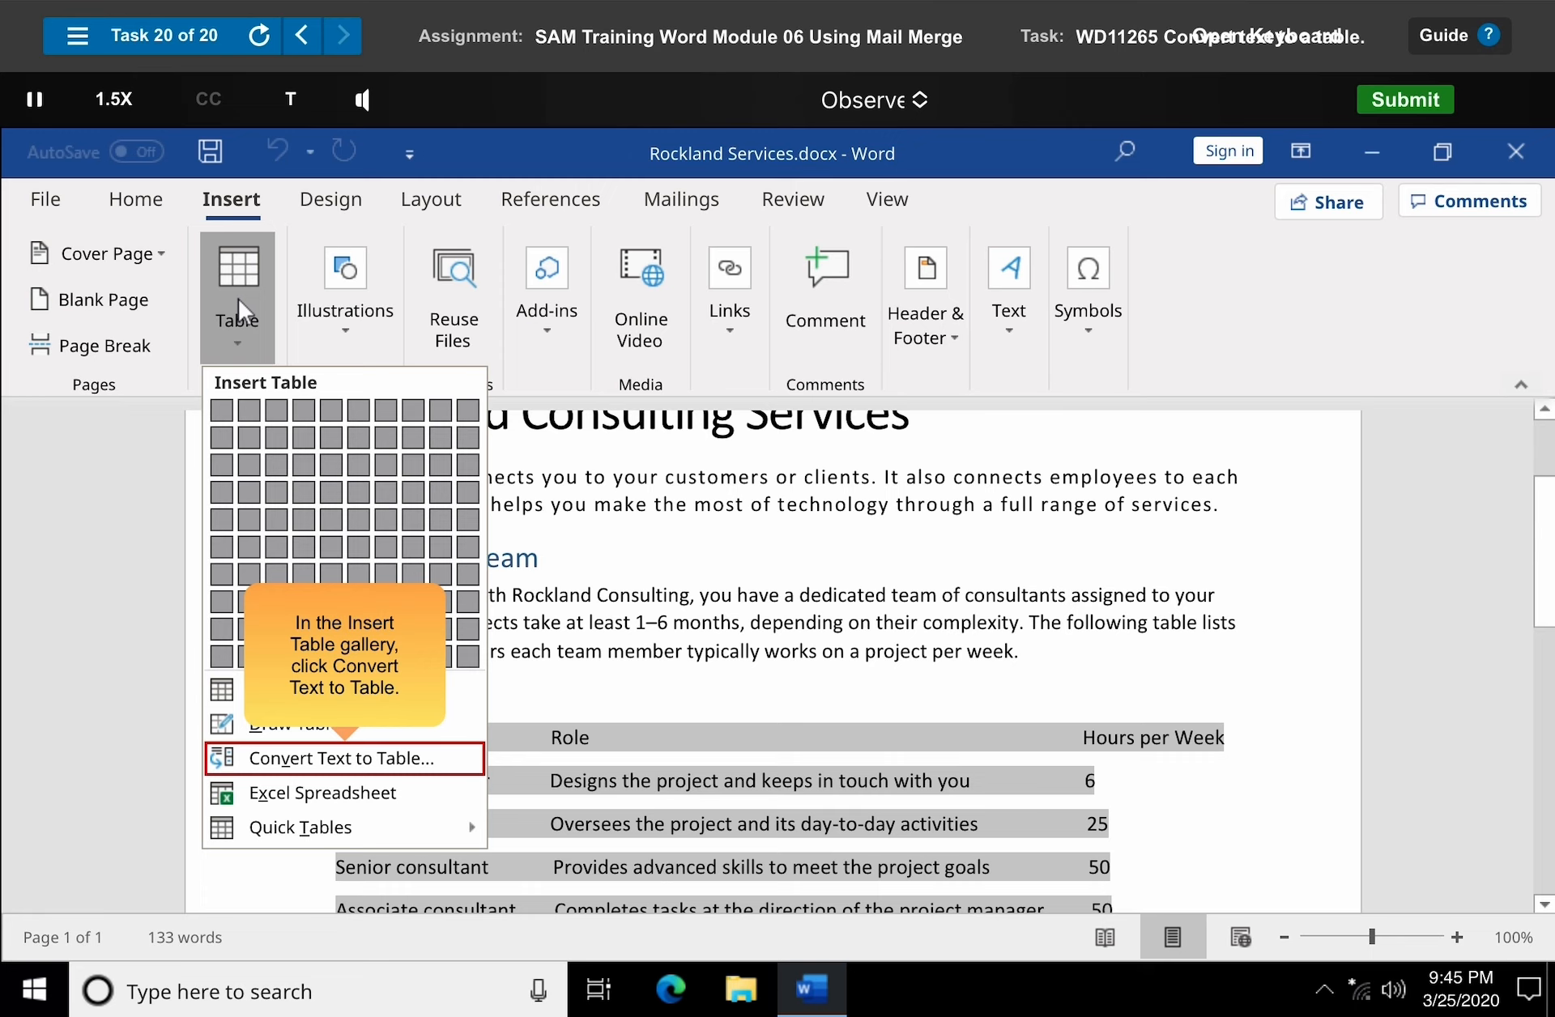
click(346, 761)
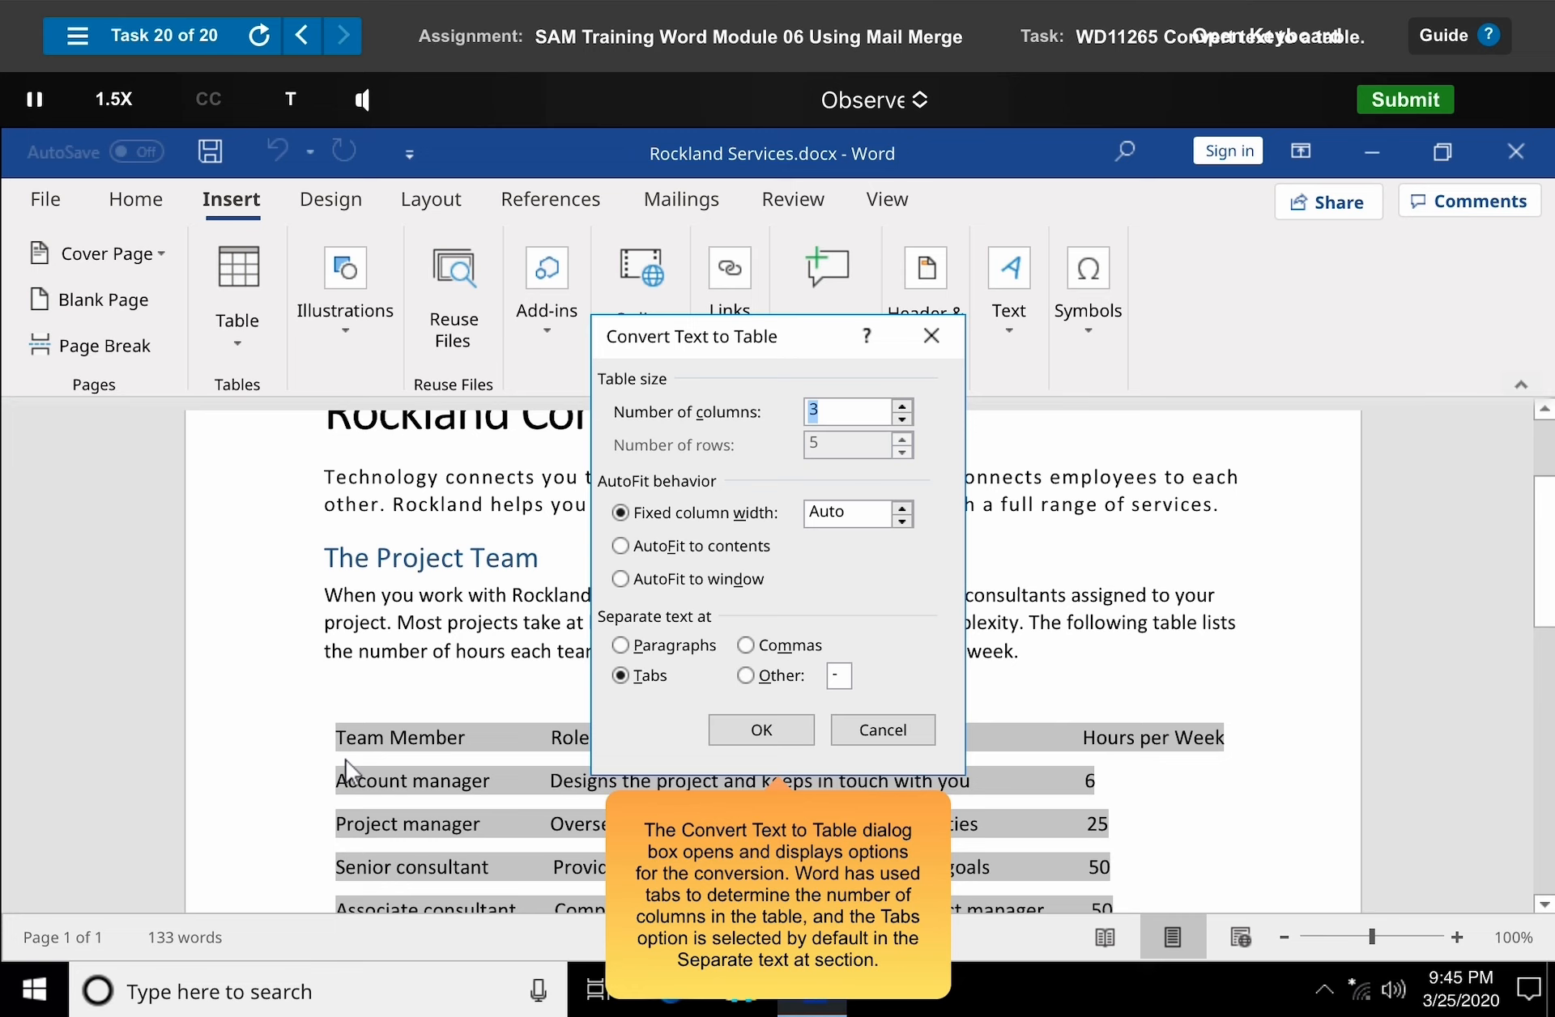
click(763, 733)
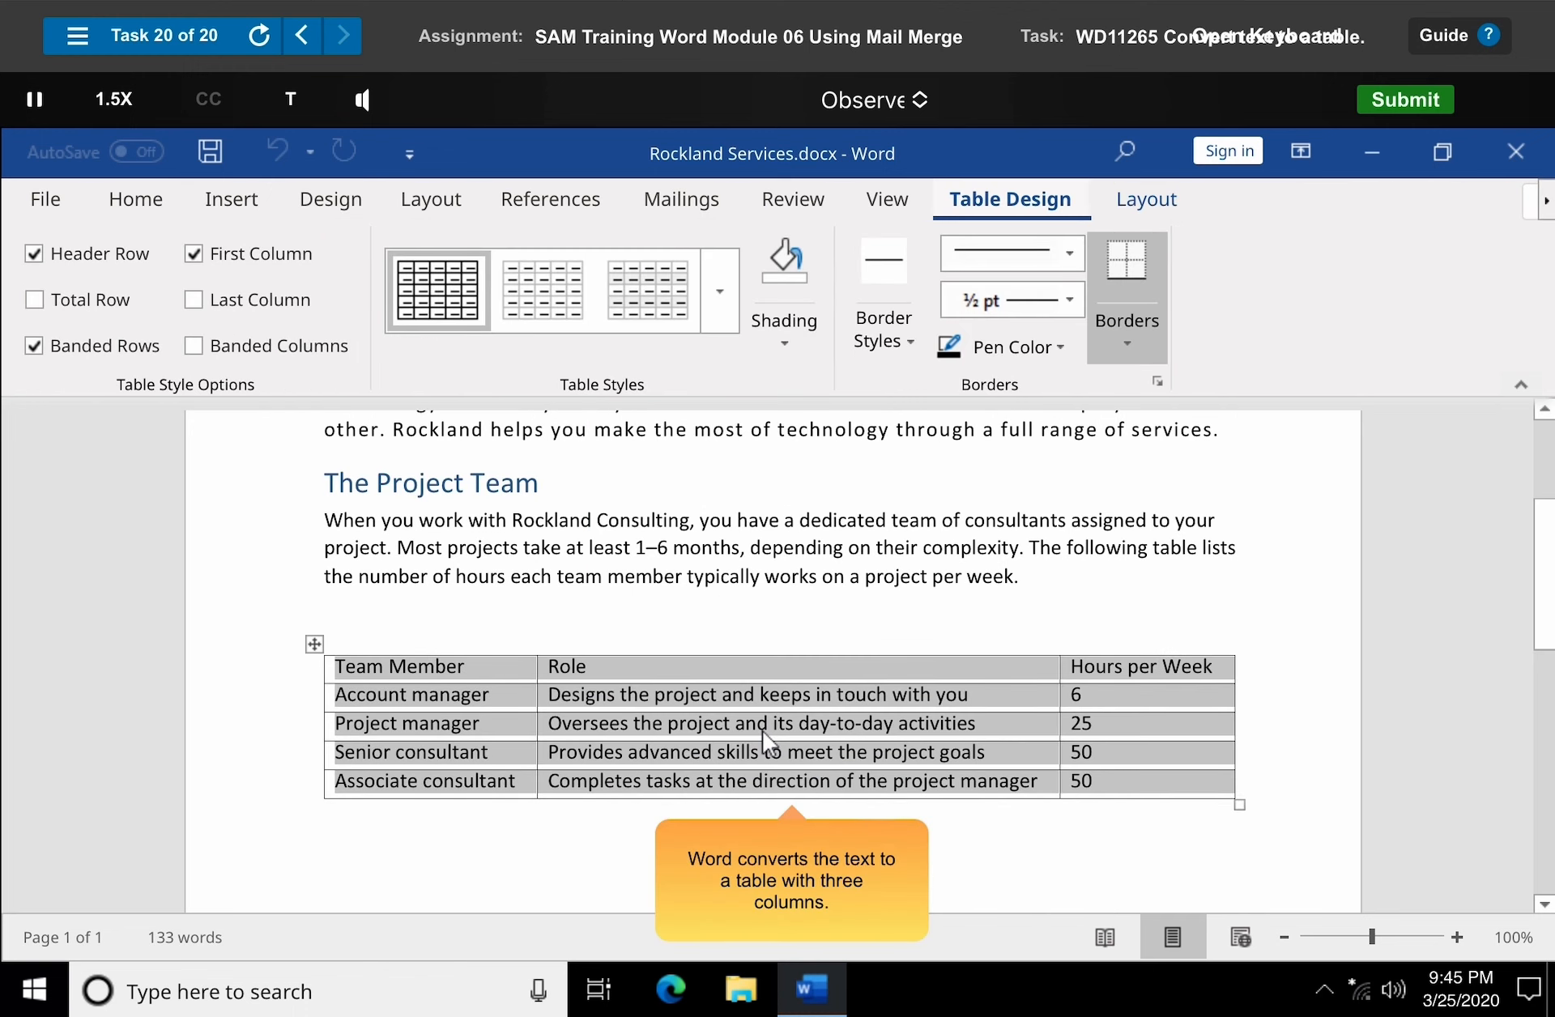